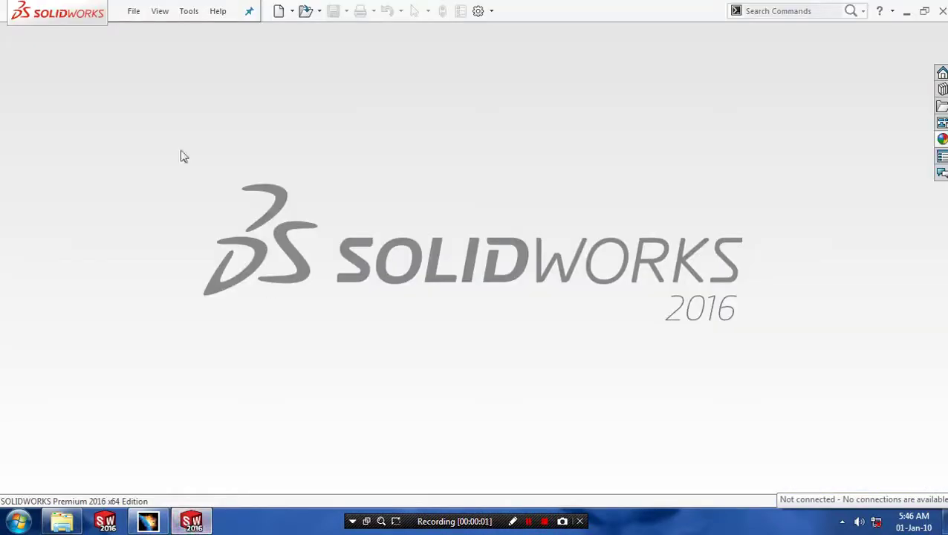
Create a new part document.
left_click(132, 14)
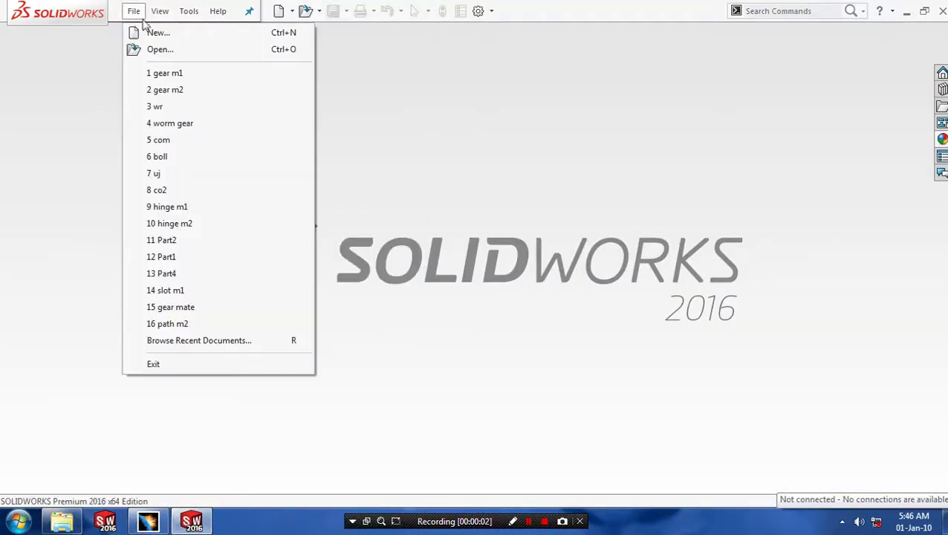
left_click(153, 32)
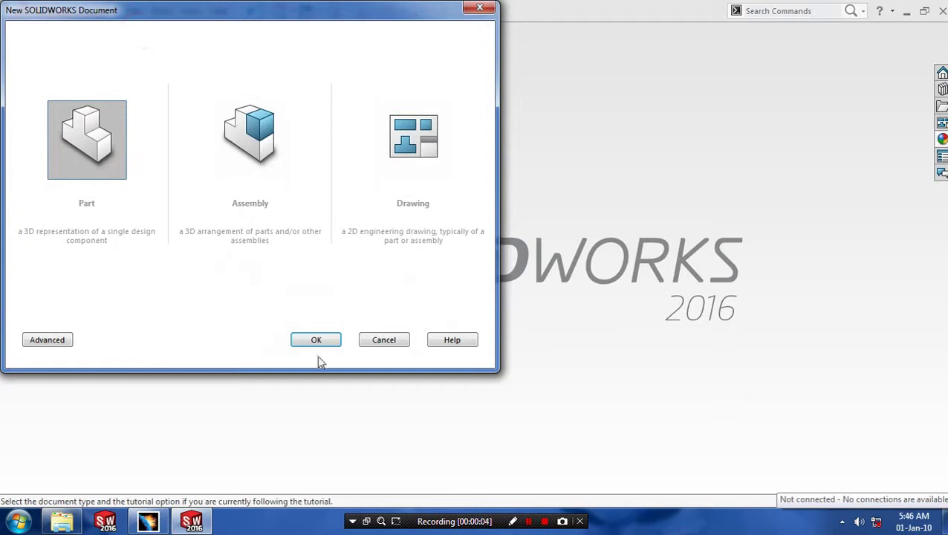
left_click(321, 336)
On the Front Plane viewed head-on, sketch a horizontal line about 117 mm long below the origin.
left_click(101, 254)
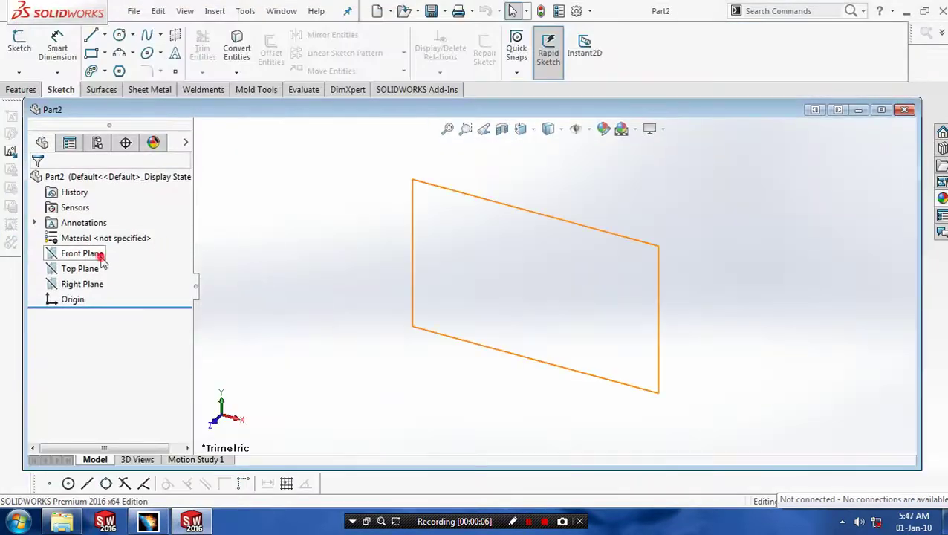
right_click(101, 254)
left_click(167, 240)
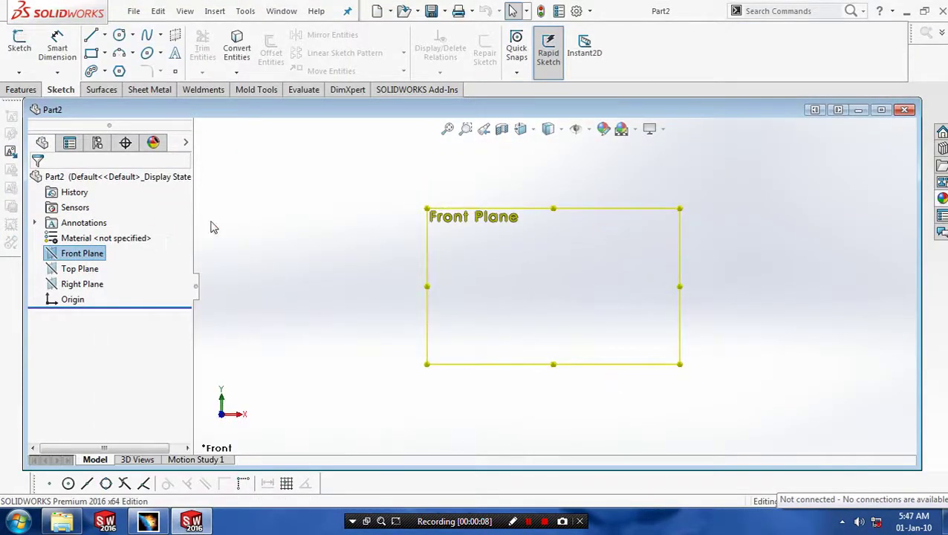
left_click(104, 35)
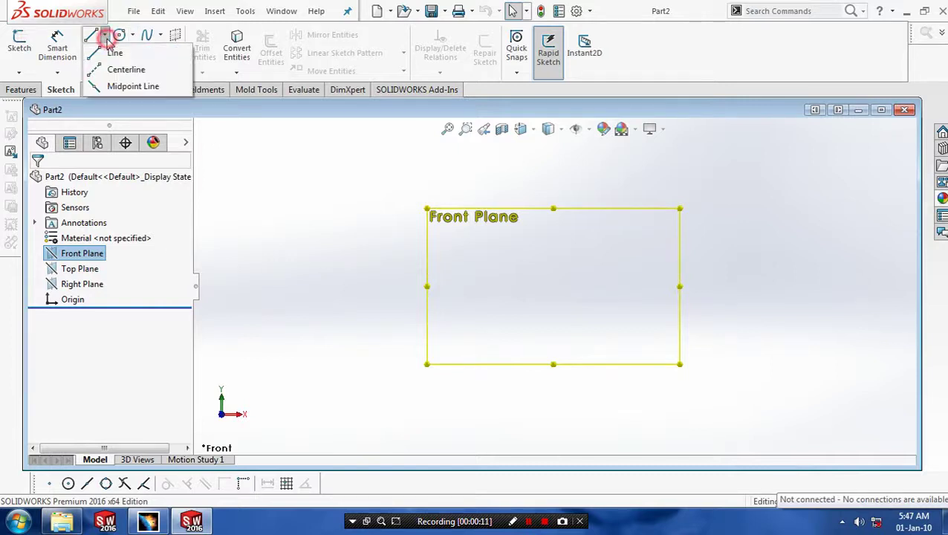
left_click(110, 50)
left_click(489, 357)
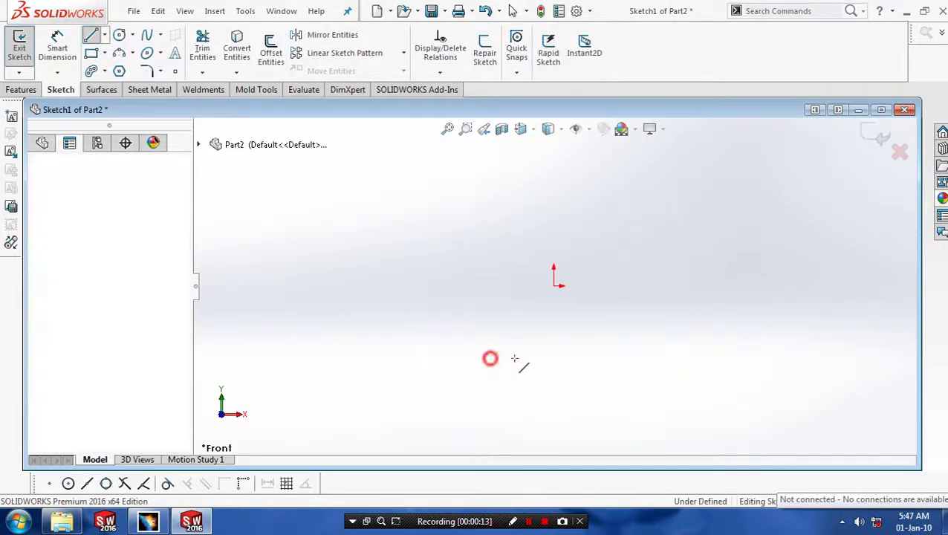
left_click(657, 358)
key("Escape")
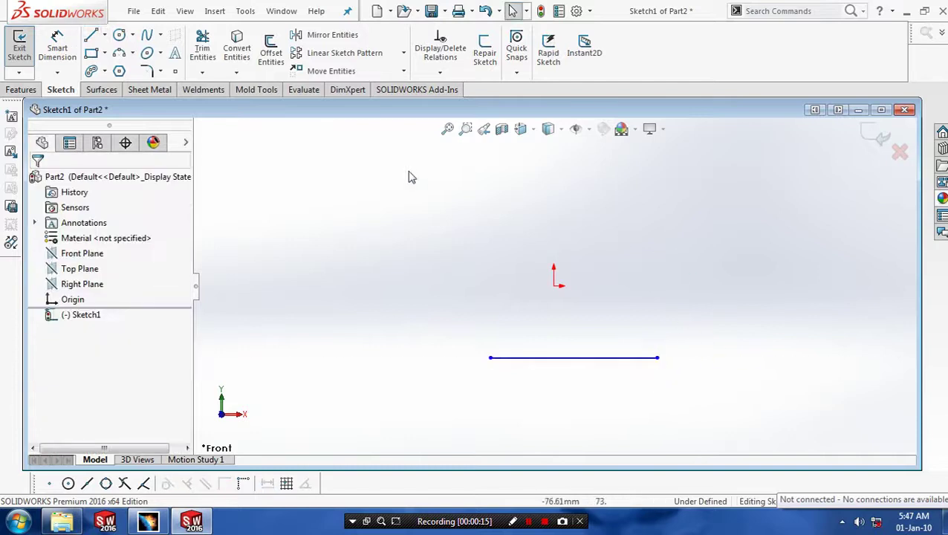
Sketch a vertical centerline from the horizontal line's midpoint up to well above the origin.
left_click(105, 36)
left_click(122, 68)
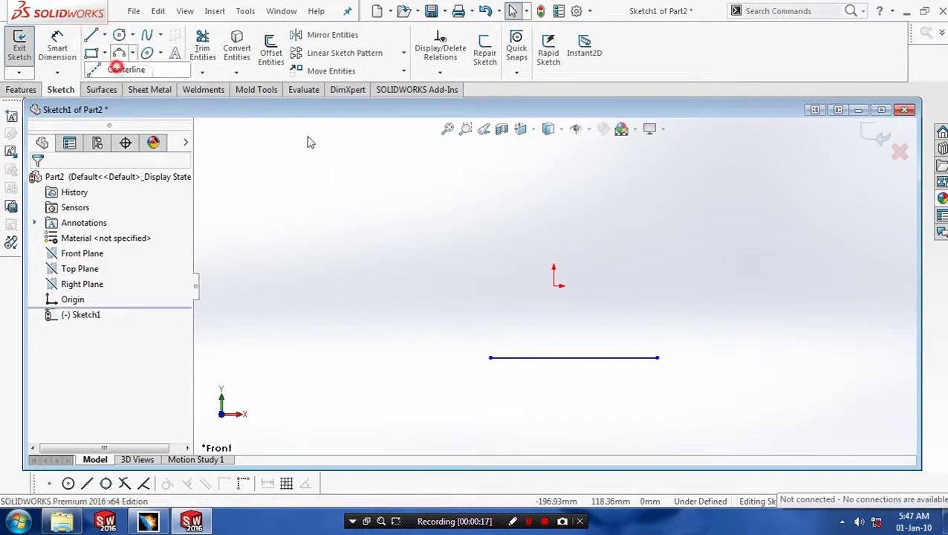
left_click(574, 358)
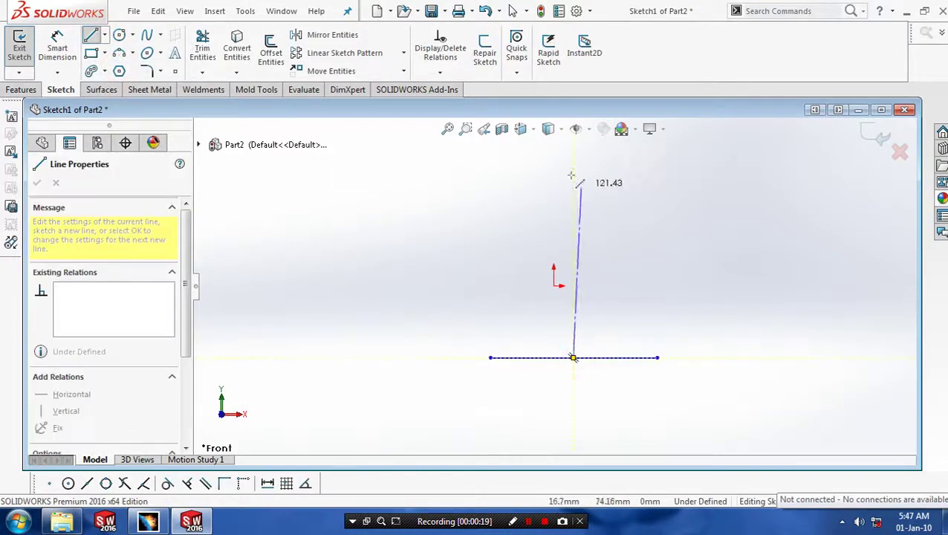
left_click(573, 151)
key("Escape")
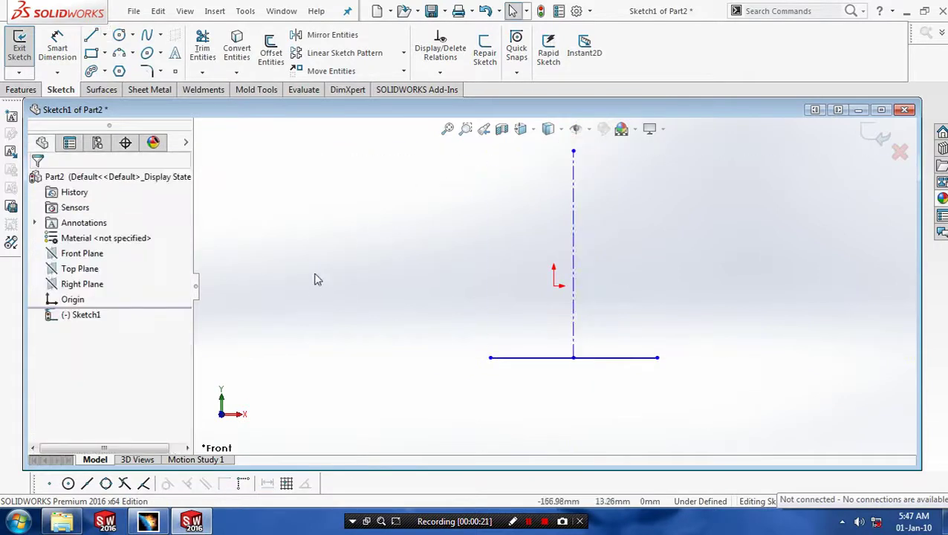
Dimension the horizontal base line's length as 150 mm.
left_click(58, 44)
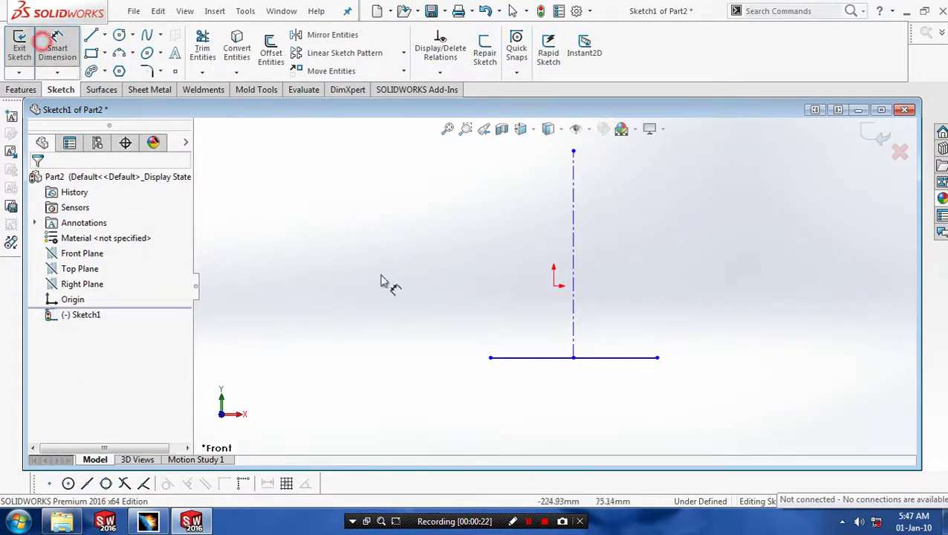
left_click(549, 359)
left_click(579, 427)
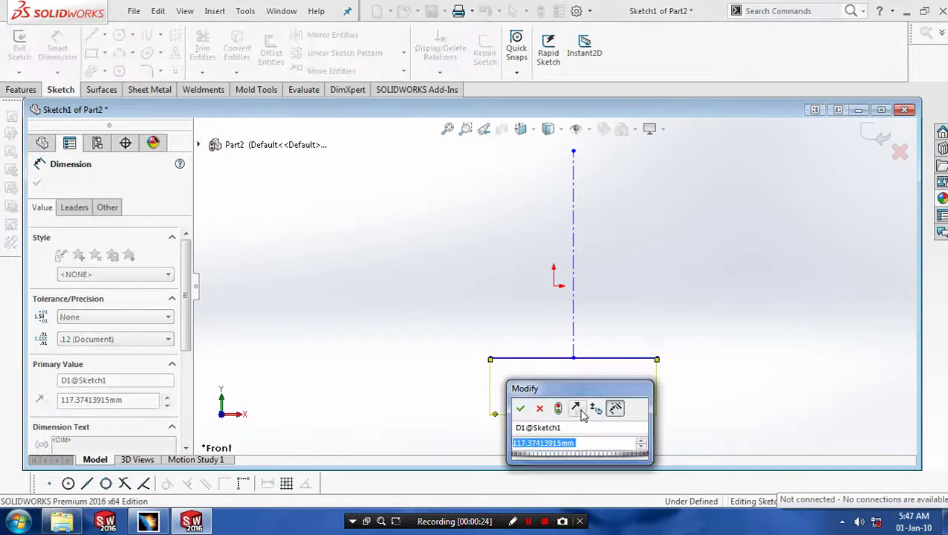
type("125")
key("Return")
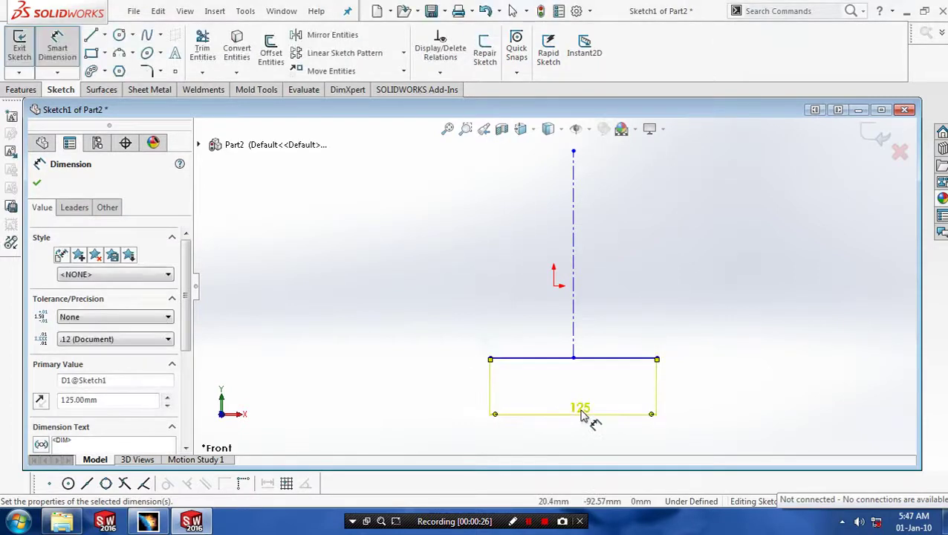
left_click(583, 416)
type("150")
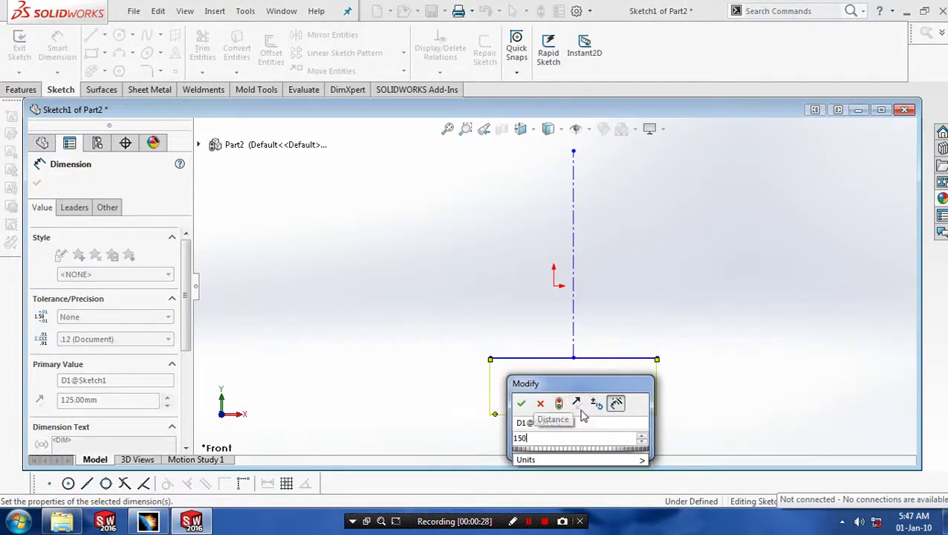
key("Return")
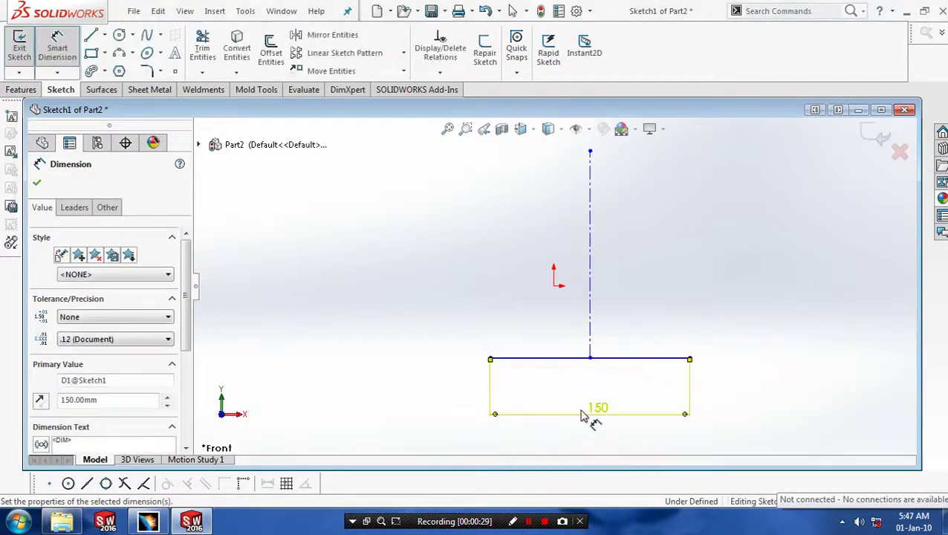
left_click(36, 183)
Draw a 3 Point Arc bulging outward from the centerline's upper end to the base line's left endpoint.
left_click(132, 55)
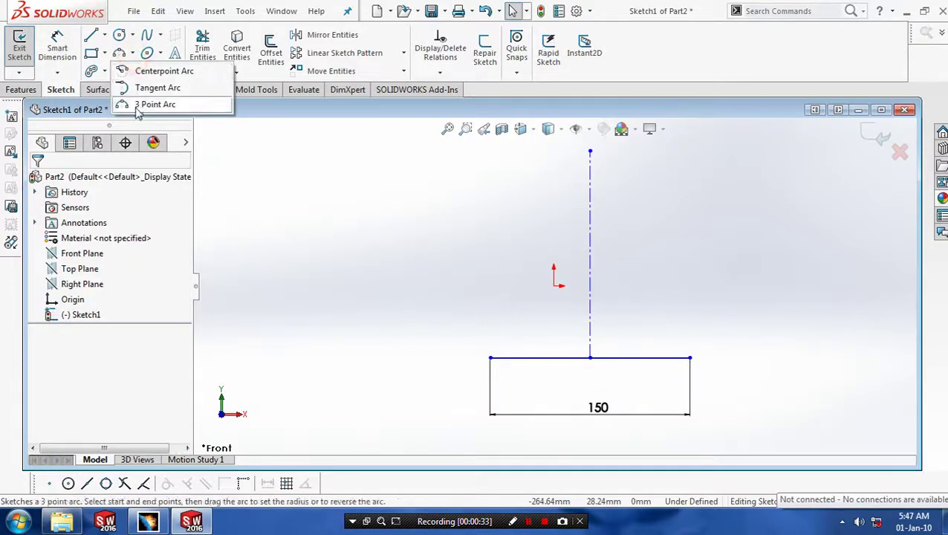
left_click(142, 102)
left_click(590, 151)
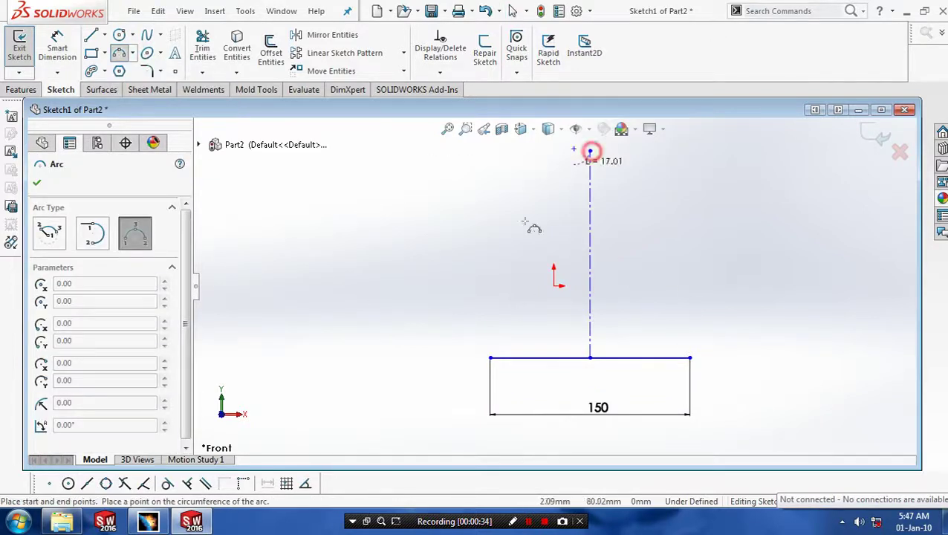
left_click(490, 357)
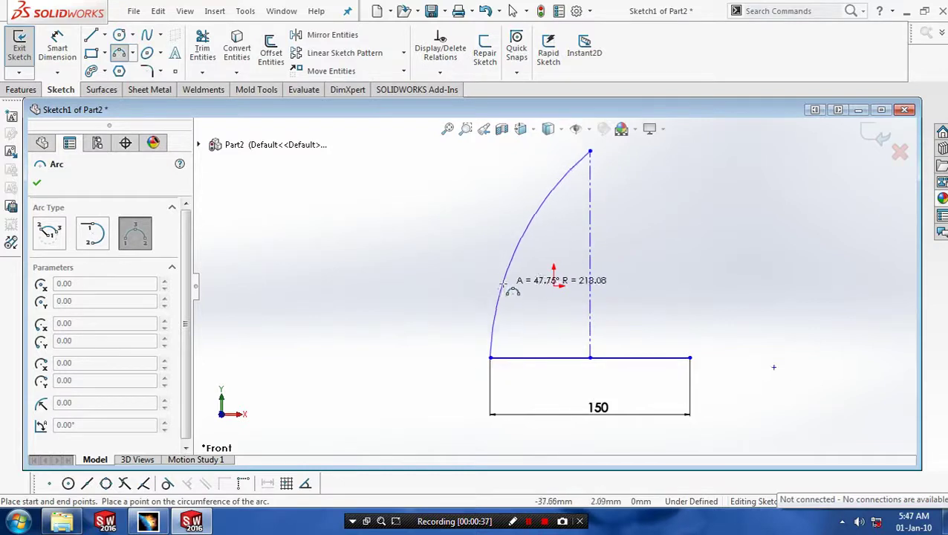
left_click(506, 281)
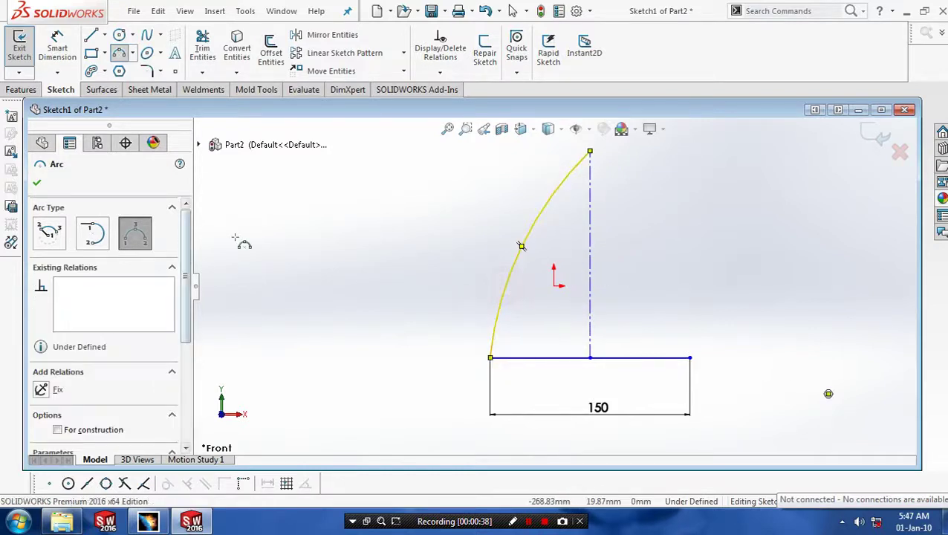
Draw a second outward-bulging 3 Point Arc, radius about 311 mm, from the centerline's upper end to the base line's right endpoint.
left_click(590, 152)
left_click(690, 358)
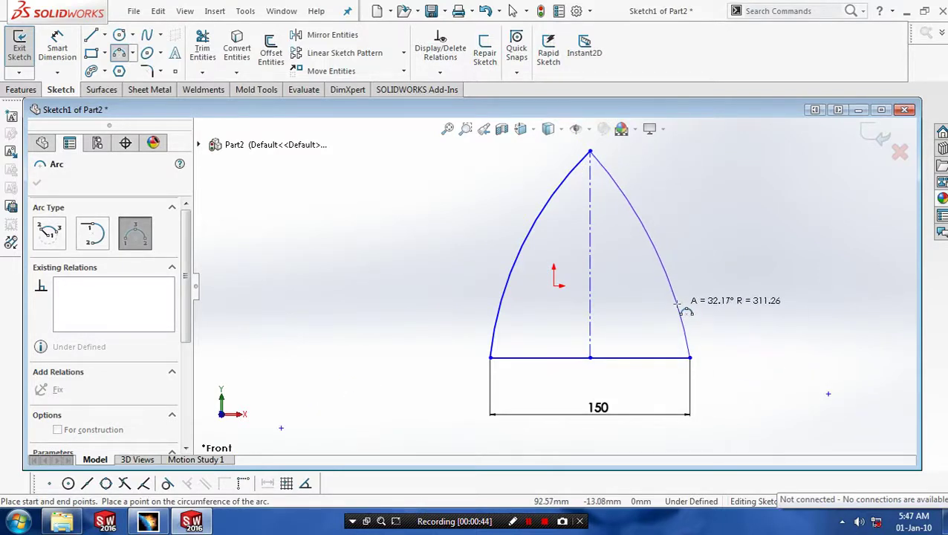
left_click(675, 303)
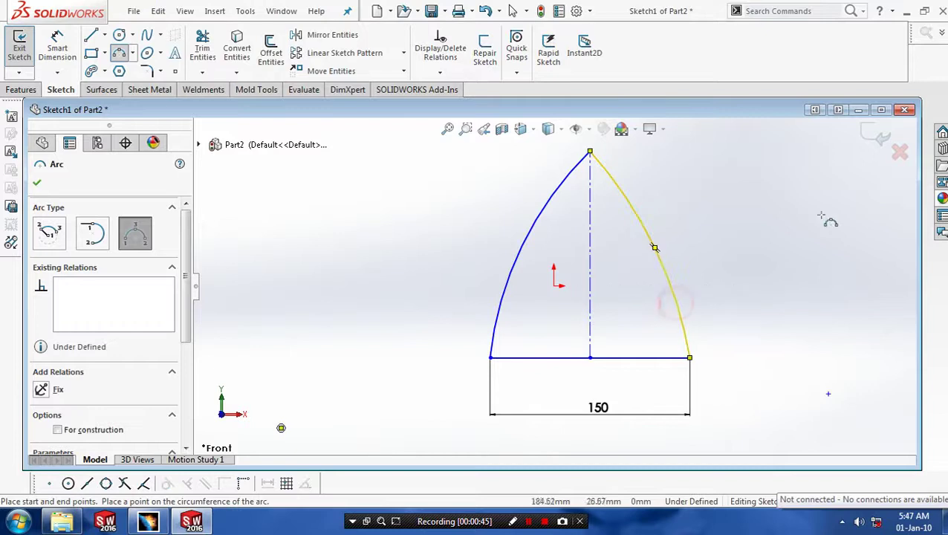
left_click(39, 185)
Stretch the profile downward by moving the centerline's lower endpoint to about Y -76 mm, and exit the sketch.
left_click(382, 239)
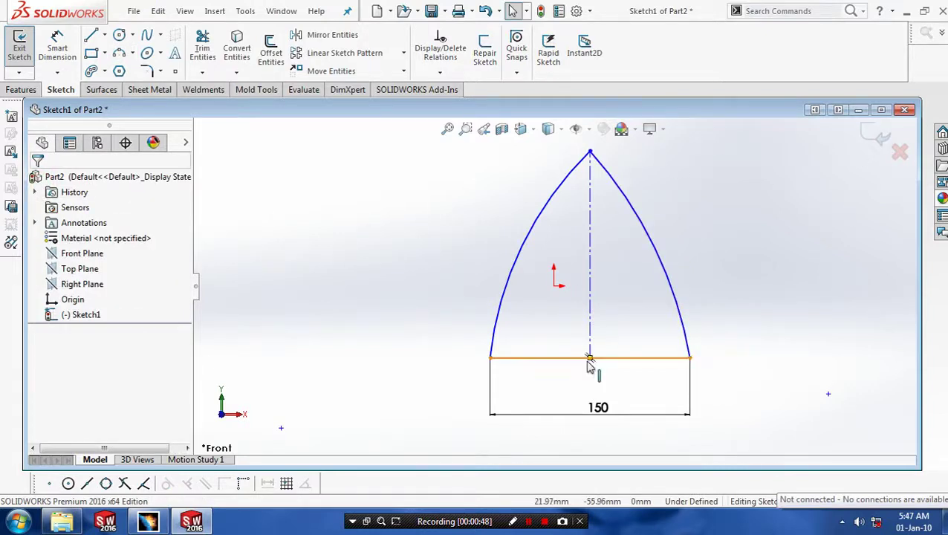
left_click_drag(591, 379, 590, 387)
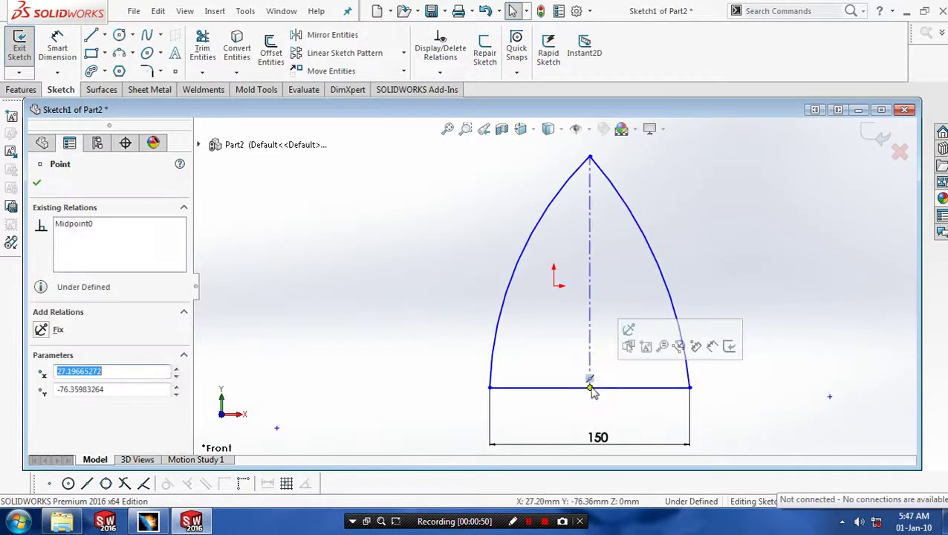
left_click(879, 137)
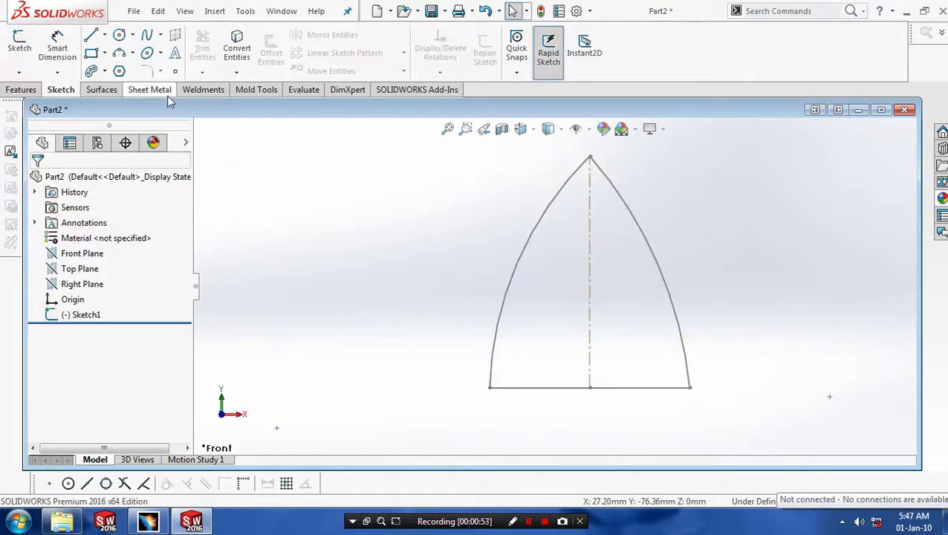
Create a Planar Surface bounded by the pointed arch sketch.
left_click(101, 89)
left_click(305, 34)
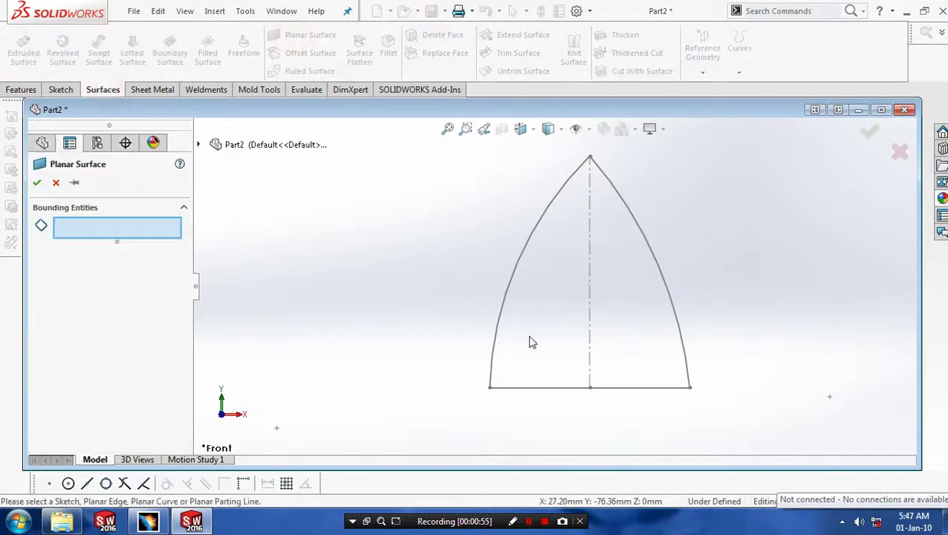
left_click(503, 315)
mouse_move(501, 369)
middle_mouse_down()
mouse_move(525, 288)
mouse_move(431, 258)
mouse_move(405, 262)
middle_mouse_up()
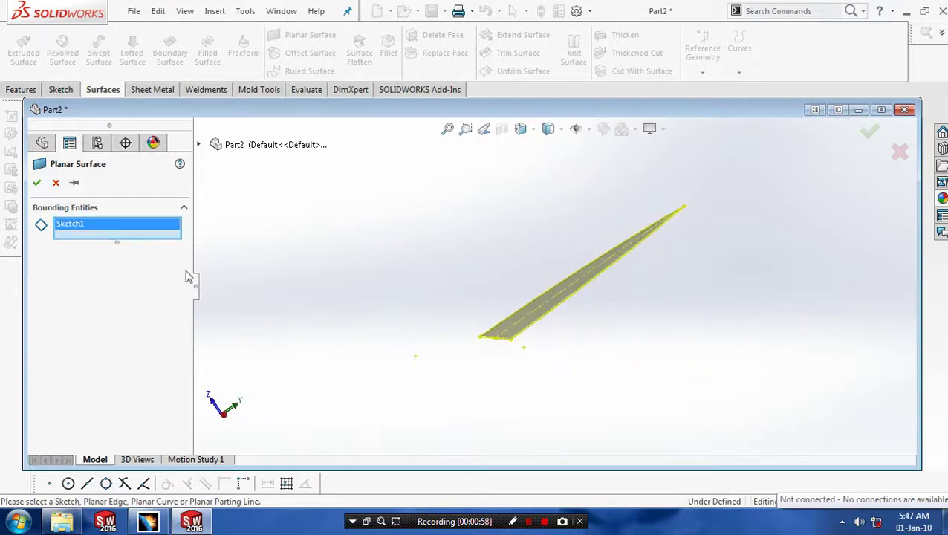
left_click(38, 183)
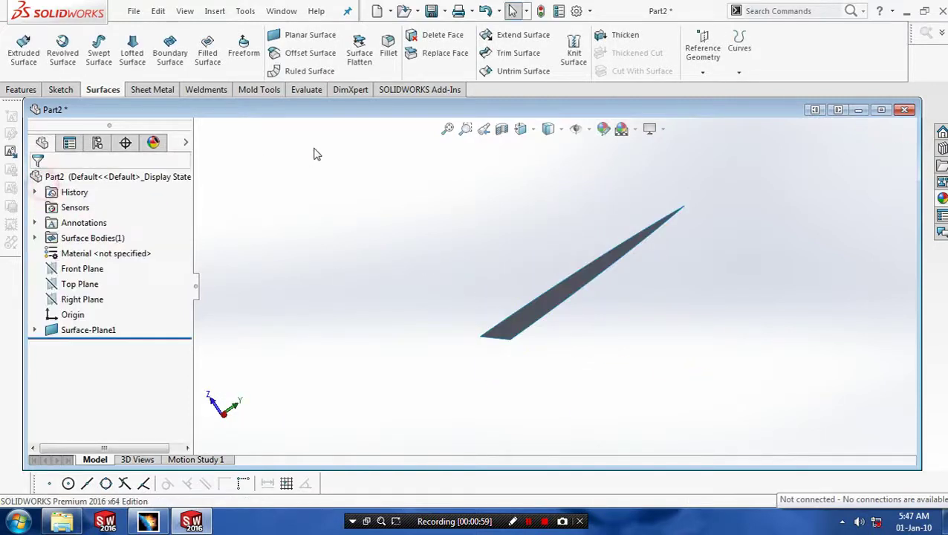
Thicken the planar surface by 2 mm on one side.
left_click(635, 37)
left_click(563, 315)
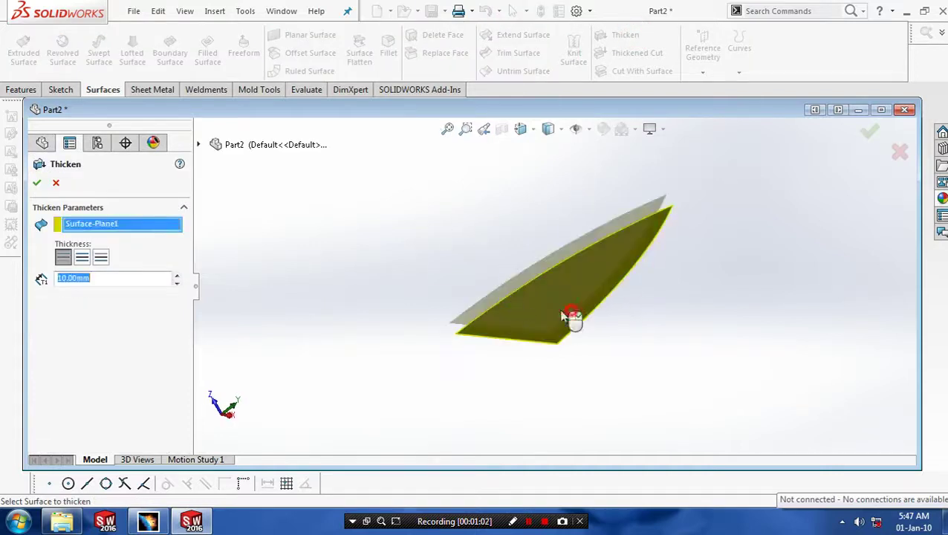
type("2")
key("Return")
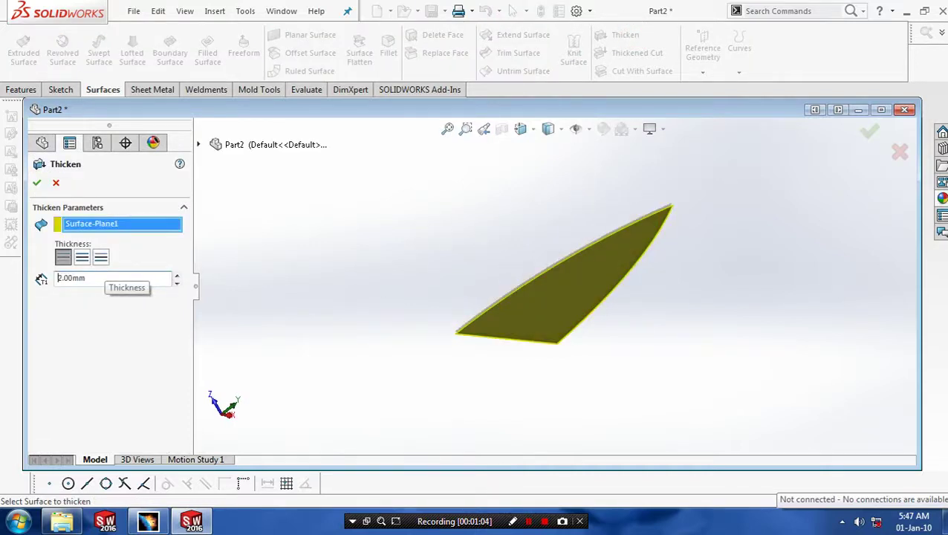
left_click(37, 183)
middle_click_drag(333, 309, 433, 305)
middle_click_drag(591, 290, 497, 221)
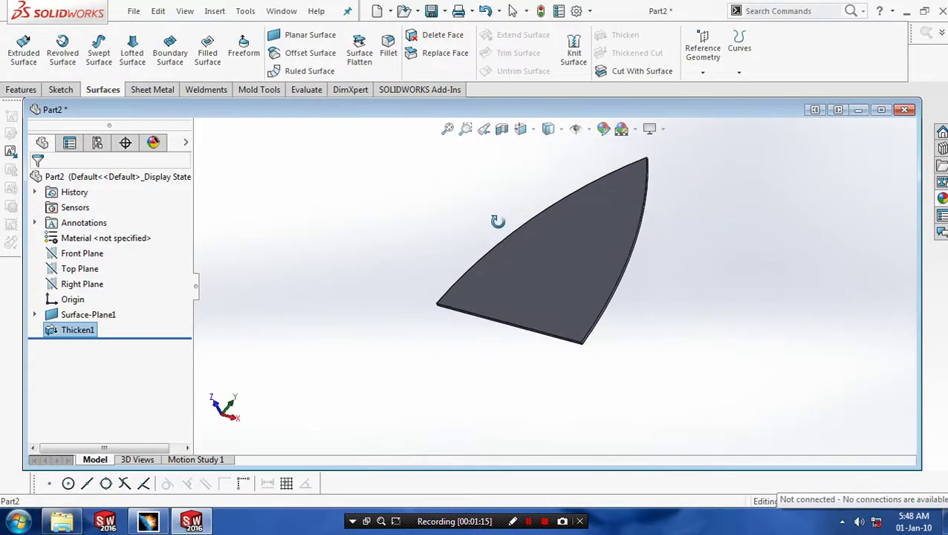
Sketch a vertical centerline on the arch's front face from the apex down to just below the base edge.
left_click(564, 267)
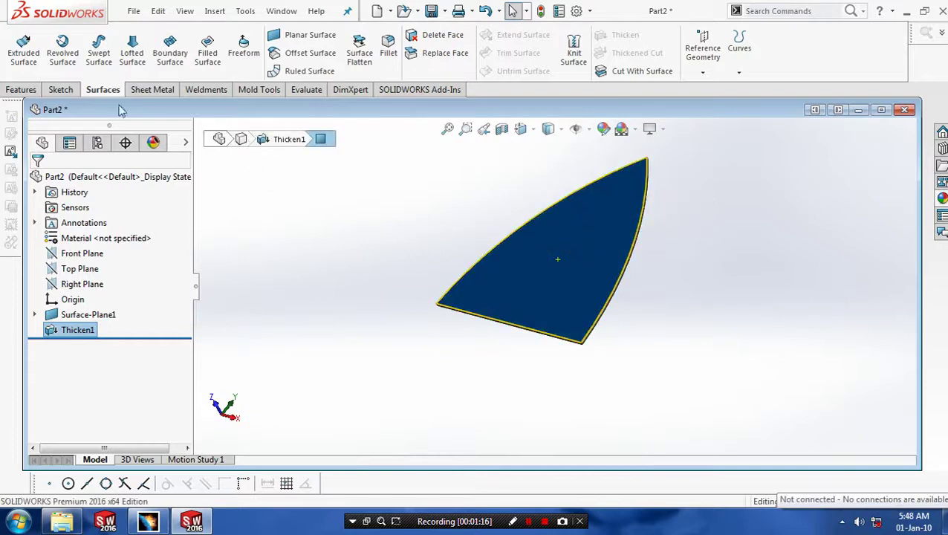
left_click(62, 90)
key("space")
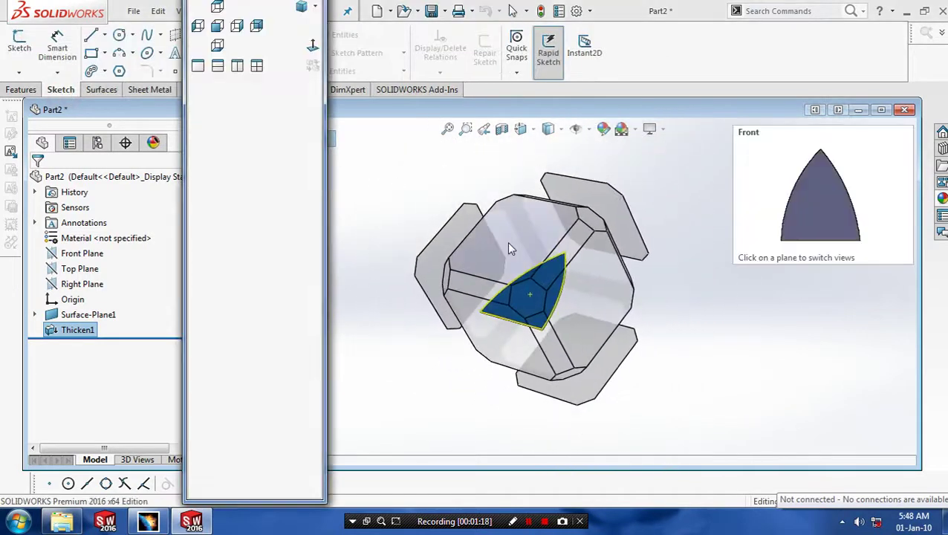
left_click(507, 241)
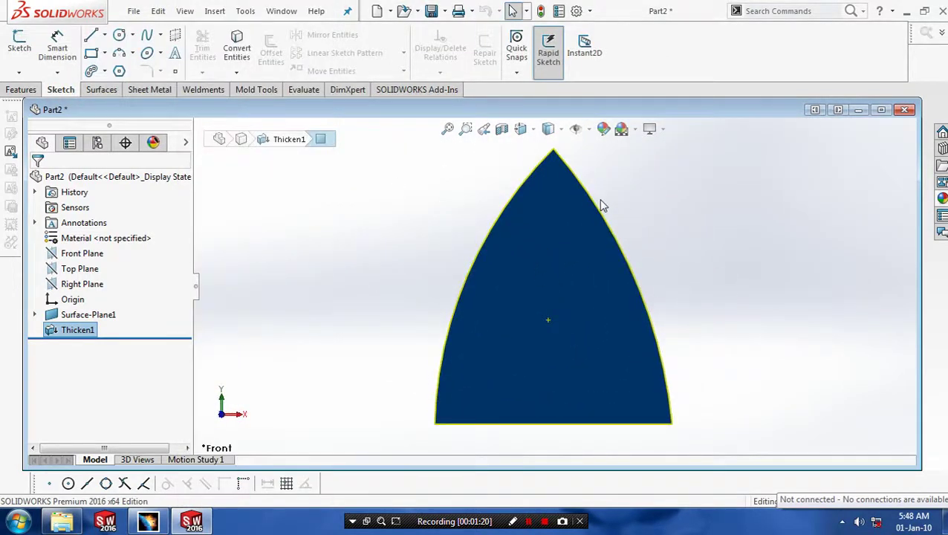
left_click(106, 38)
left_click(111, 69)
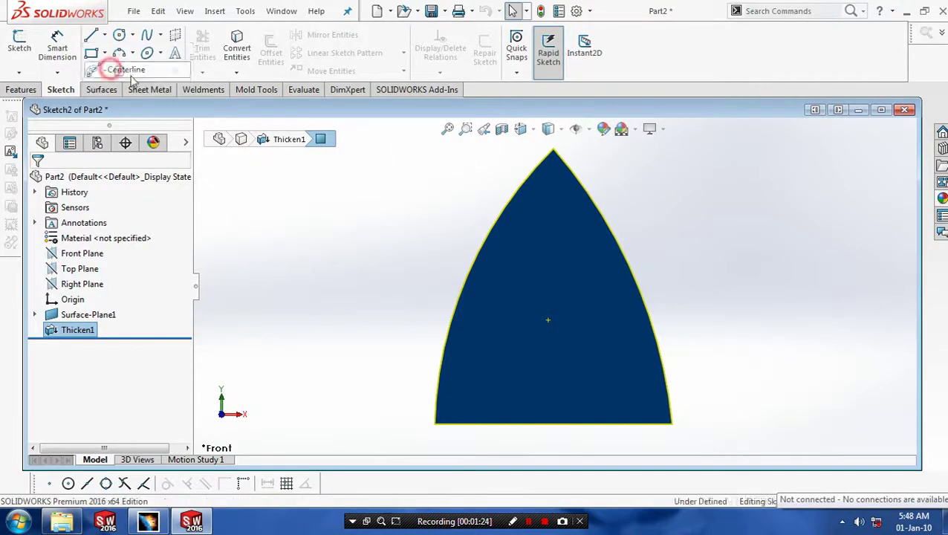
left_click(554, 148)
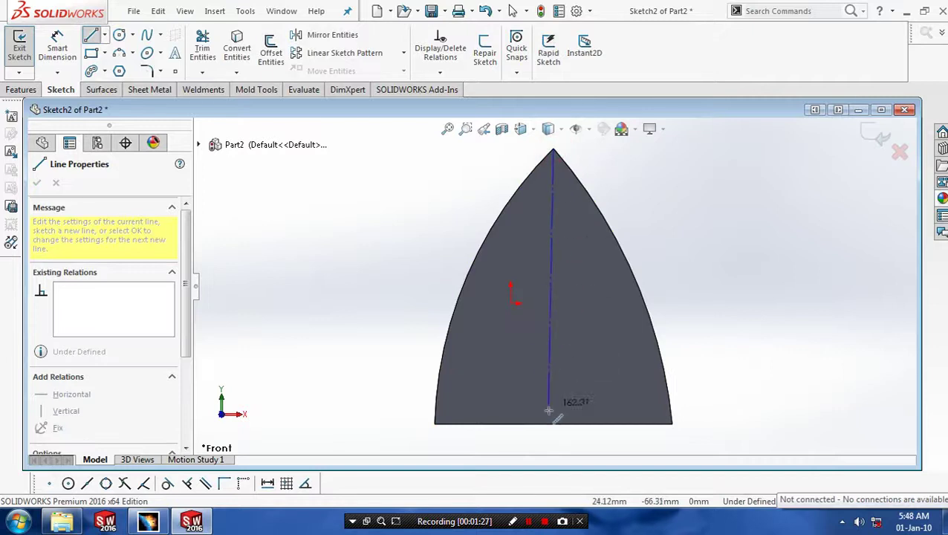
left_click(554, 448)
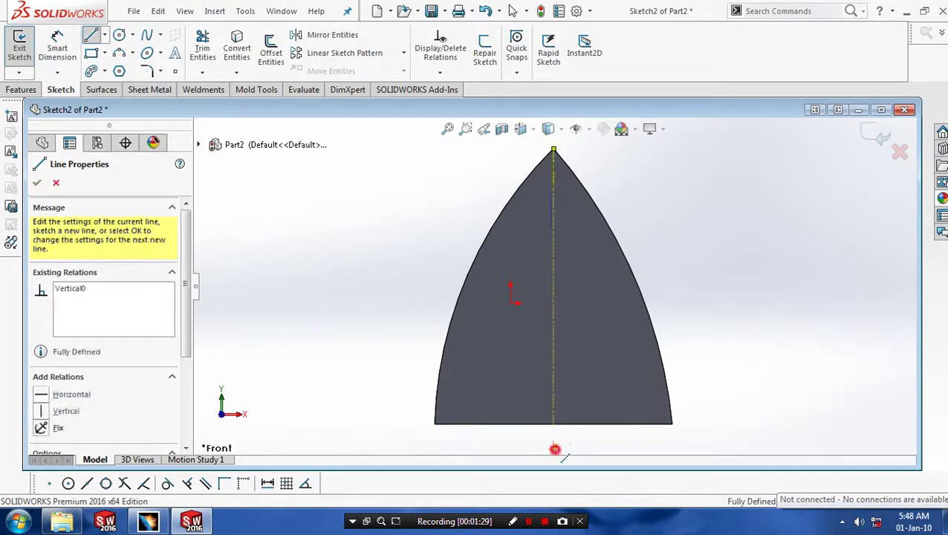
key("Escape")
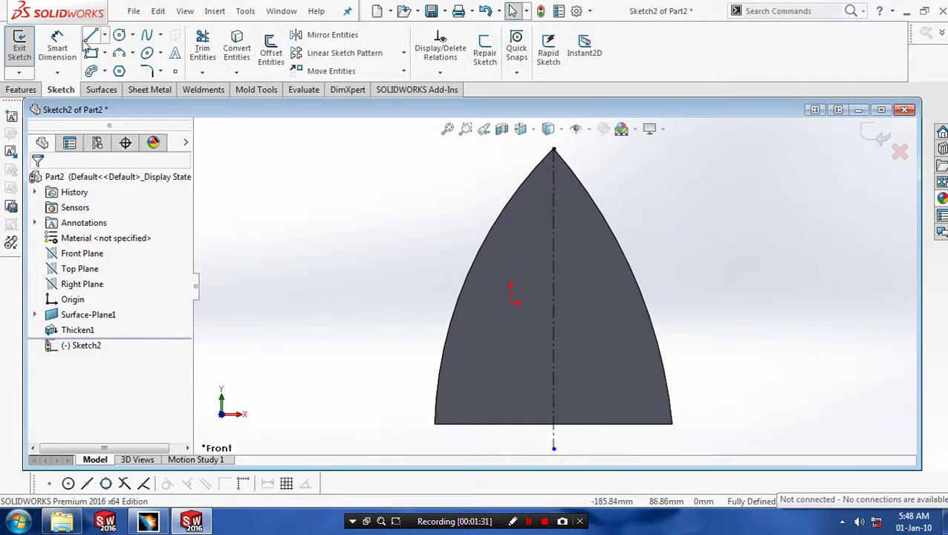
Convert the arch's left curved edge into a sketch entity.
left_click(234, 77)
left_click(237, 88)
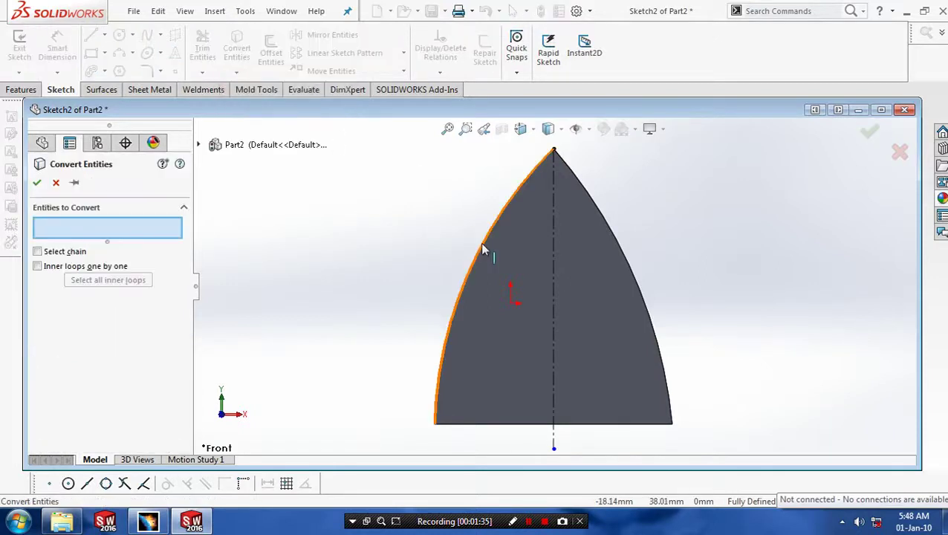
left_click(482, 242)
left_click(36, 182)
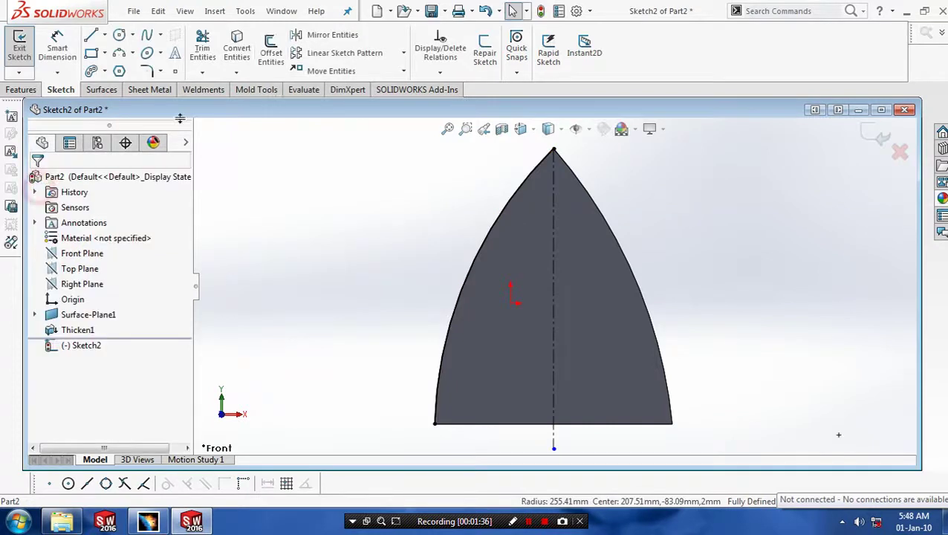
Offset the converted left arc 5 mm inward, with the direction reversed.
left_click(265, 66)
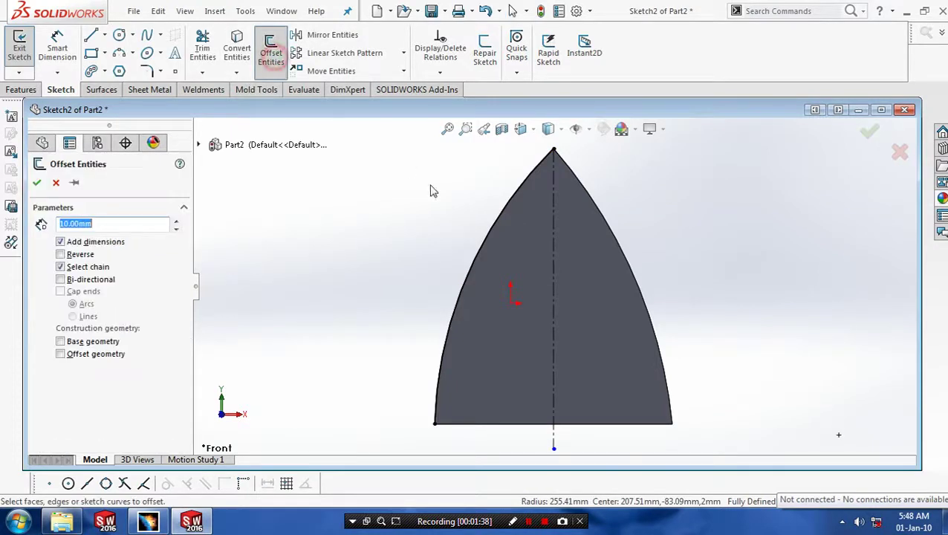
left_click(480, 263)
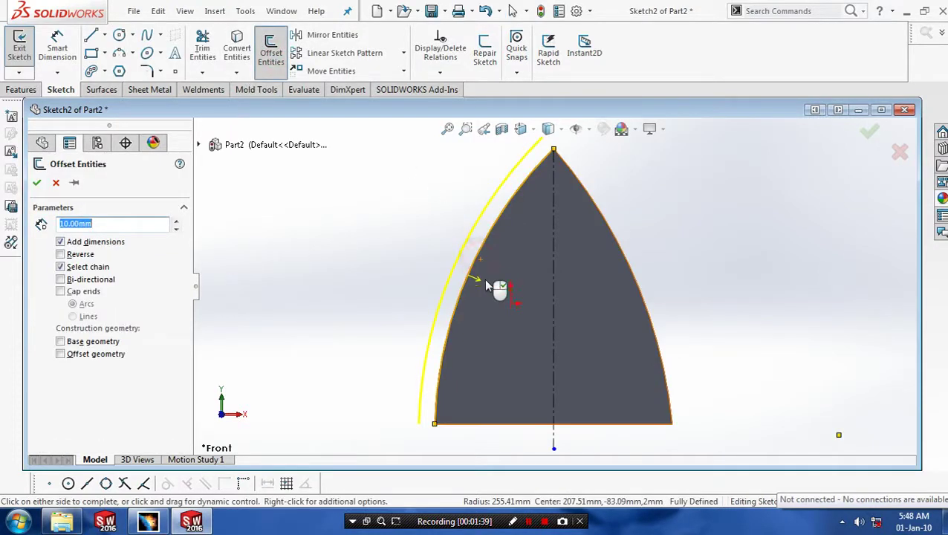
left_click(61, 254)
left_click(117, 225)
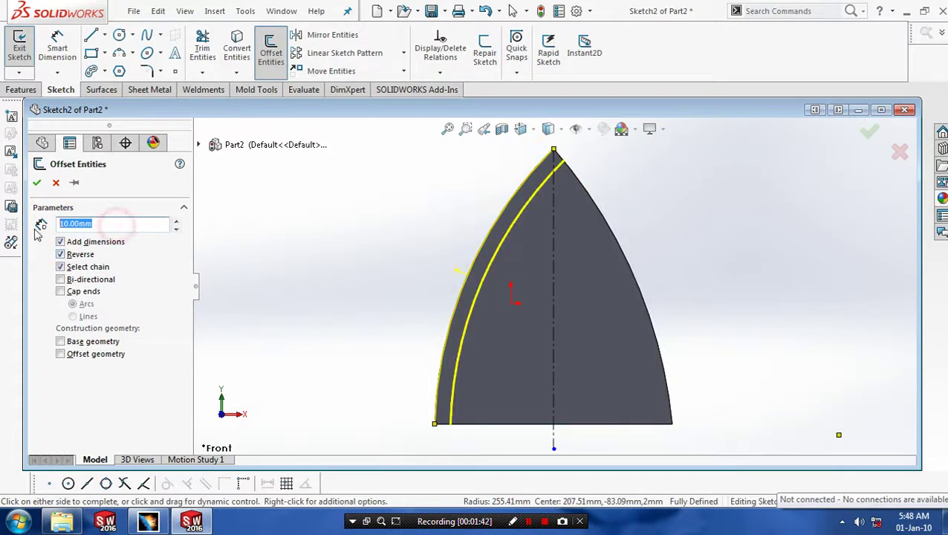
type("5")
key("Return")
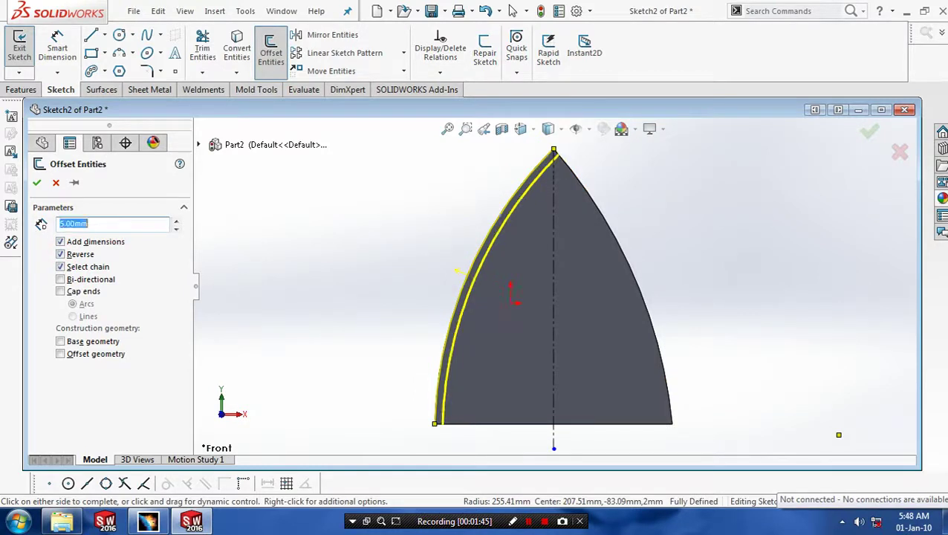
left_click(36, 183)
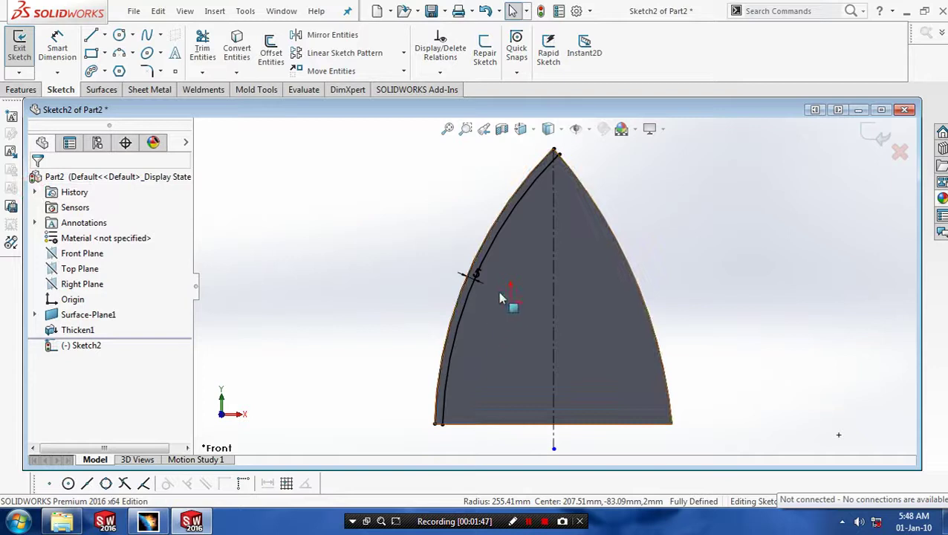
scroll(494, 287, "down", 2)
scroll(490, 292, "up", 3)
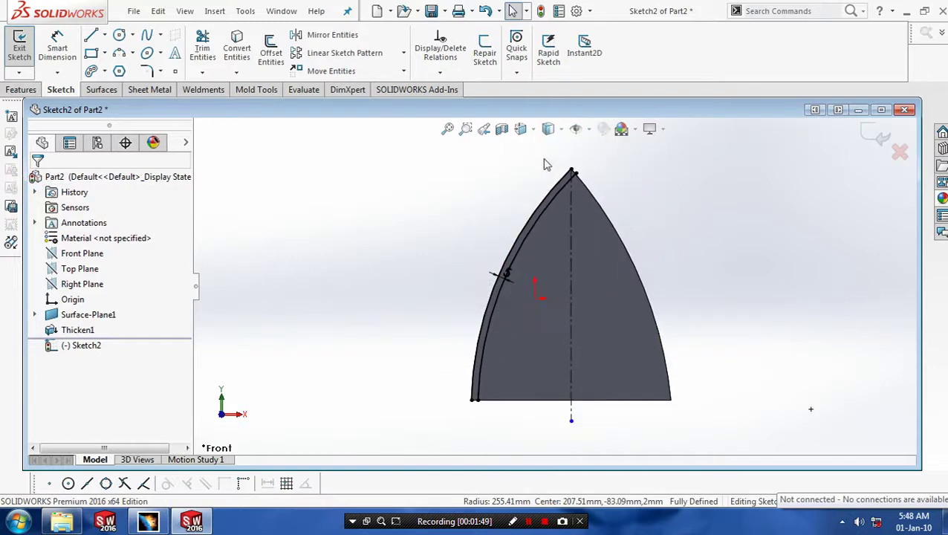
middle_click_drag(572, 218, 580, 239, "ctrl")
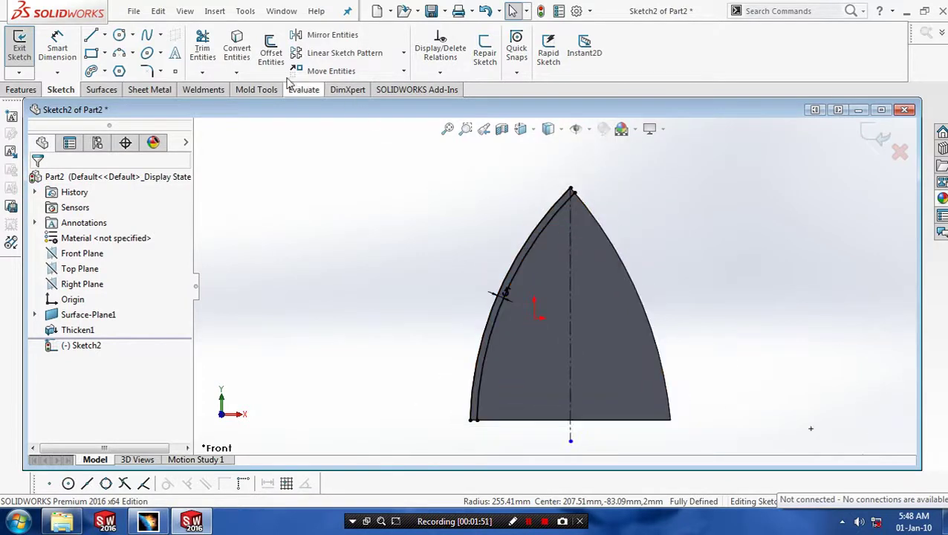
Draw a slanted centerline about 33 mm long near the apex, crossing both left arcs and ending on the vertical centerline.
left_click(105, 34)
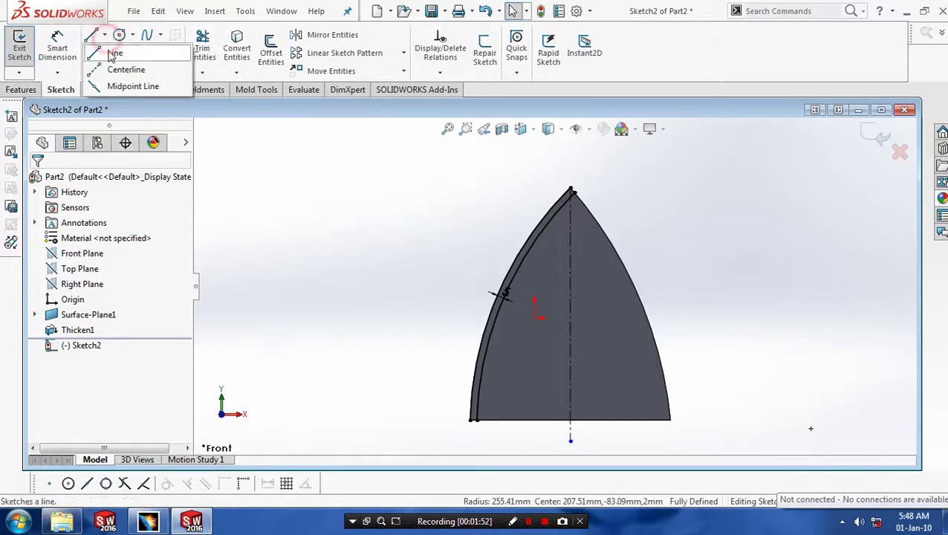
left_click(100, 67)
left_click(557, 189)
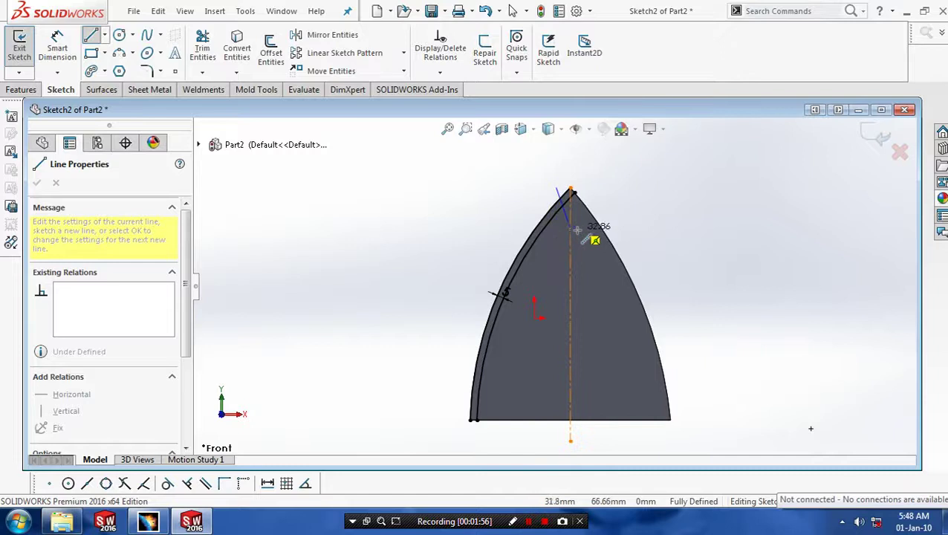
left_click(574, 230)
key("Escape")
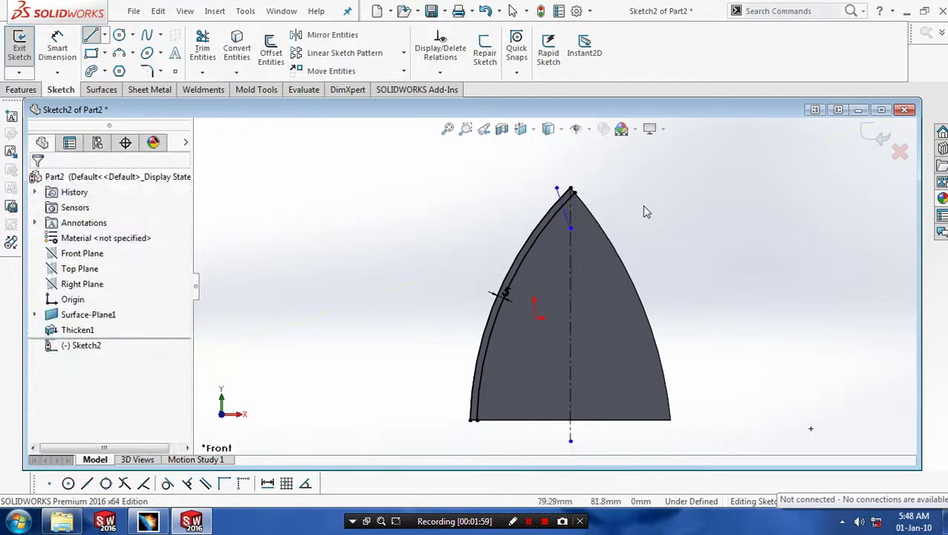
Trim the upper end of the offset arc back to the short slanted centerline.
scroll(595, 235, "up", 2)
scroll(594, 235, "down", 3)
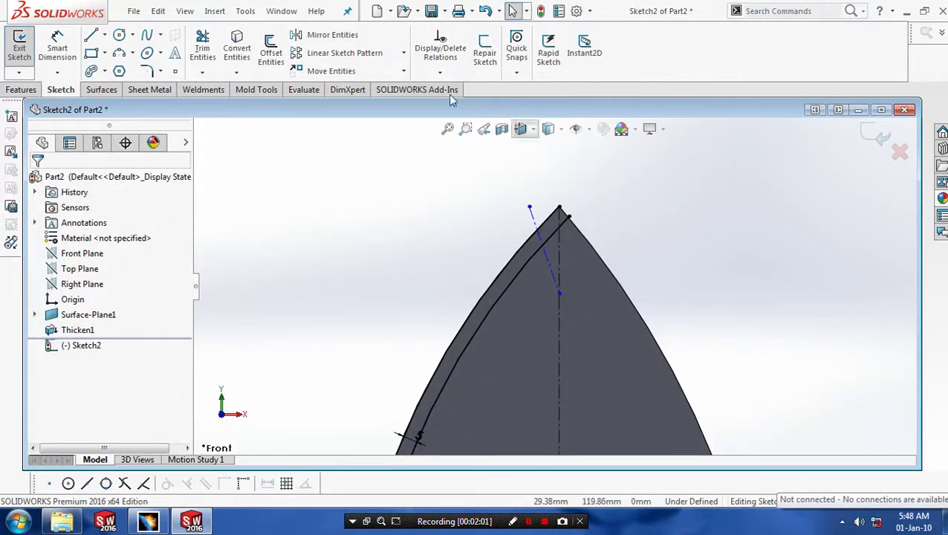
left_click(203, 74)
left_click(232, 90)
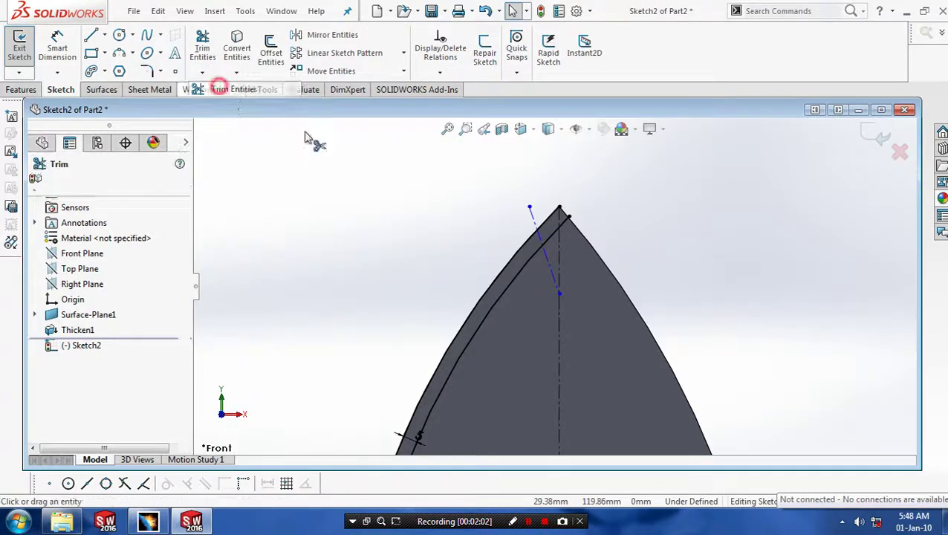
left_click(557, 236)
left_click(566, 221)
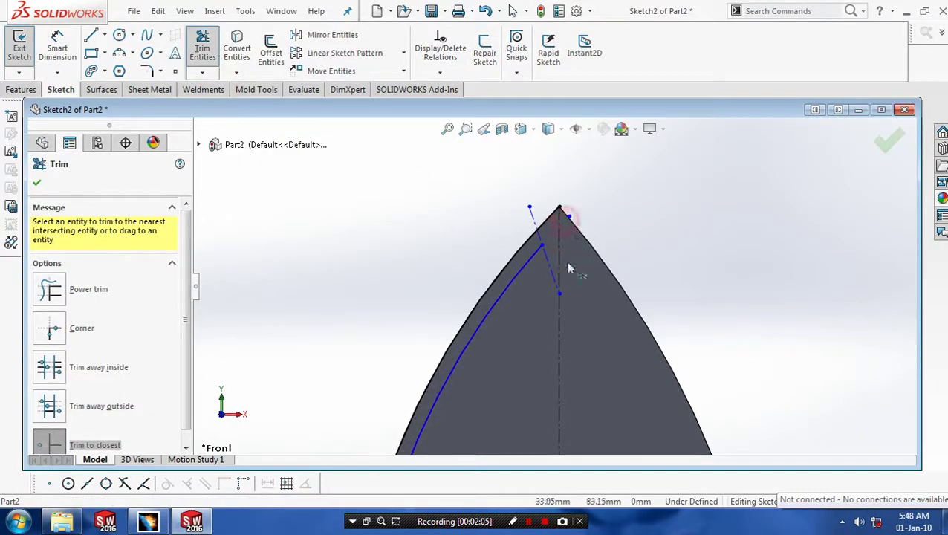
scroll(527, 289, "up", 5)
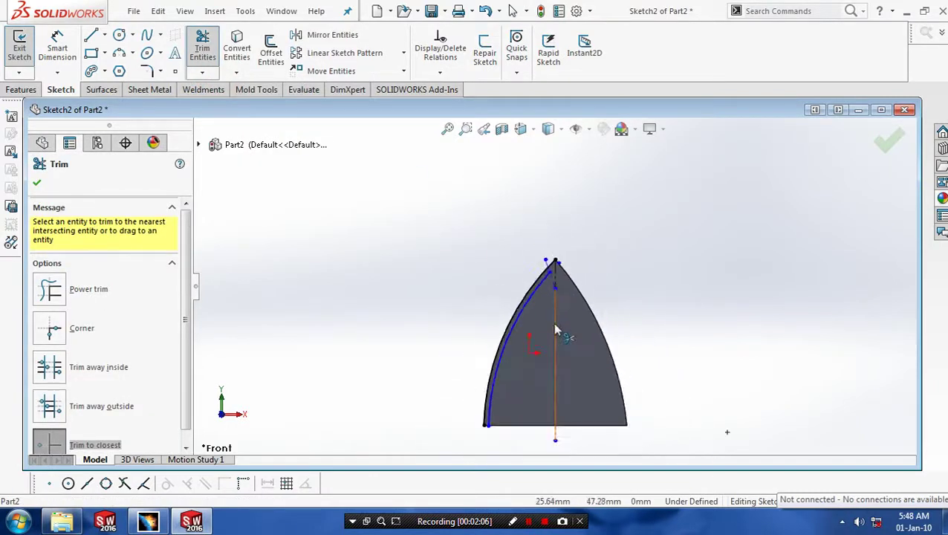
left_click(37, 185)
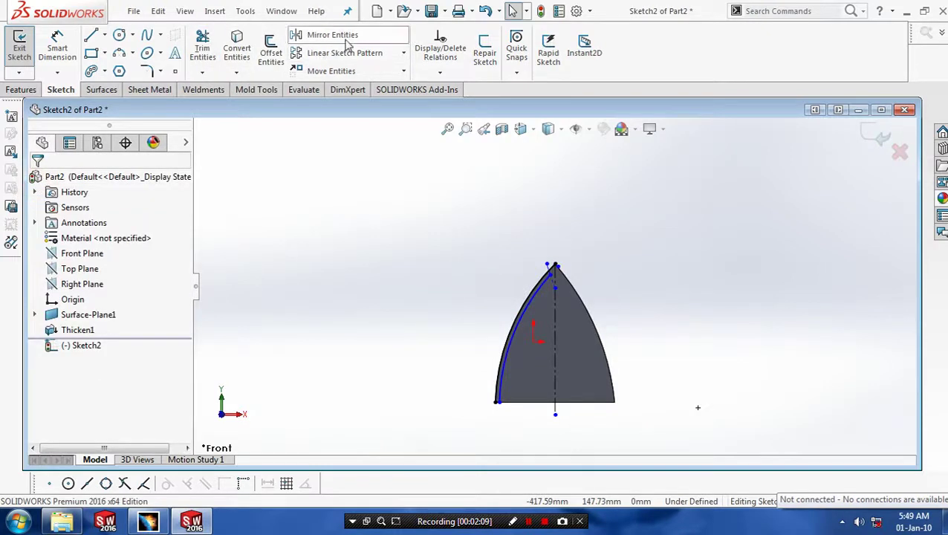
Mirror the trimmed offset arc about the vertical centerline, keeping the original.
left_click(332, 35)
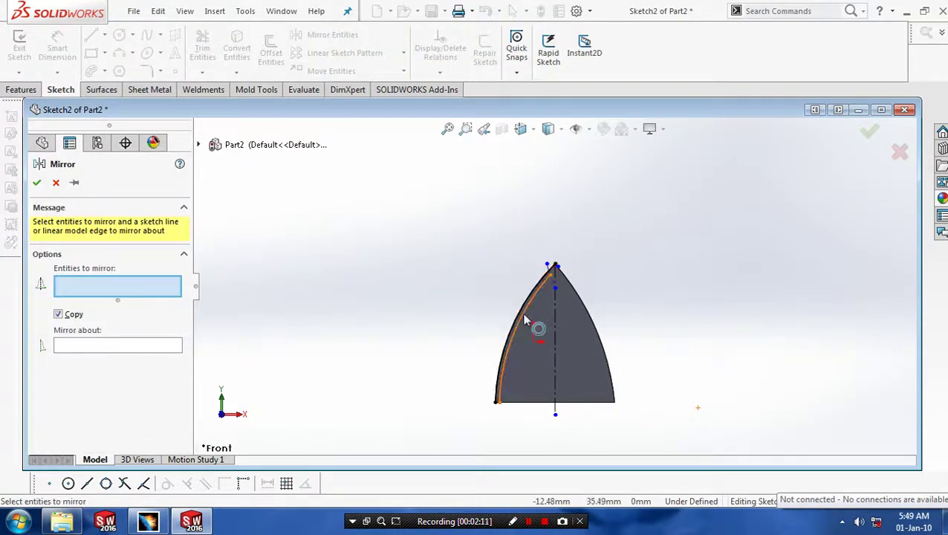
left_click(522, 316)
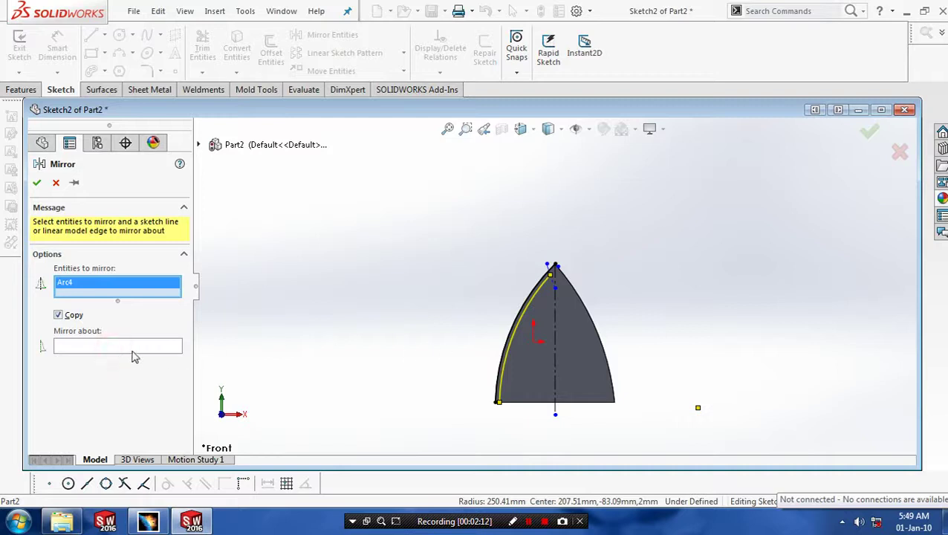
left_click(81, 347)
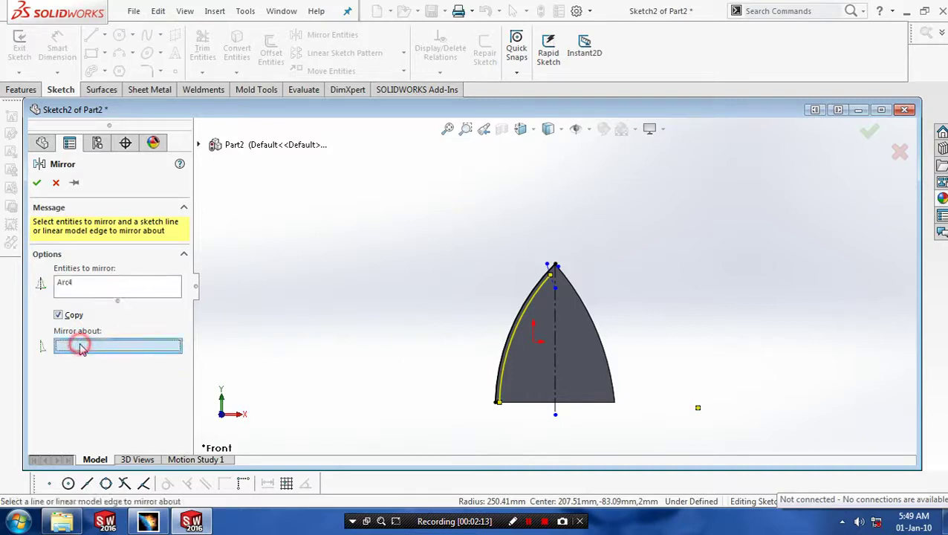
left_click(554, 350)
key("f")
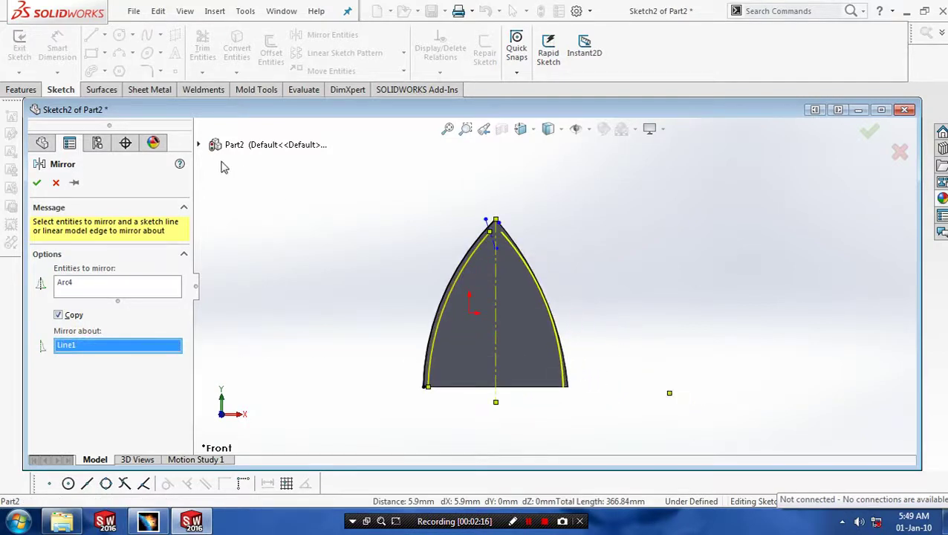
left_click(56, 184)
Try to delete the leftover sketch point near the apex.
mouse_move(524, 219)
middle_mouse_down()
mouse_move(599, 281)
mouse_move(603, 357)
mouse_move(544, 327)
mouse_move(537, 244)
mouse_move(552, 247)
mouse_move(533, 300)
middle_mouse_up()
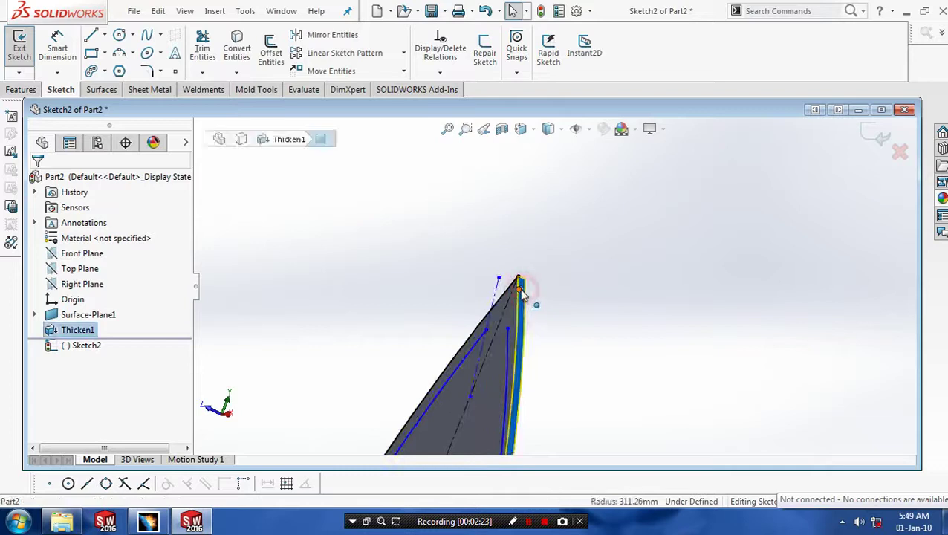
left_click(532, 294)
key("Delete")
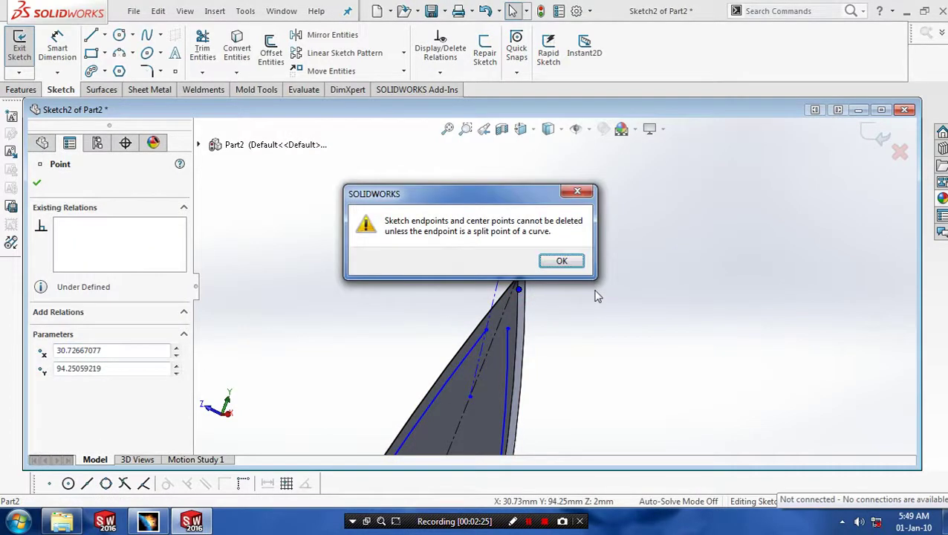
key("Return")
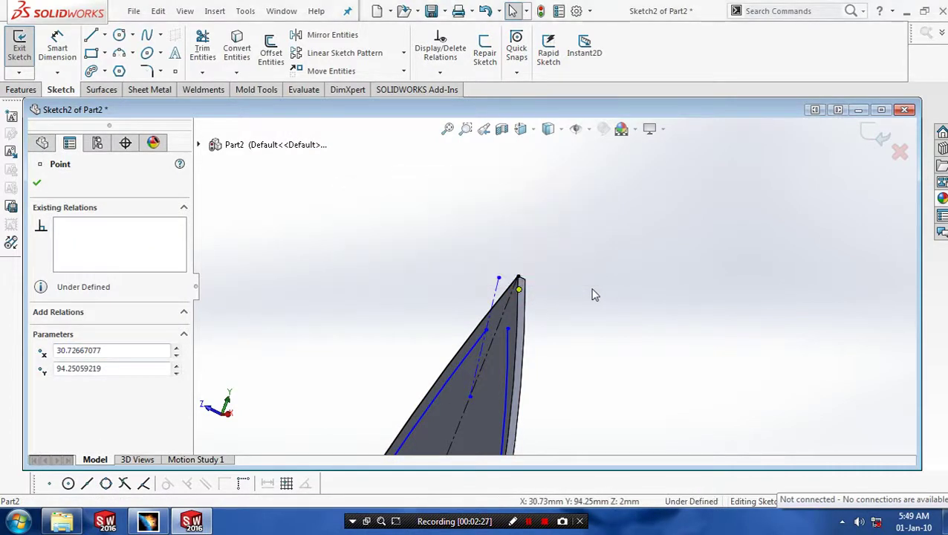
left_click(541, 288)
middle_click_drag(542, 288, 447, 362)
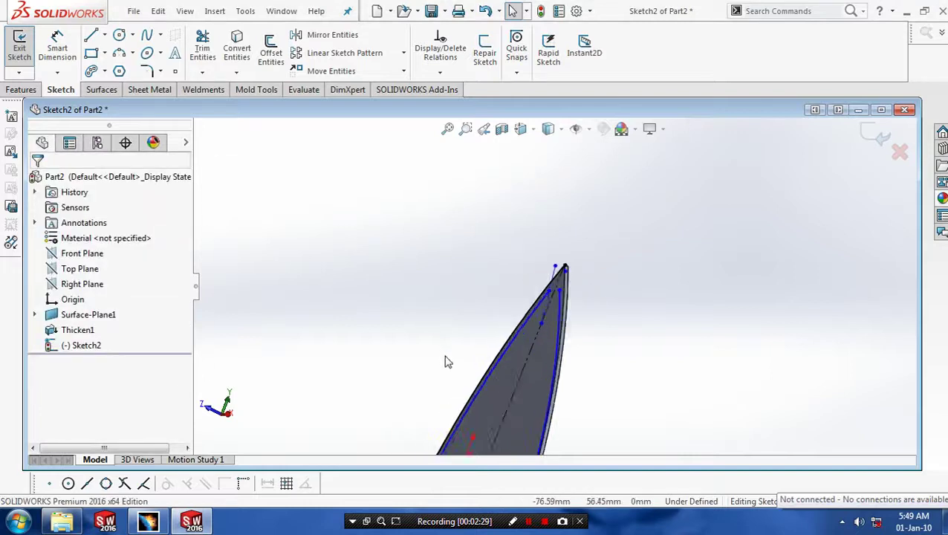
scroll(508, 375, "down", 5)
scroll(529, 381, "up", 6)
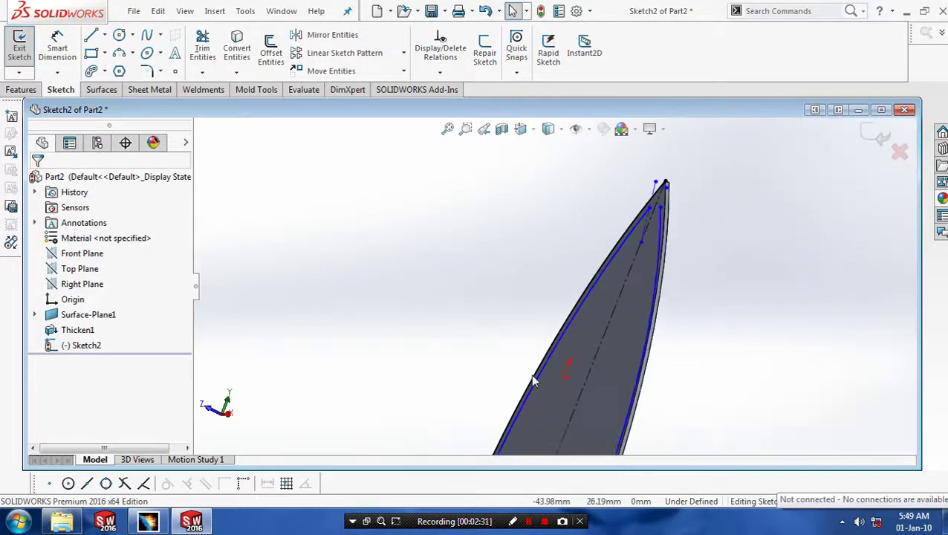
middle_click_drag(510, 451, 572, 398)
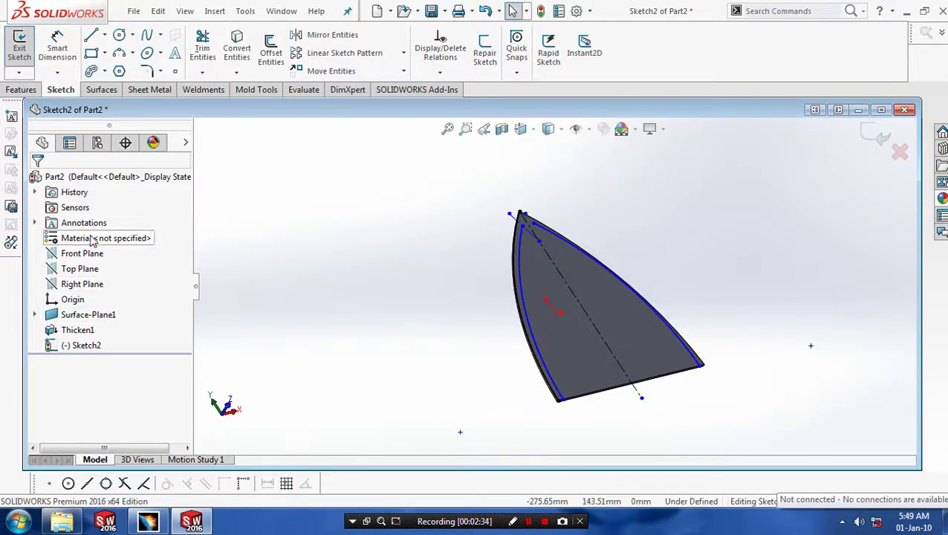
left_click(81, 284)
middle_click_drag(395, 273, 505, 251)
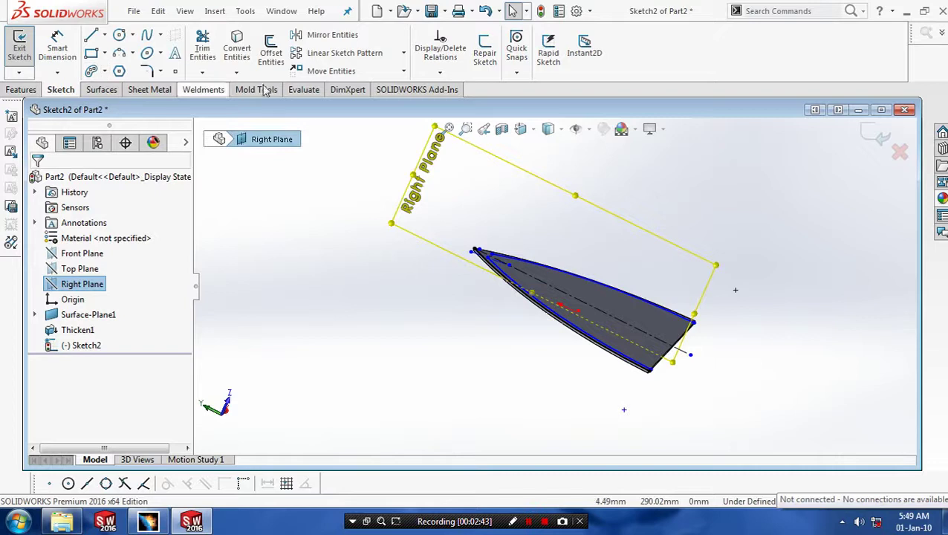
left_click(102, 89)
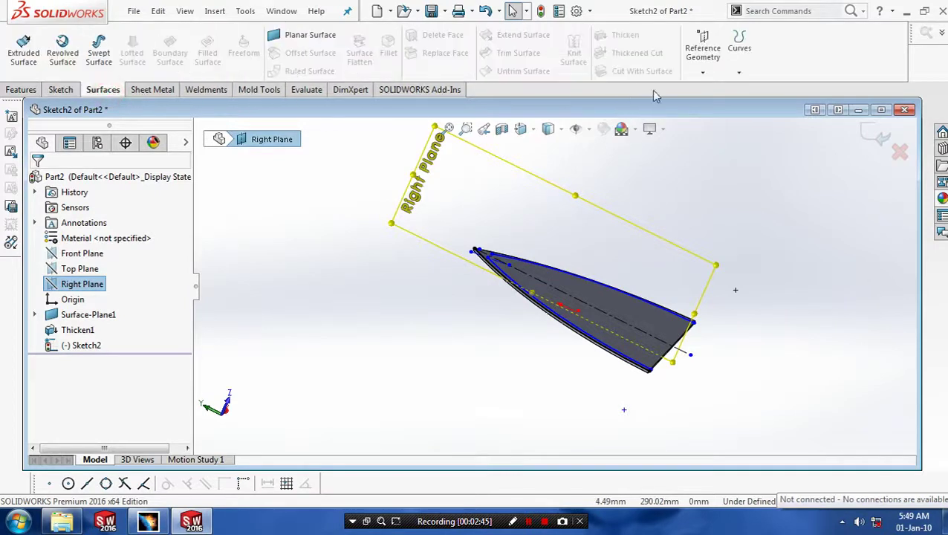
left_click(704, 72)
left_click(681, 138)
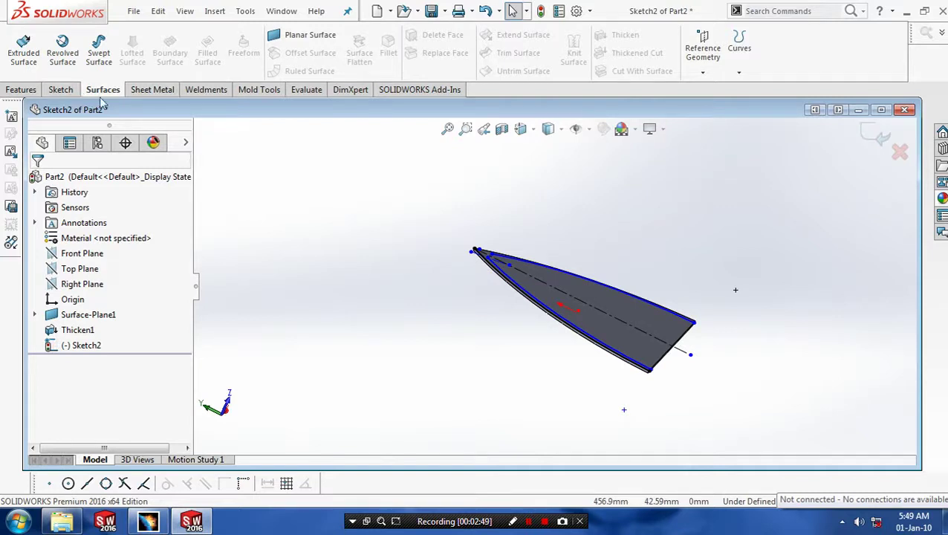
left_click(704, 72)
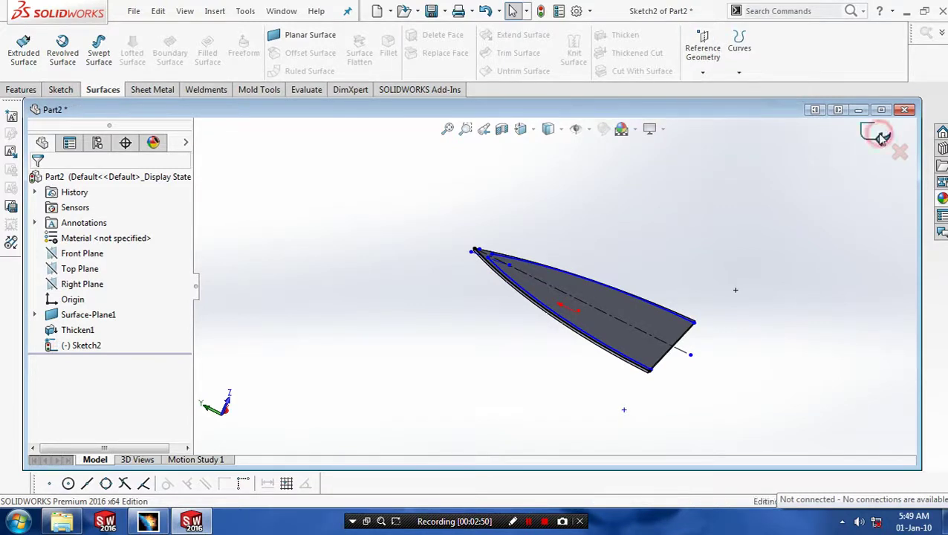
Close the sketch and create a reference plane parallel to the Right Plane through the short thickness edge at the apex.
left_click(875, 136)
left_click(702, 72)
left_click(713, 88)
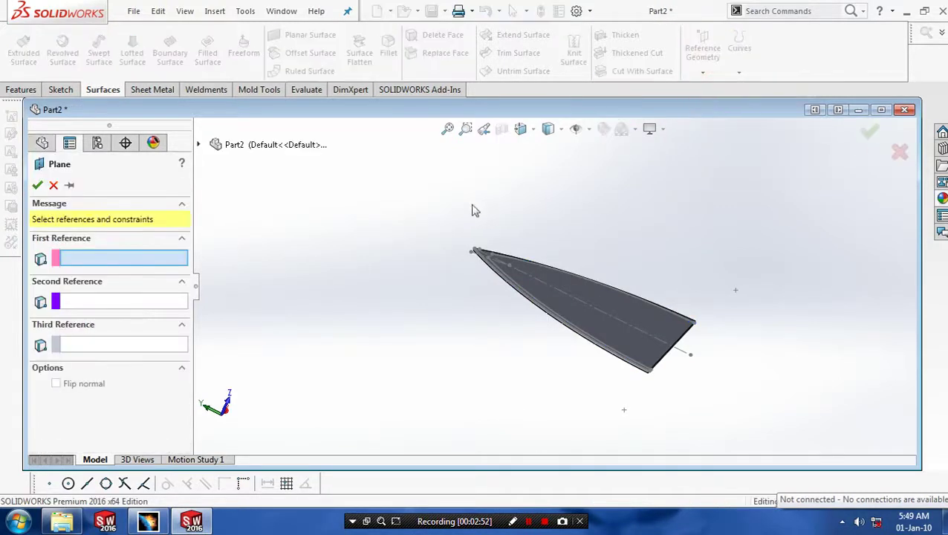
scroll(486, 256, "down", 2)
scroll(489, 265, "up", 1)
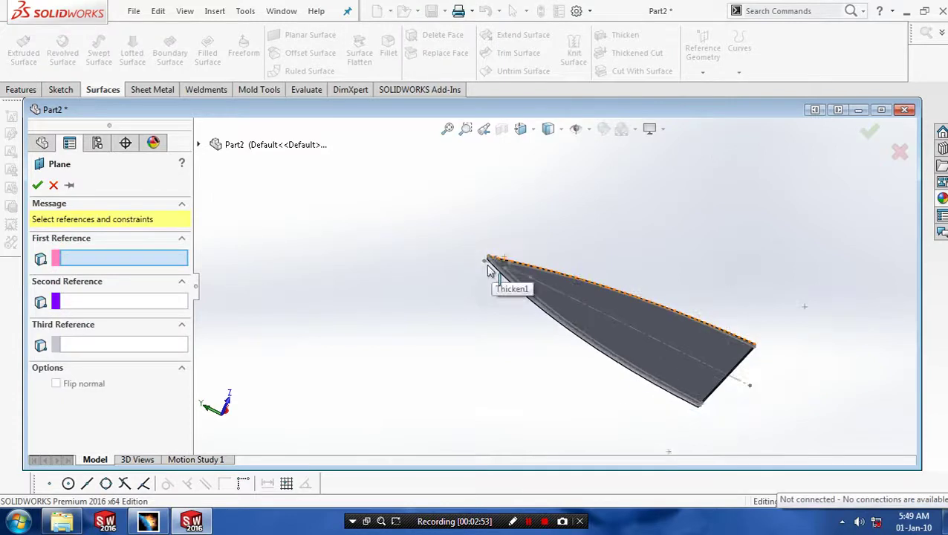
left_click(198, 145)
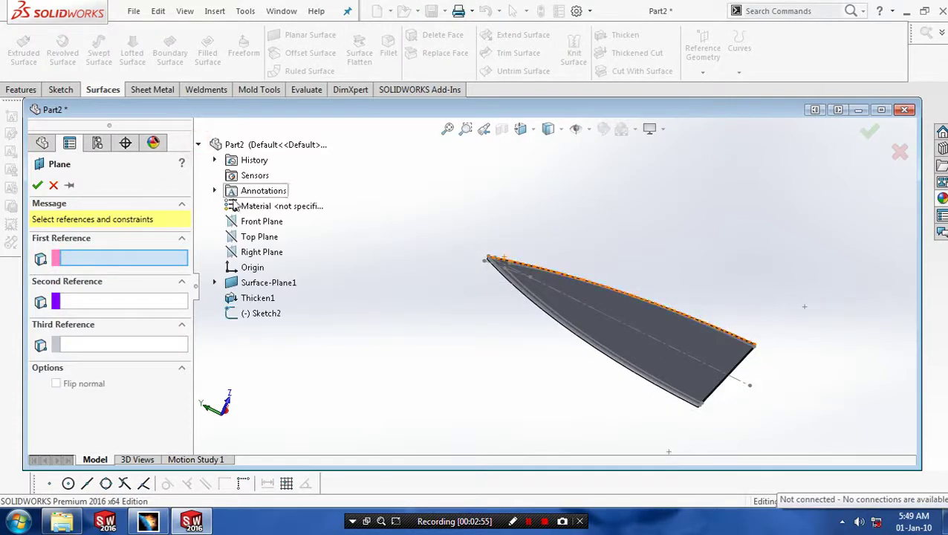
left_click(260, 253)
scroll(500, 269, "down", 3)
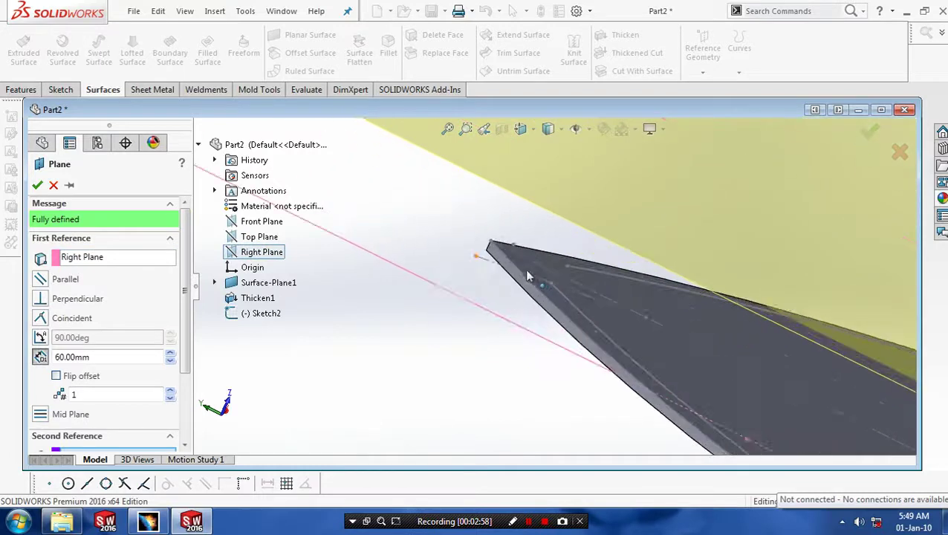
scroll(470, 240, "down", 1)
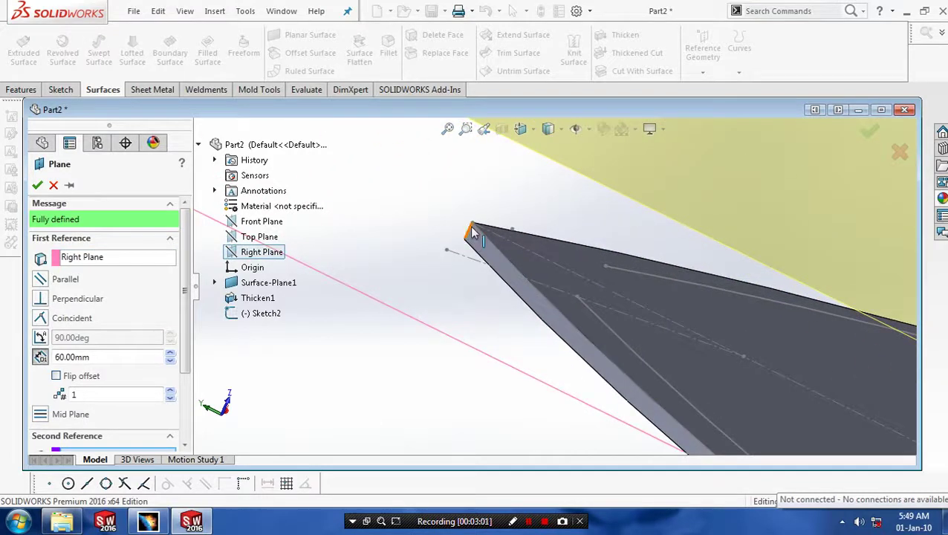
left_click(473, 234)
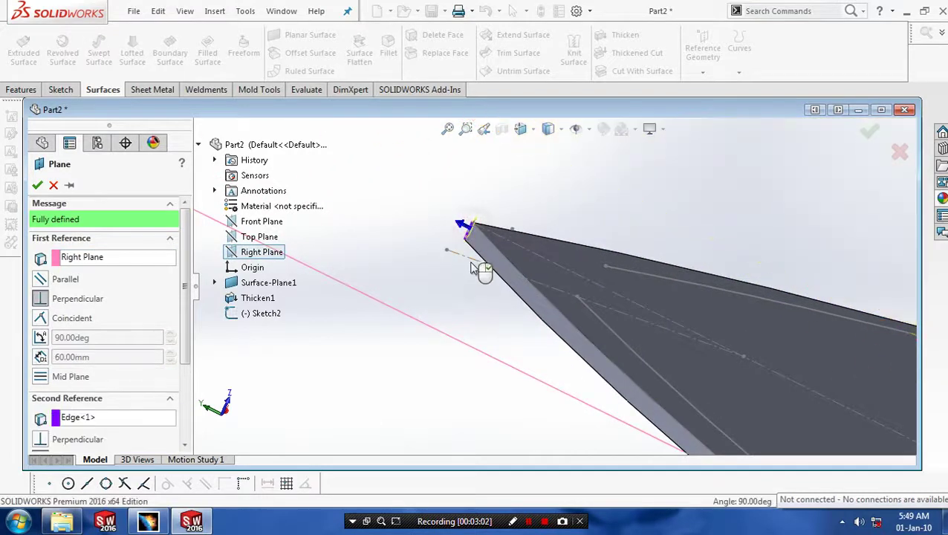
left_click(40, 279)
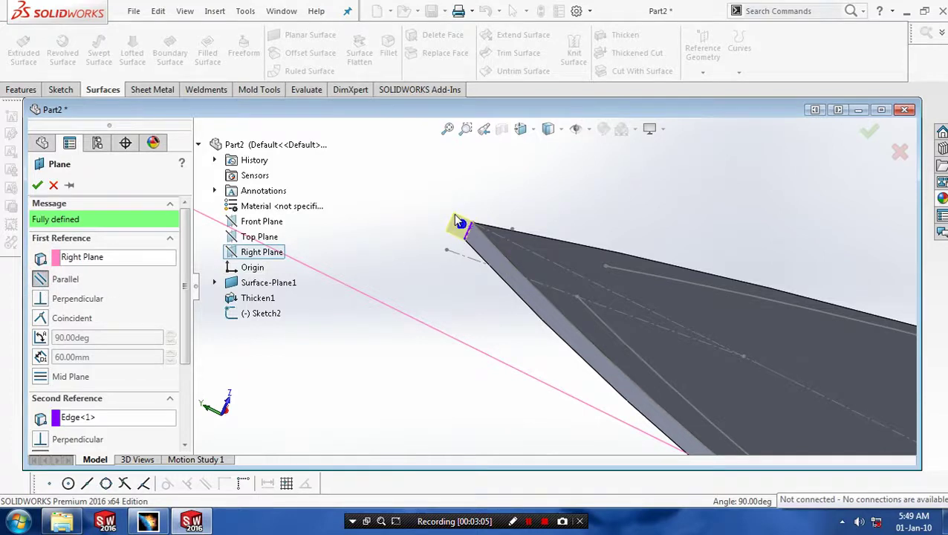
left_click(38, 186)
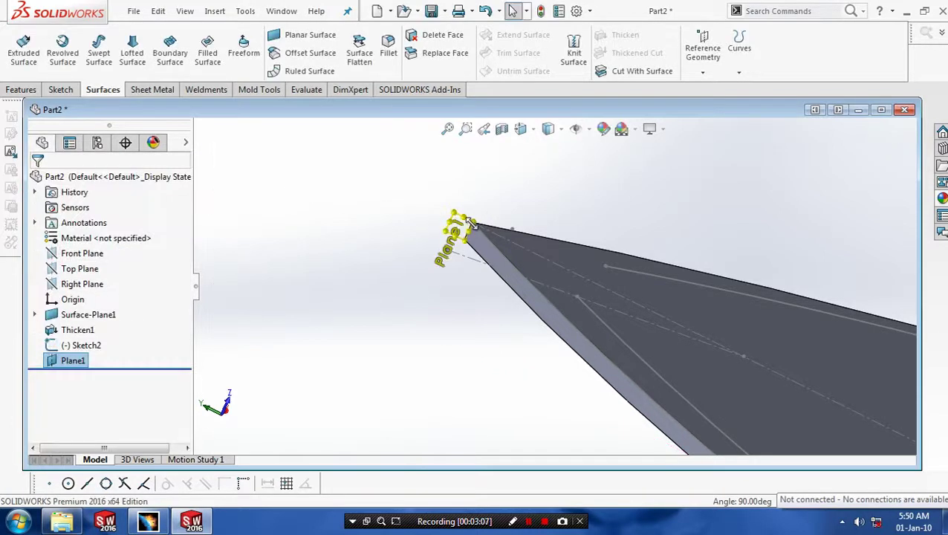
Enlarge the new plane's displayed border so it spans the full length of the arch part.
left_click_drag(468, 225, 879, 288)
scroll(758, 268, "up", 5)
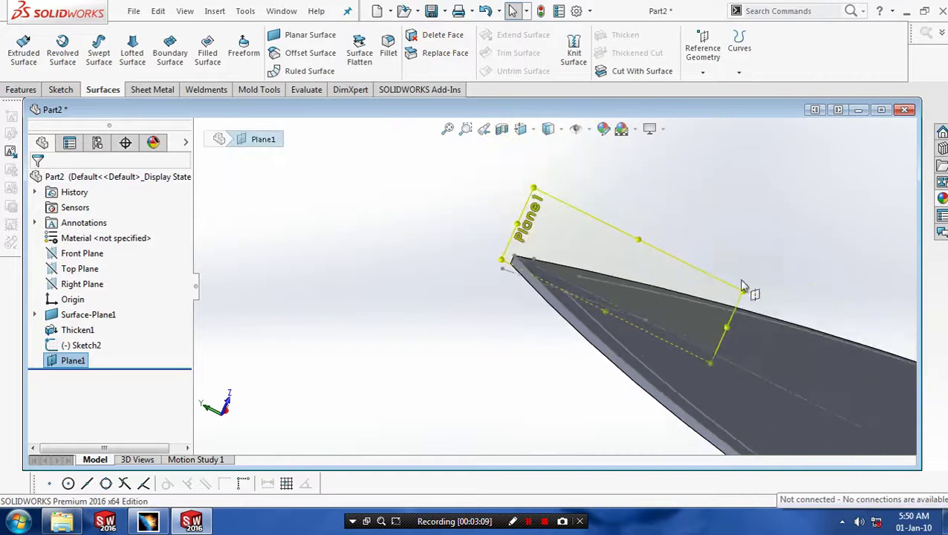
left_click_drag(619, 288, 876, 328)
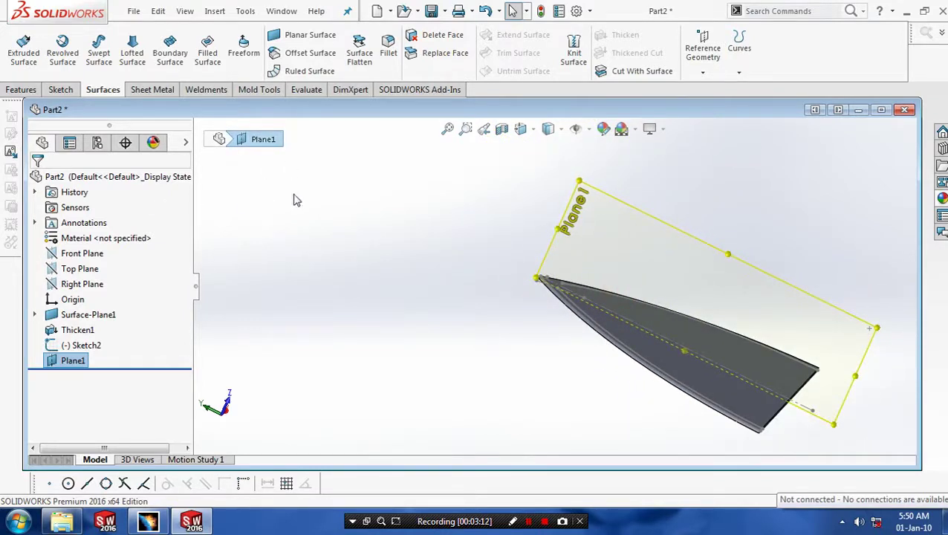
left_click(342, 199)
middle_click_drag(736, 267, 673, 293)
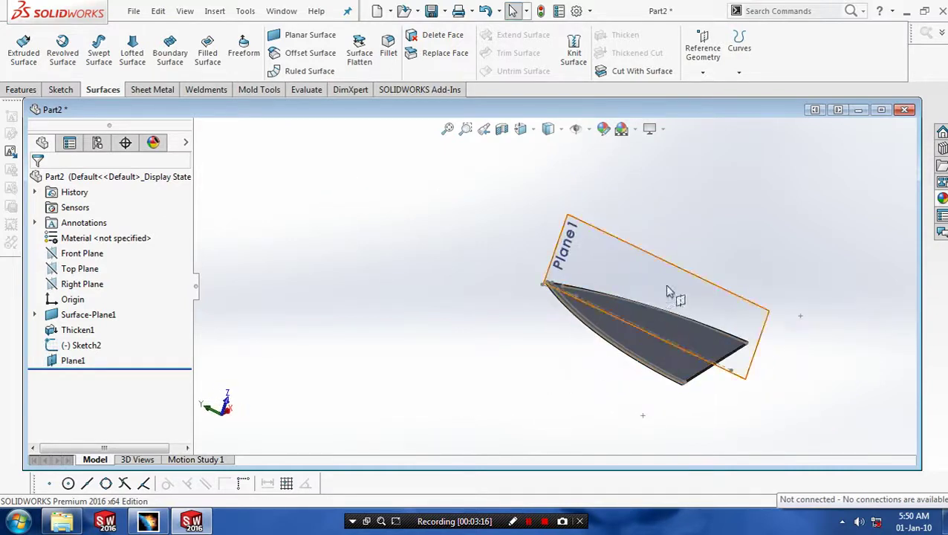
View Plane1 face-on and sketch on it a horizontal centerline from the part's base end, extending well beyond the plane's border.
right_click(70, 359)
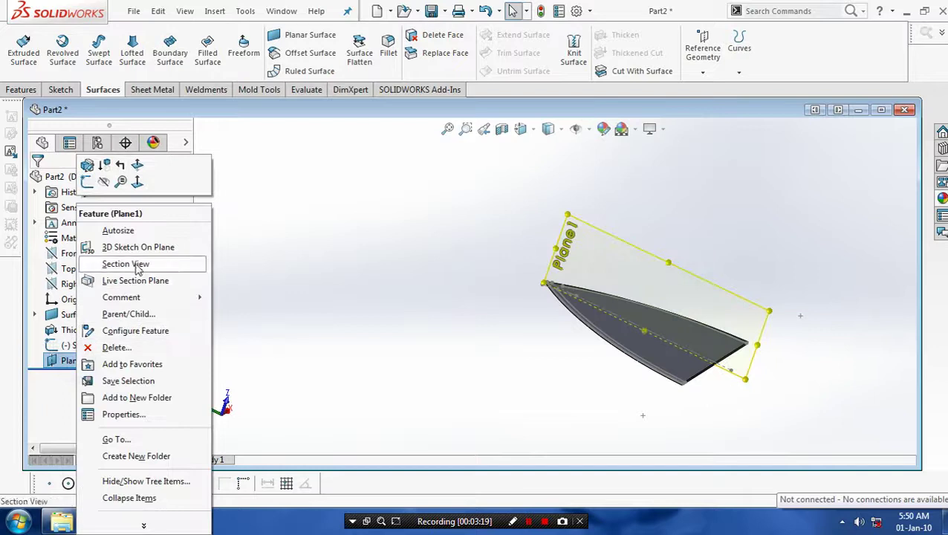
left_click(140, 185)
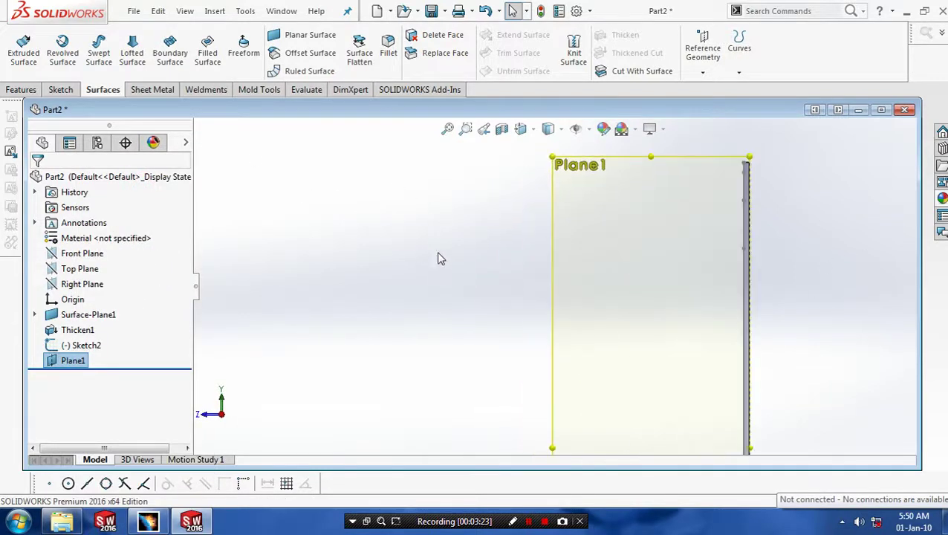
left_click(61, 89)
left_click(104, 35)
left_click(117, 68)
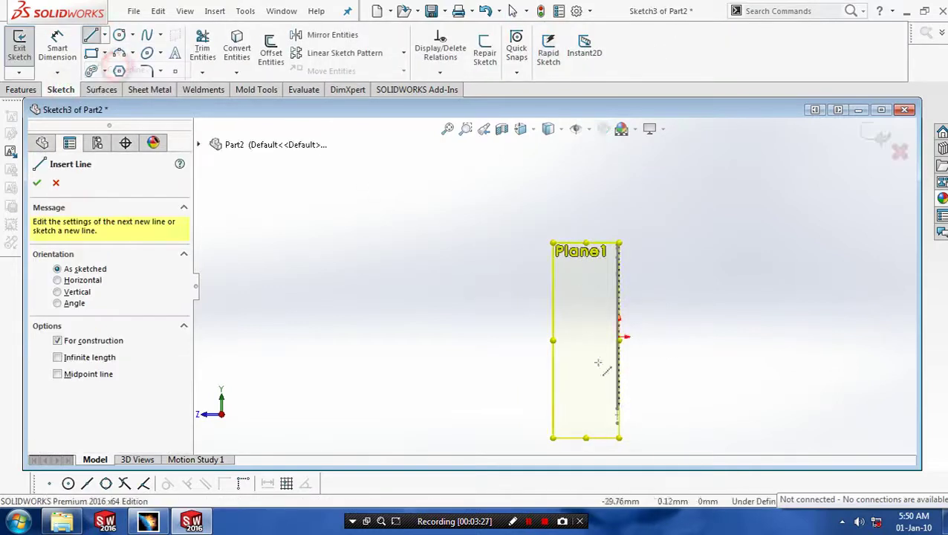
left_click(618, 408)
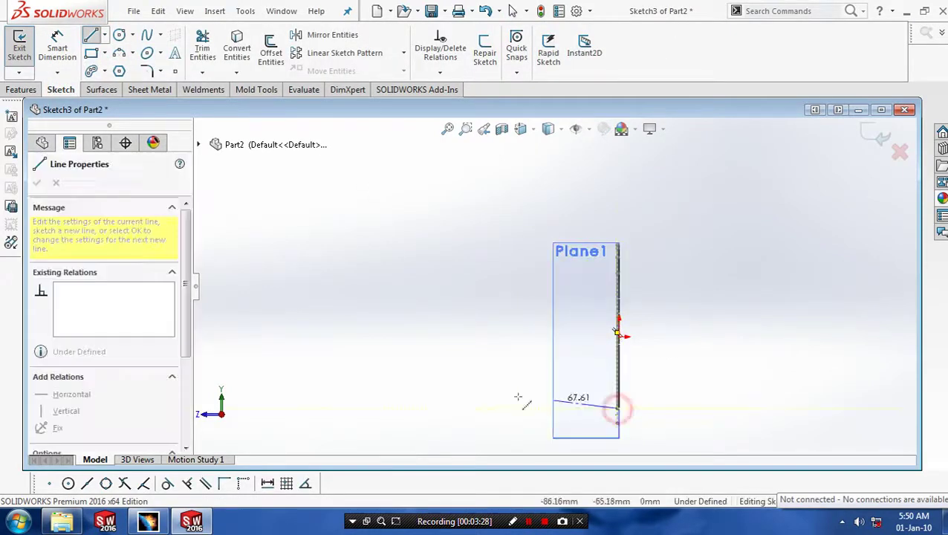
left_click(378, 408)
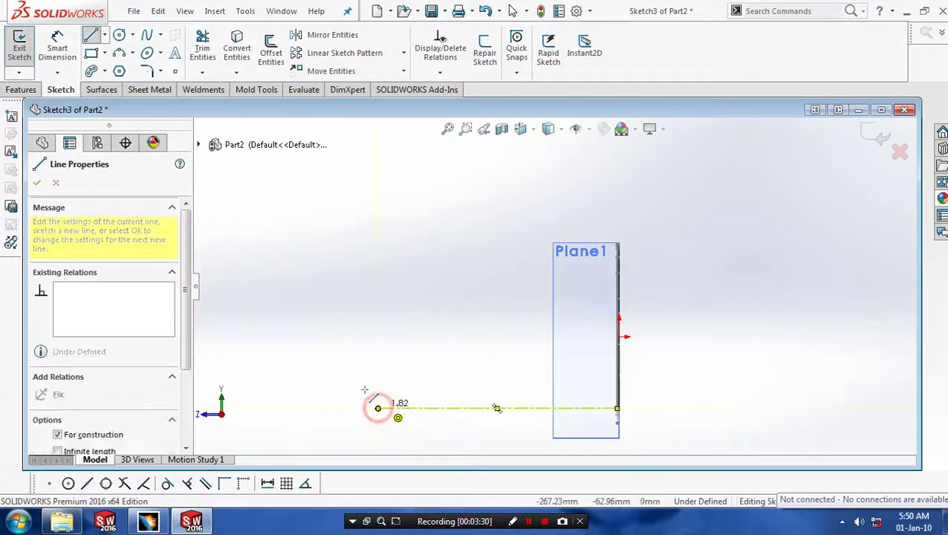
key("Escape")
Draw a second horizontal centerline starting at the part's apex, running outward in the same direction as the base centerline.
left_click(105, 35)
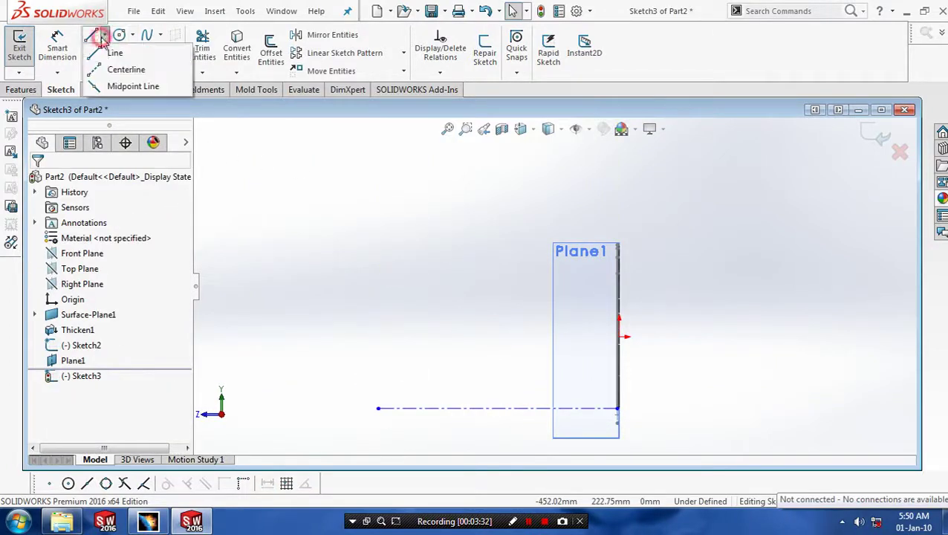
left_click(118, 67)
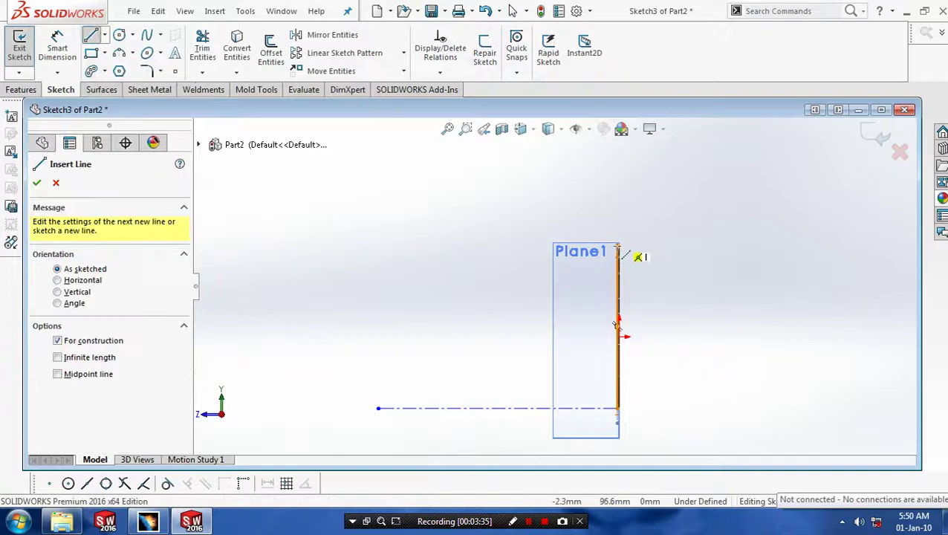
left_click(617, 245)
left_click(360, 245)
key("Escape")
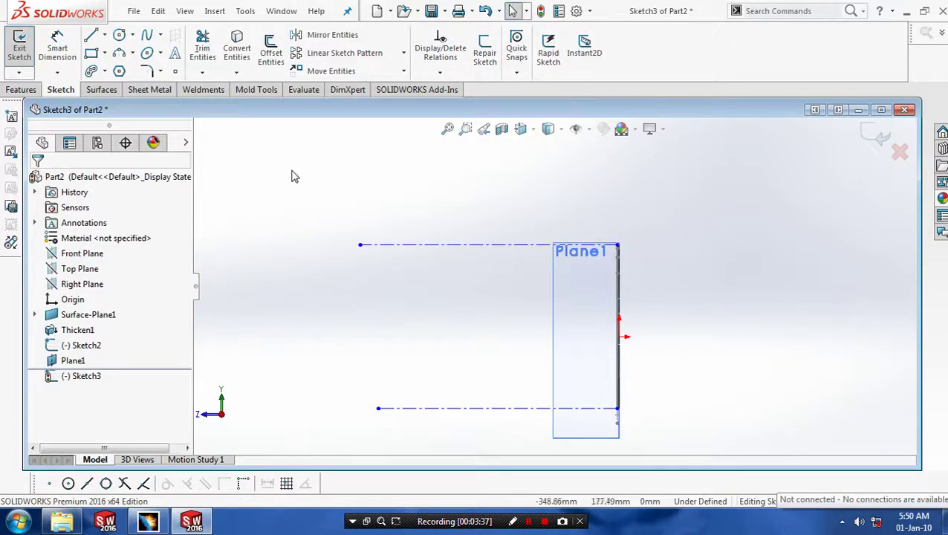
Draw a three-point spline from the apex centerline to the base centerline, bulging away from the part.
left_click(160, 36)
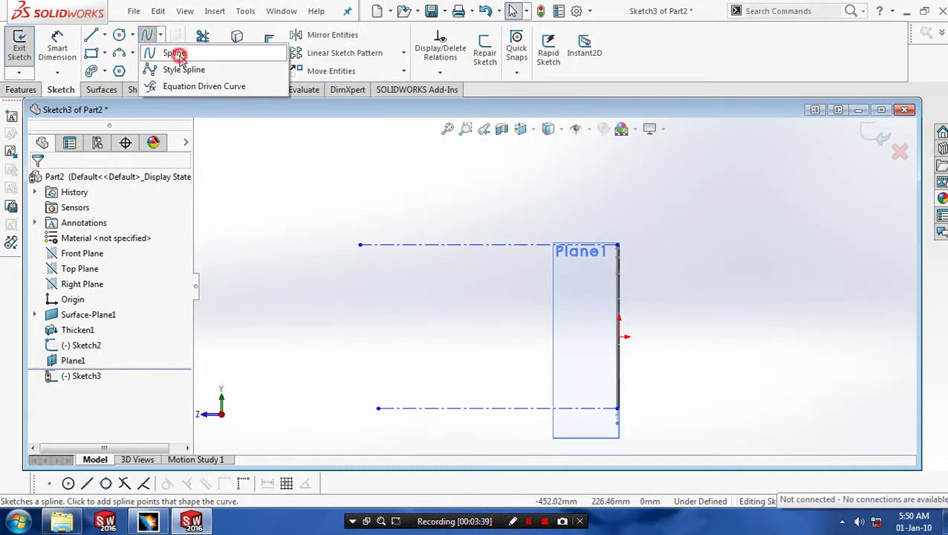
left_click(174, 53)
left_click(576, 246)
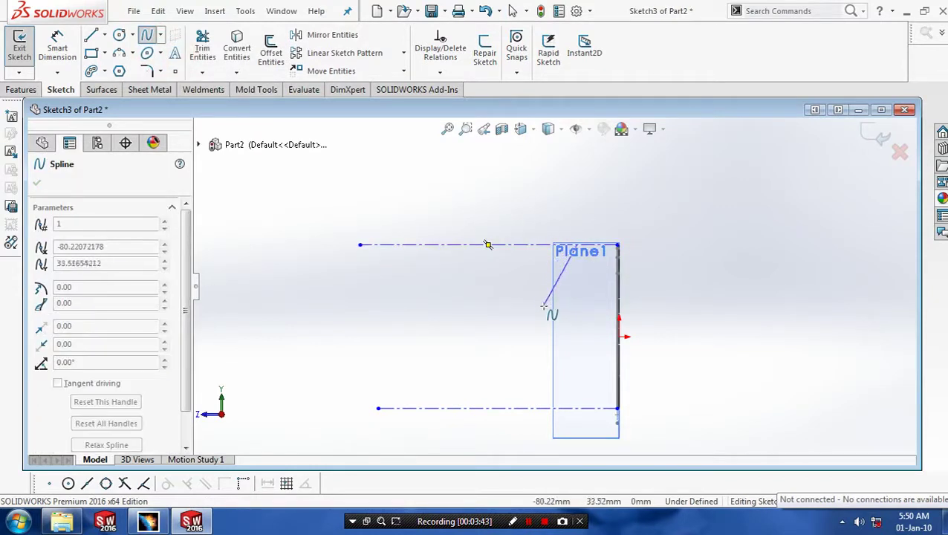
left_click(539, 310)
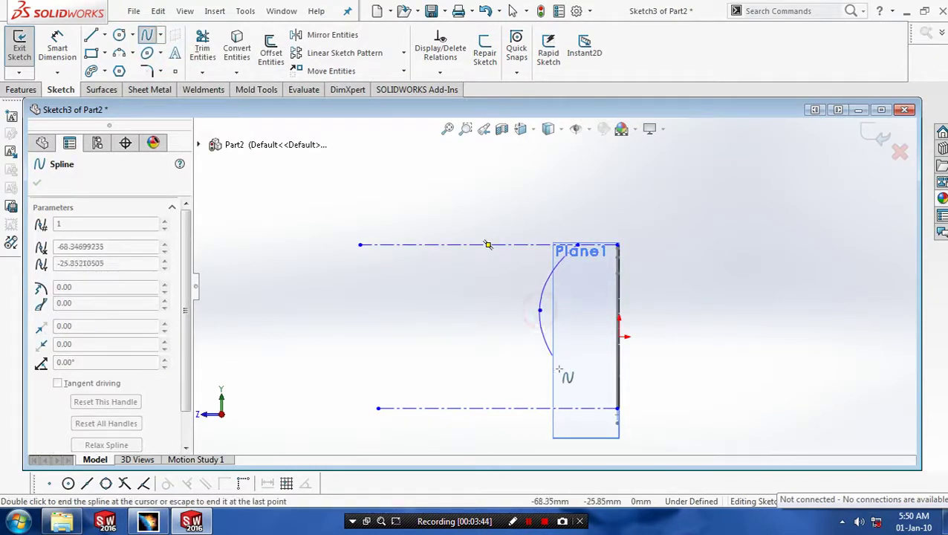
double_click(591, 411)
middle_click_drag(664, 355, 698, 332)
key("Escape")
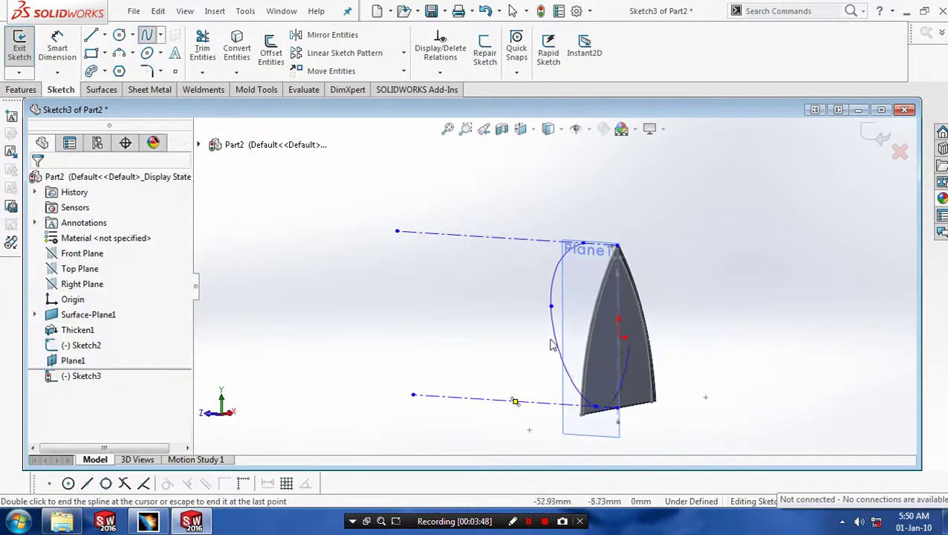
Move the spline's apex end to X about -9.5 mm and its base end to X about -56.5 mm, and close the sketch.
middle_click_drag(510, 347, 501, 345)
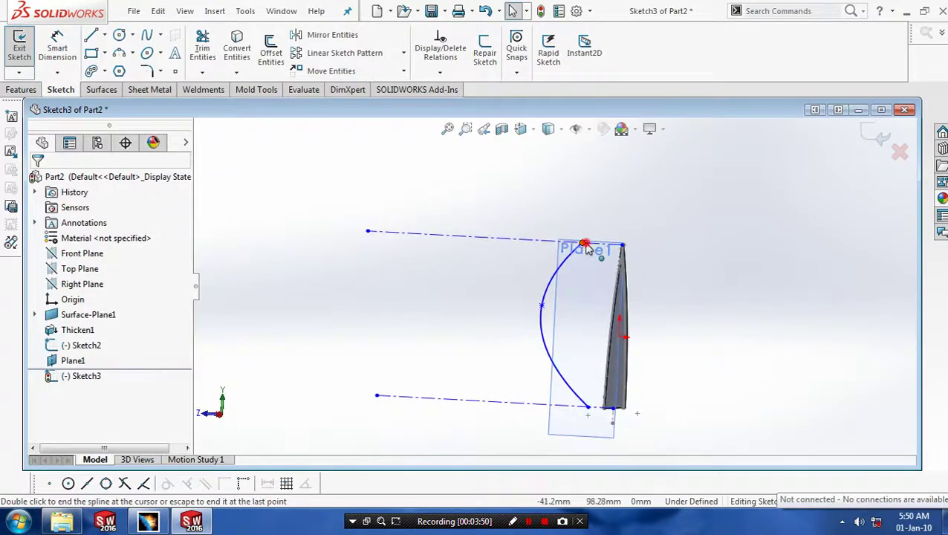
left_click_drag(586, 245, 611, 252)
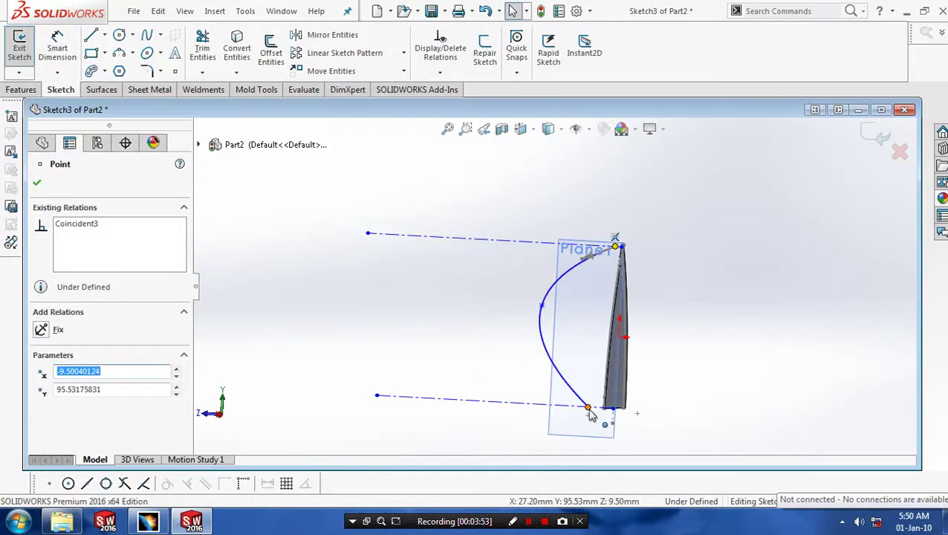
left_click_drag(591, 409, 563, 408)
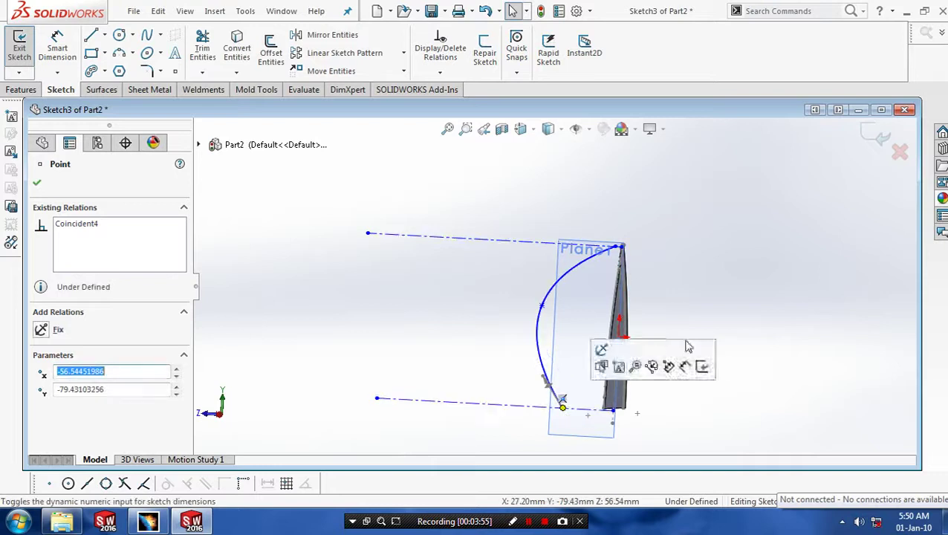
left_click(877, 138)
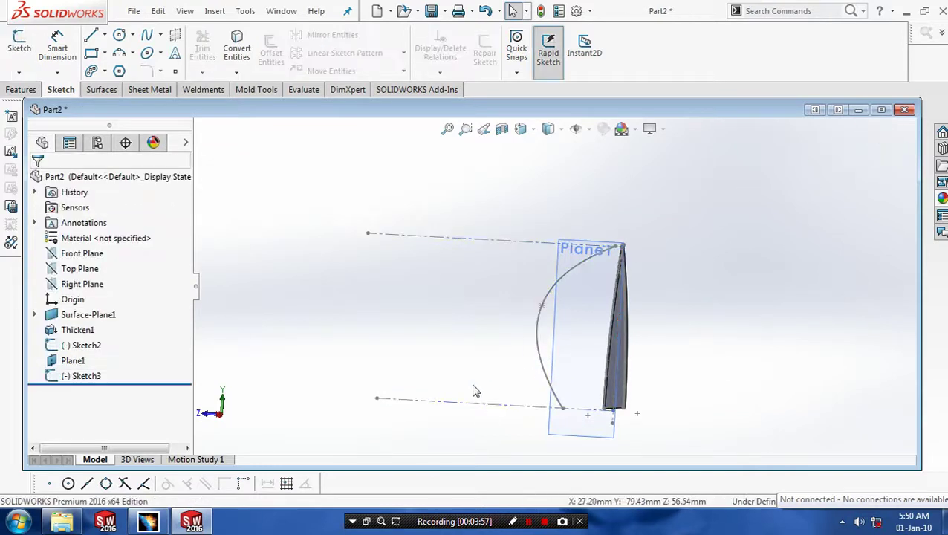
mouse_move(474, 389)
middle_mouse_down()
mouse_move(559, 309)
mouse_move(474, 389)
mouse_move(463, 354)
mouse_move(451, 353)
mouse_move(500, 410)
mouse_move(449, 270)
mouse_move(394, 285)
mouse_move(385, 256)
mouse_move(407, 253)
middle_mouse_up()
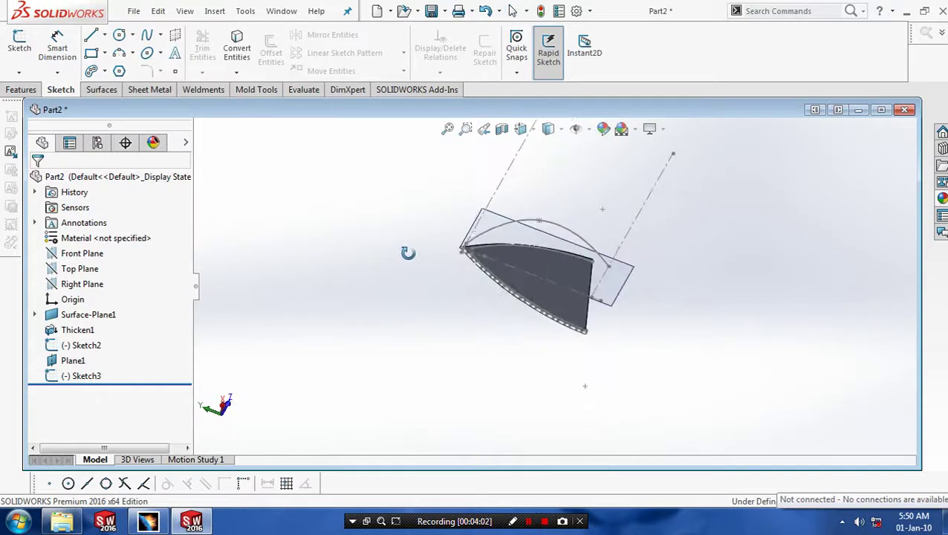
Hide Plane1 from the graphics view.
right_click(628, 264)
left_click(677, 242)
middle_click_drag(677, 242, 551, 212)
scroll(666, 278, "down", 1)
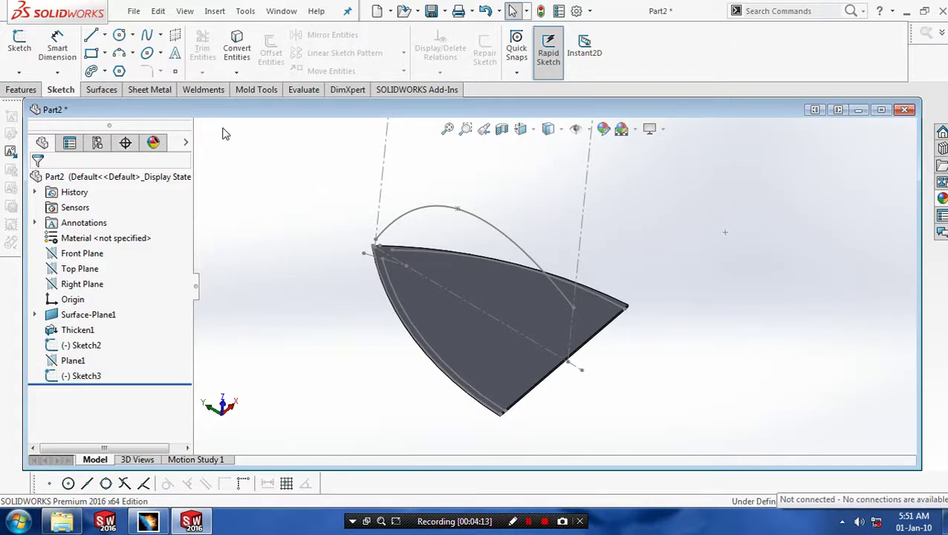
left_click(104, 90)
left_click(132, 52)
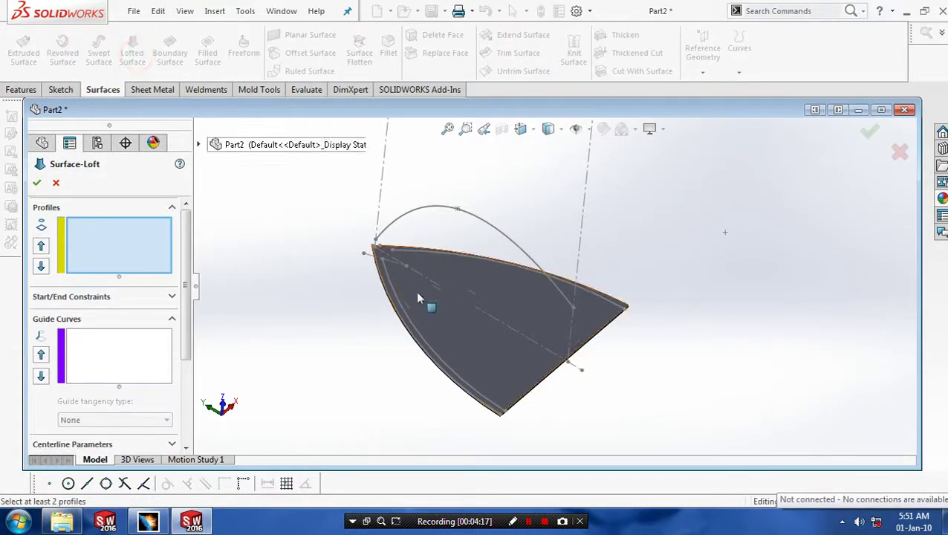
left_click(417, 326)
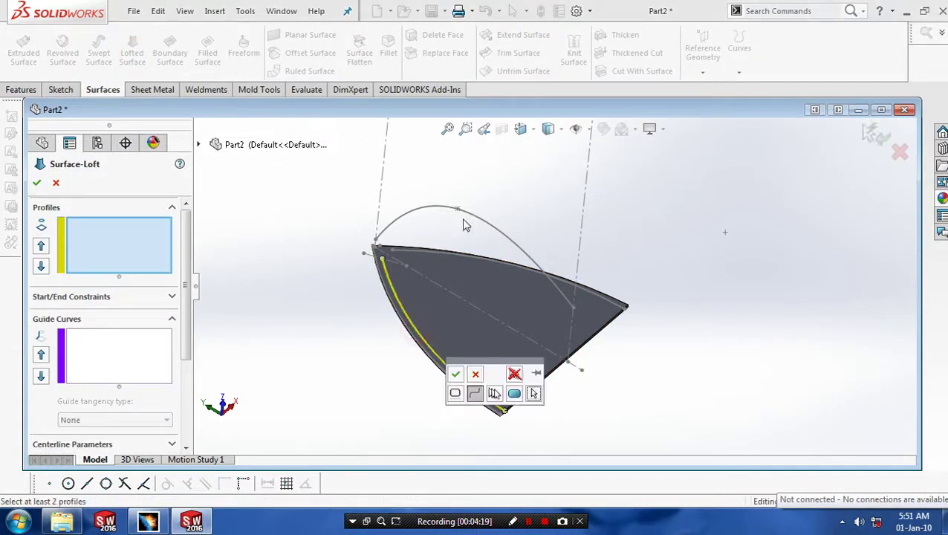
left_click(456, 375)
left_click(520, 253)
middle_click_drag(520, 252, 499, 316)
left_click(544, 272)
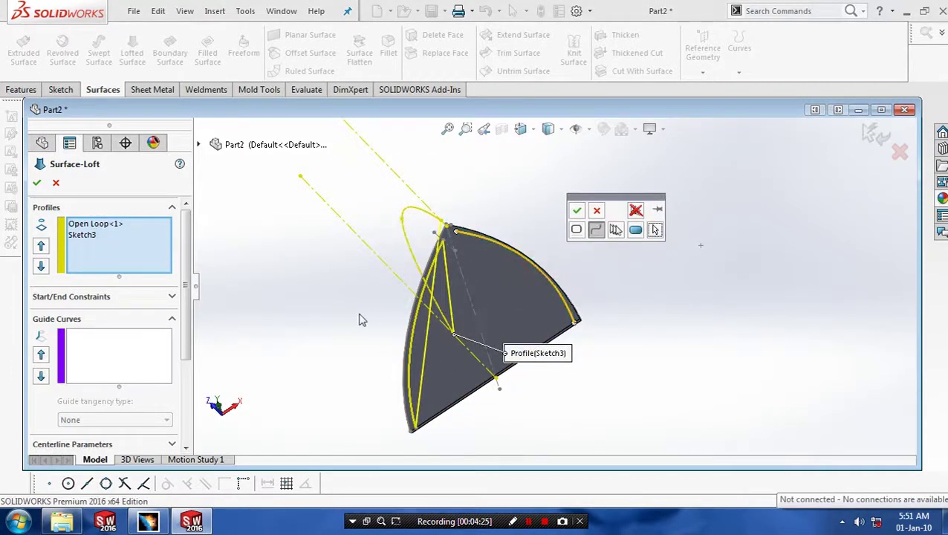
middle_click_drag(359, 319, 403, 300)
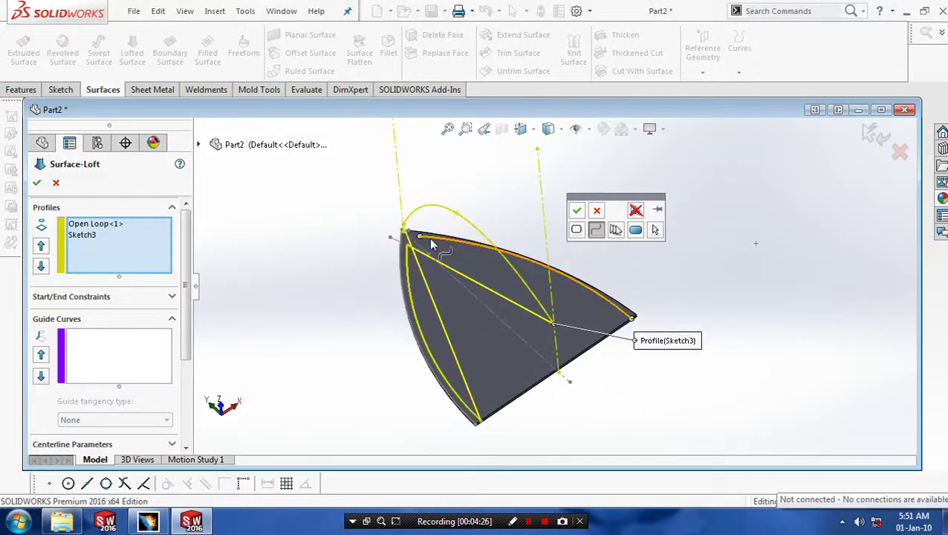
middle_click_drag(405, 260, 530, 330)
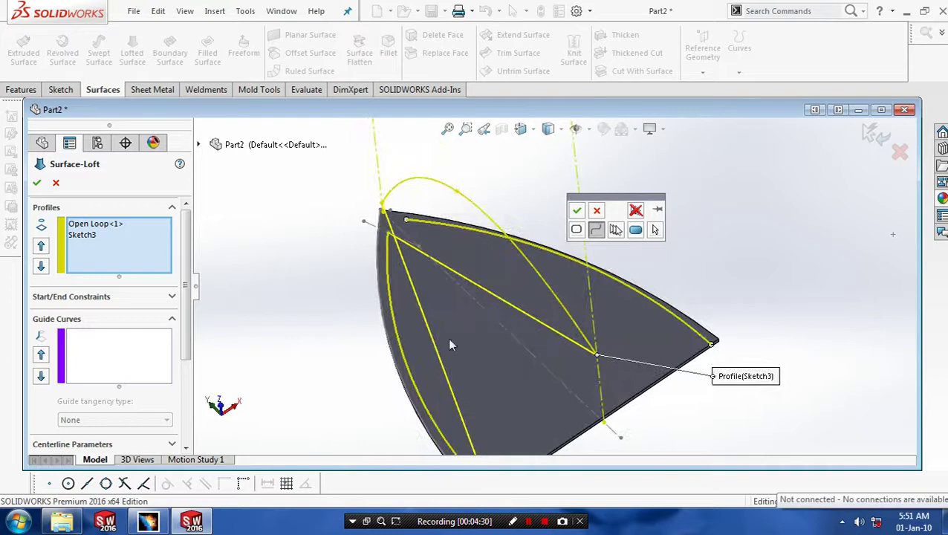
left_click_drag(726, 376, 643, 399)
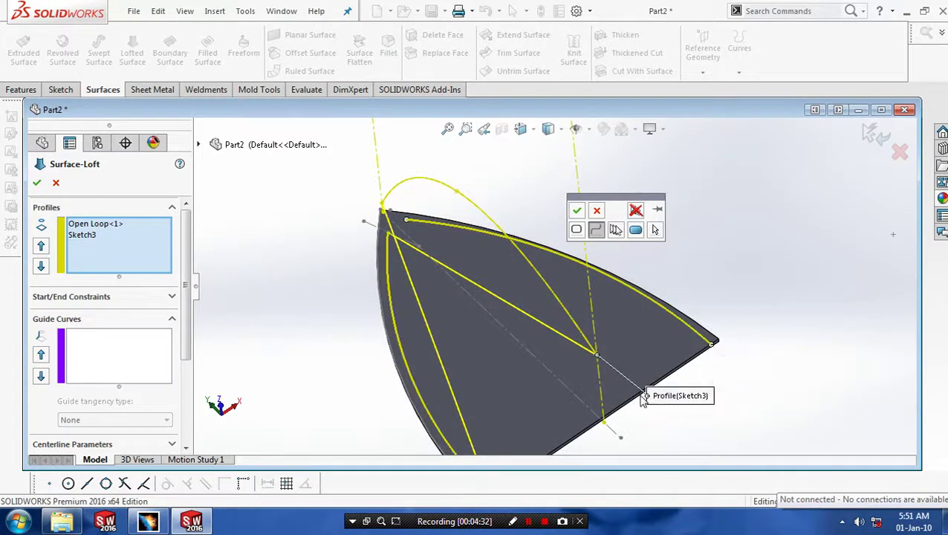
left_click(56, 182)
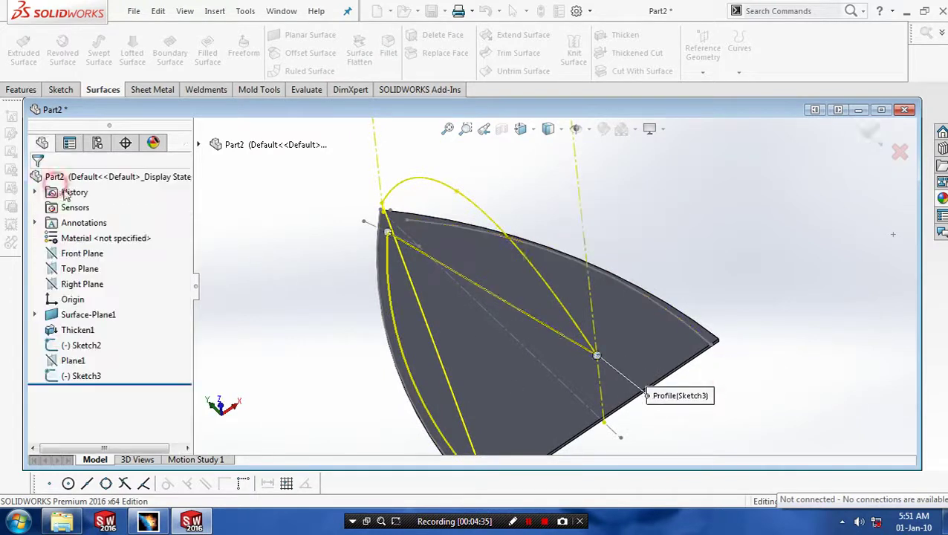
Start a lofted surface with one inner offset arc and the spline of Sketch3 as its first two profiles.
left_click(139, 68)
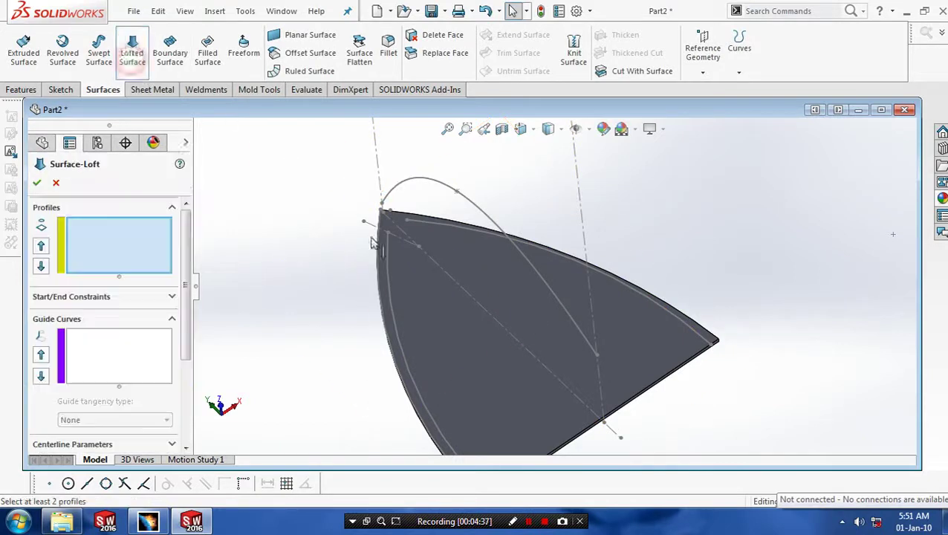
left_click(507, 239)
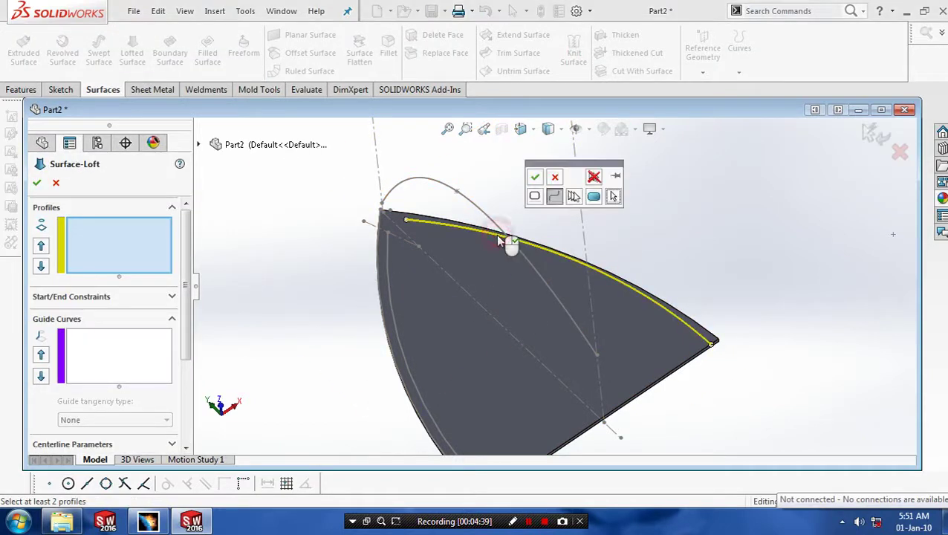
left_click(535, 178)
left_click(525, 261)
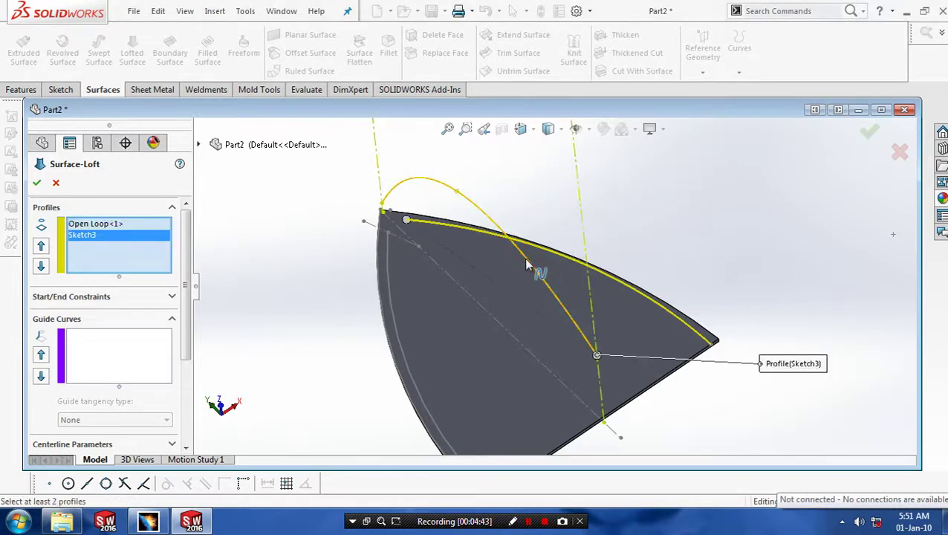
Add the opposite inner offset arc as an open loop for the third loft profile.
left_click(413, 376)
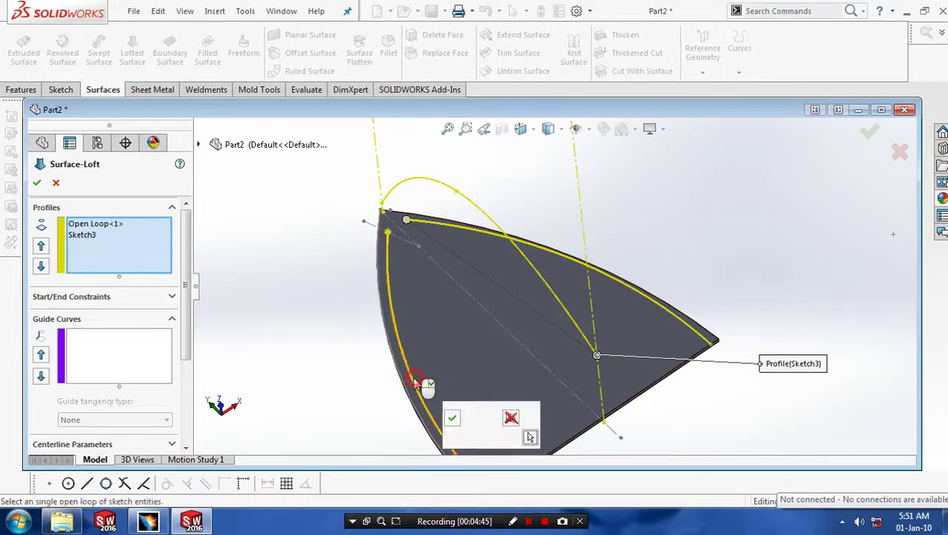
key("f")
middle_click_drag(364, 374, 407, 358)
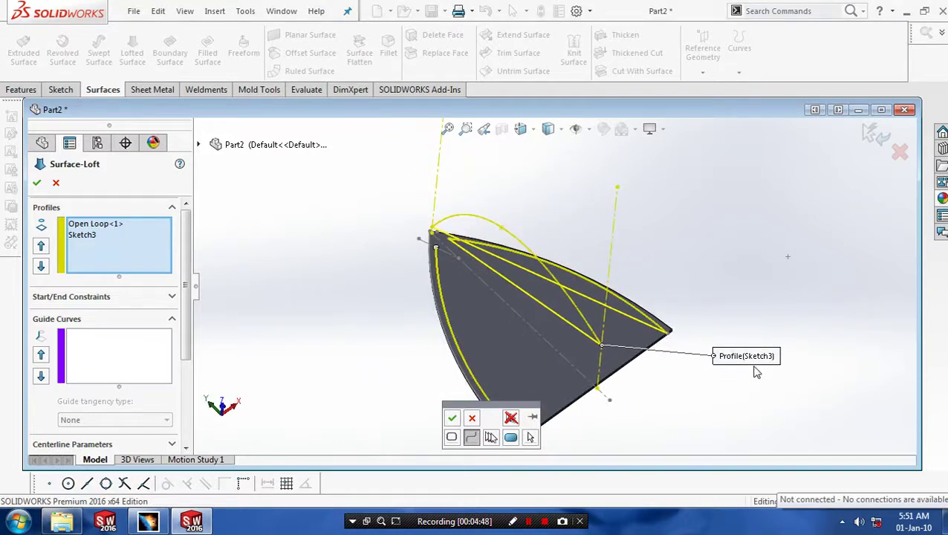
middle_click_drag(756, 371, 691, 375)
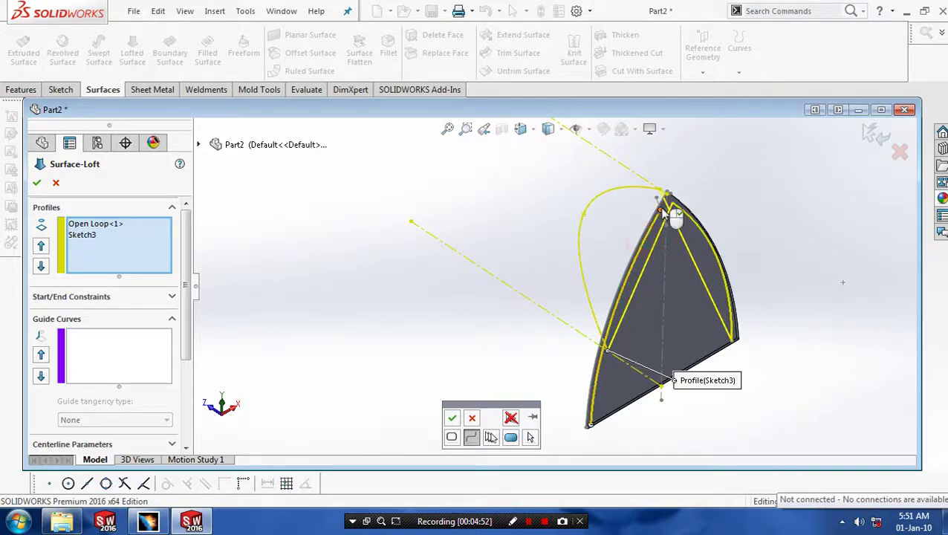
scroll(652, 361, "down", 2)
scroll(557, 393, "up", 3)
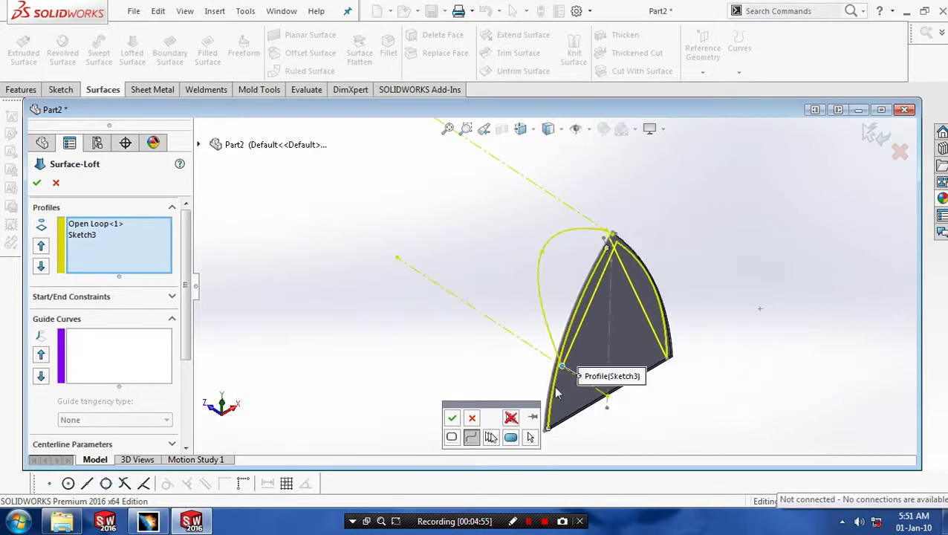
middle_click_drag(483, 387, 513, 368)
left_click(451, 418)
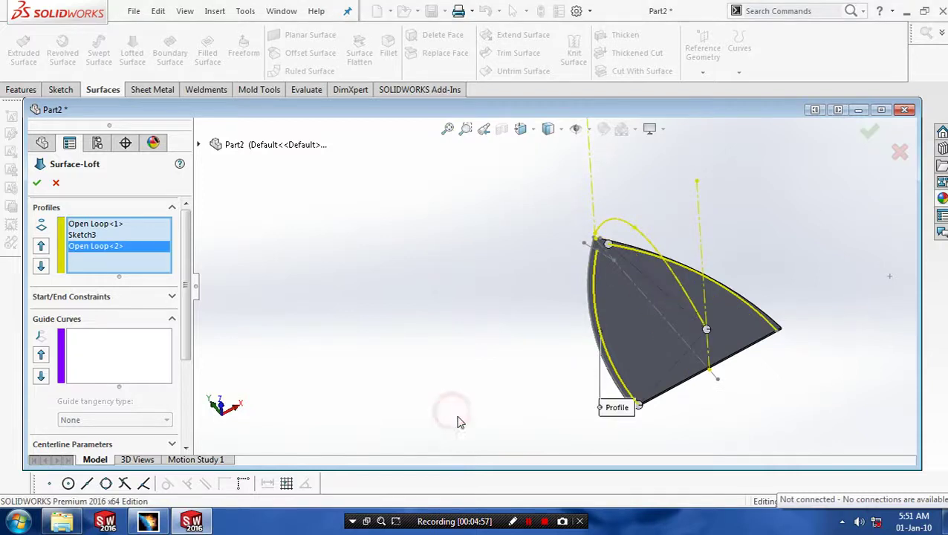
Line up the loft connectors at the base ends of the three profiles and create the lofted surface.
middle_click_drag(459, 421, 525, 378)
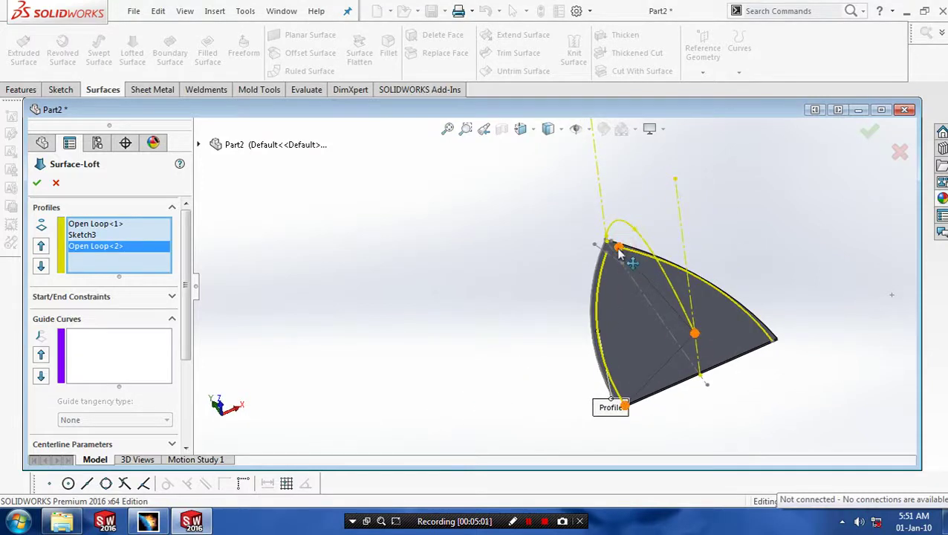
mouse_move(724, 387)
middle_mouse_down()
mouse_move(782, 398)
mouse_move(643, 429)
mouse_move(764, 336)
mouse_move(797, 352)
middle_mouse_up()
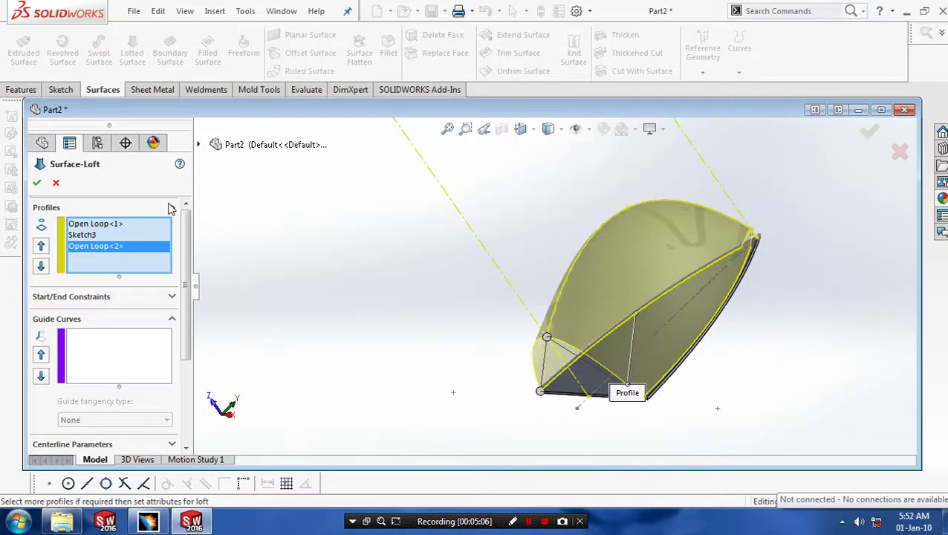
left_click(36, 182)
Open a sketch on the thin straight base end face of the thickened part and convert its edges into sketch entities.
middle_click_drag(199, 250, 499, 439)
scroll(610, 302, "up", 3)
middle_click_drag(609, 302, 555, 313)
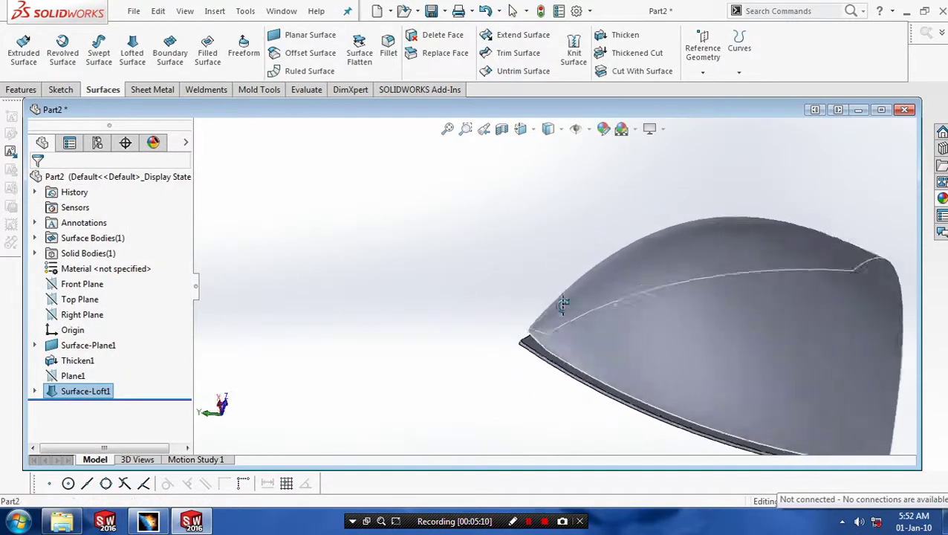
scroll(858, 310, "down", 3)
middle_click_drag(858, 310, 626, 309)
scroll(728, 317, "up", 3)
scroll(633, 328, "up", 3)
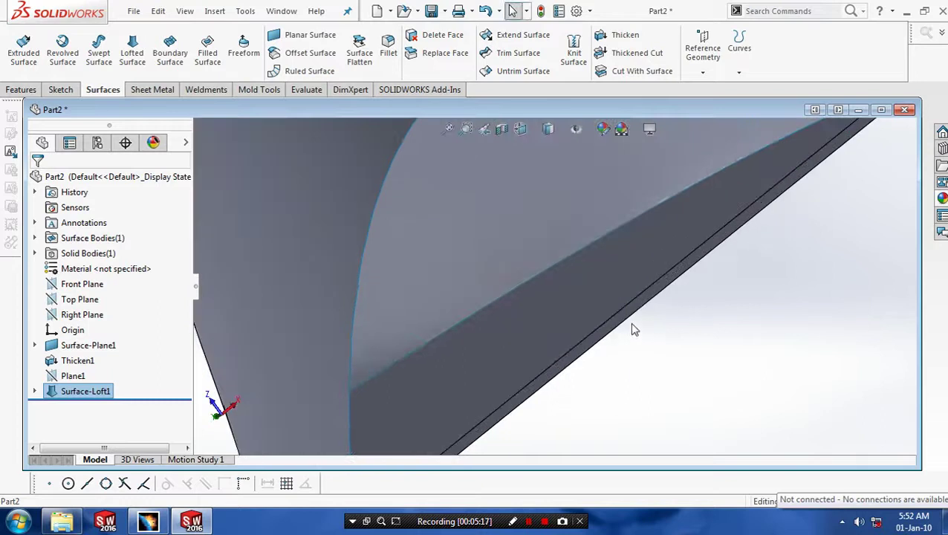
left_click(624, 322)
scroll(622, 328, "down", 5)
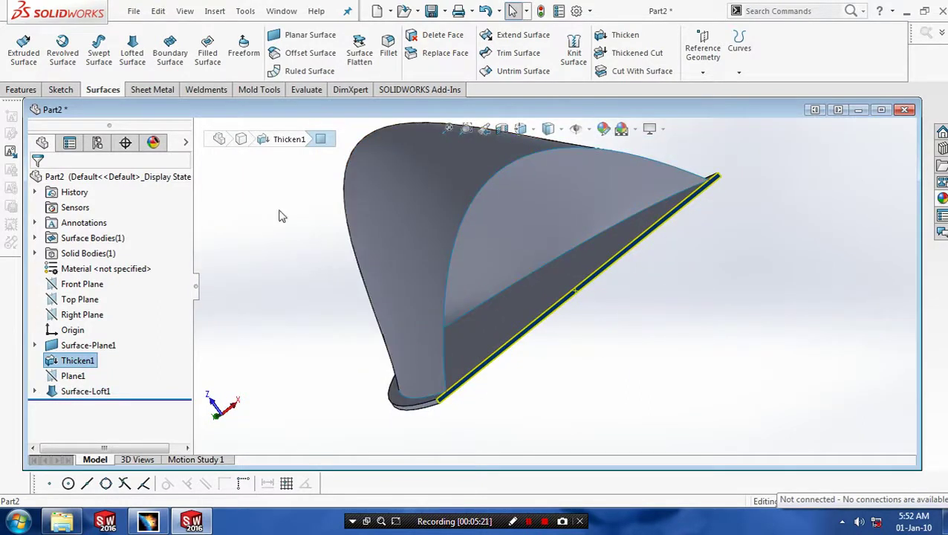
left_click(60, 89)
left_click(19, 50)
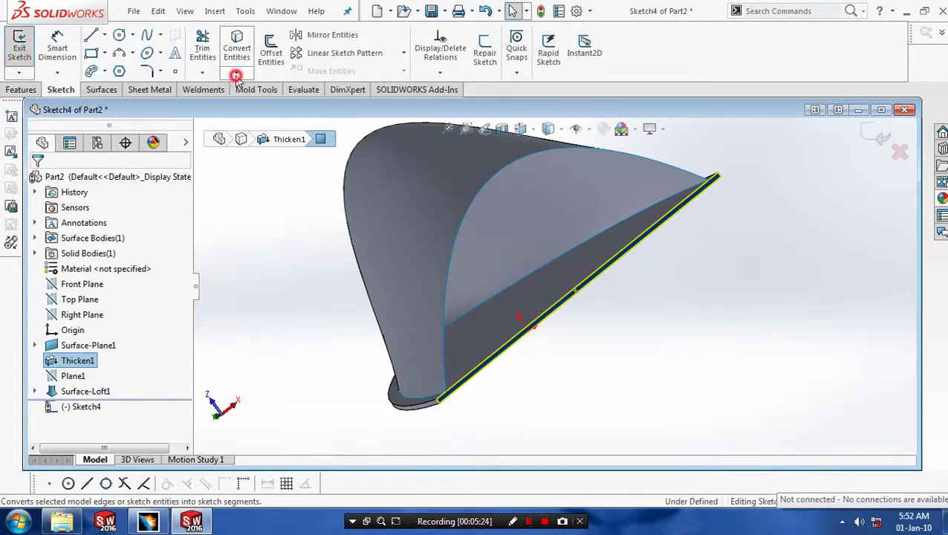
left_click(236, 78)
left_click(254, 89)
Trim away the short converted segments at both ends of the base face with Trim to closest.
scroll(561, 297, "up", 3)
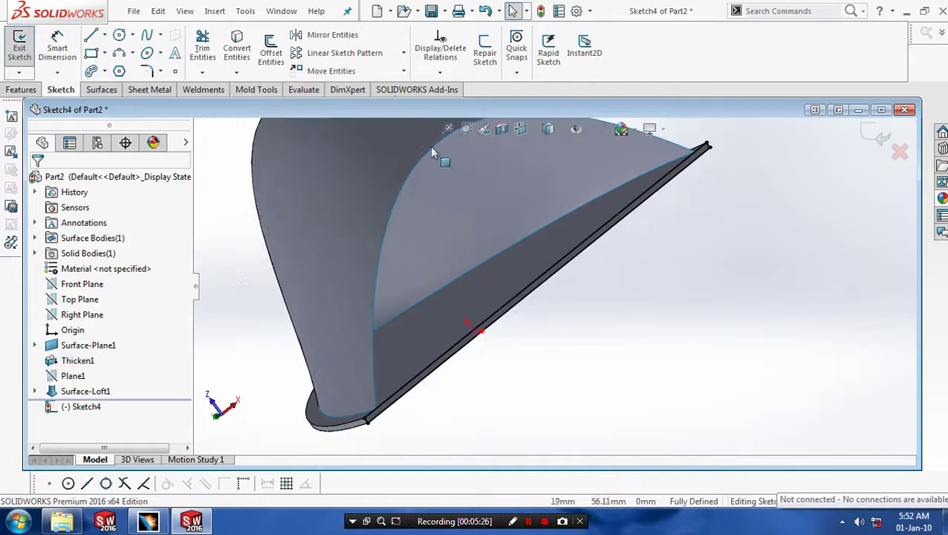
left_click(434, 152)
left_click(202, 72)
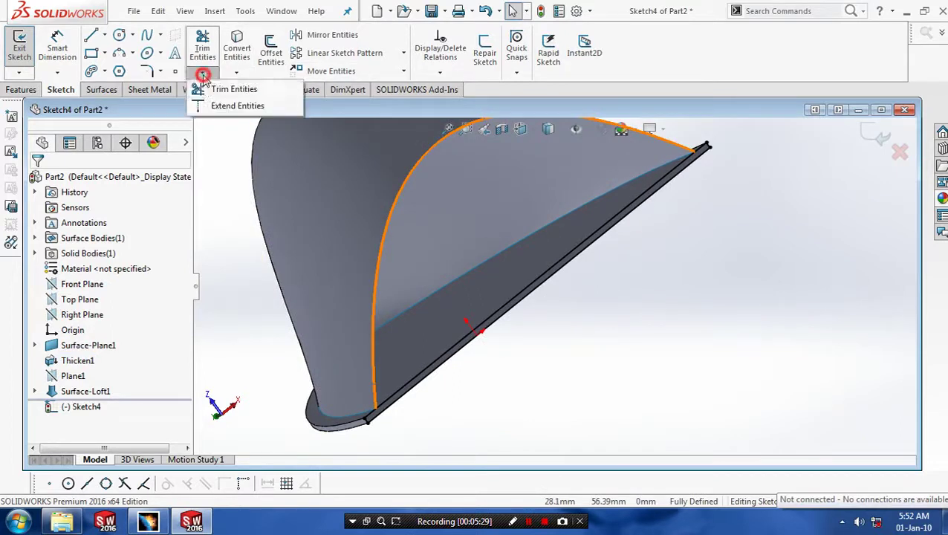
left_click(202, 90)
scroll(524, 373, "up", 3)
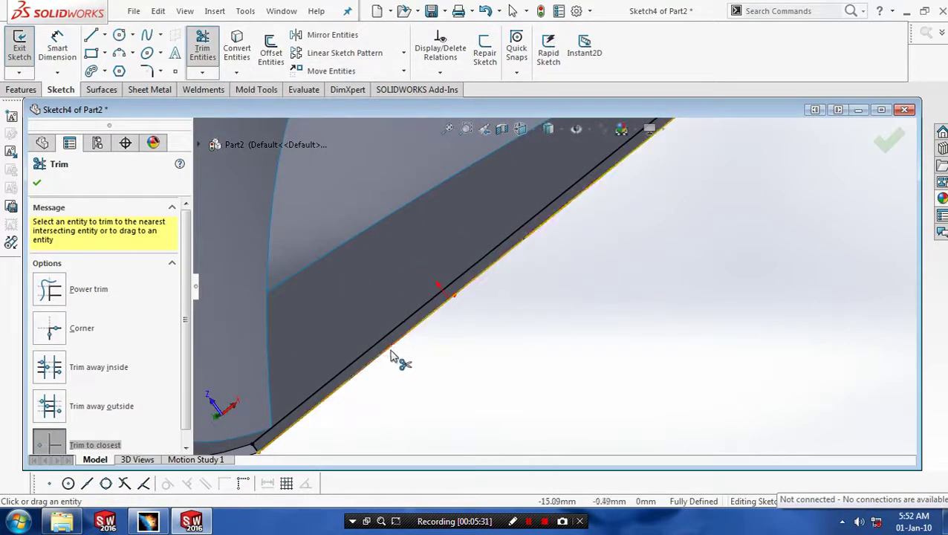
scroll(284, 426, "down", 3)
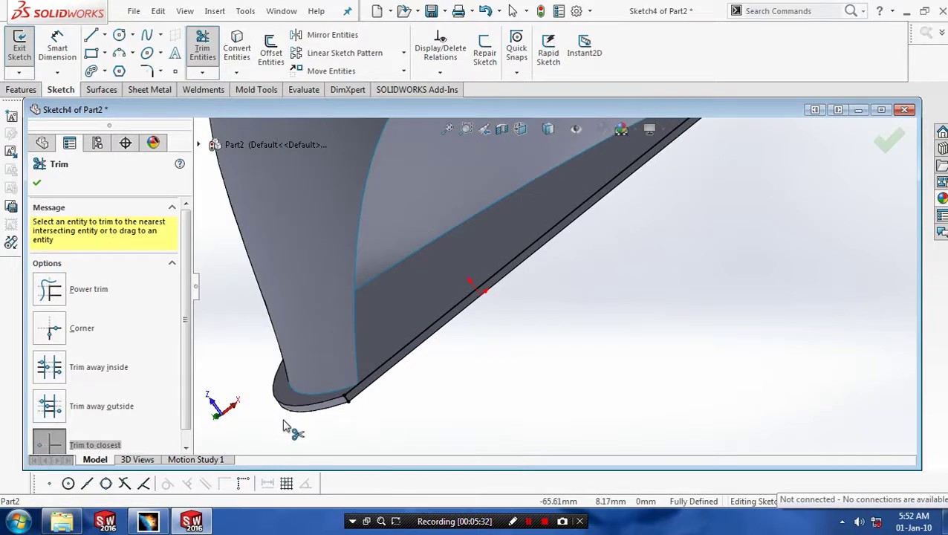
left_click(347, 398)
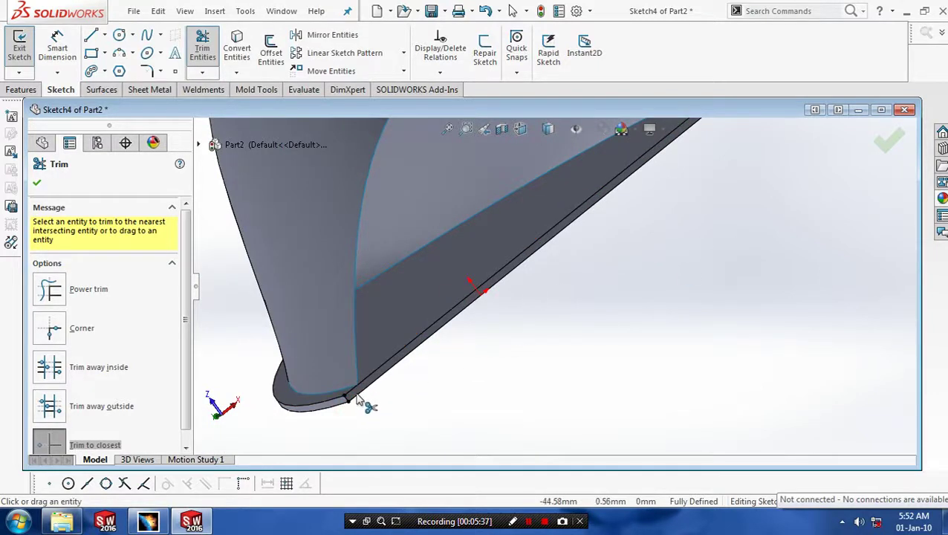
scroll(614, 248, "down", 3)
scroll(647, 214, "up", 5)
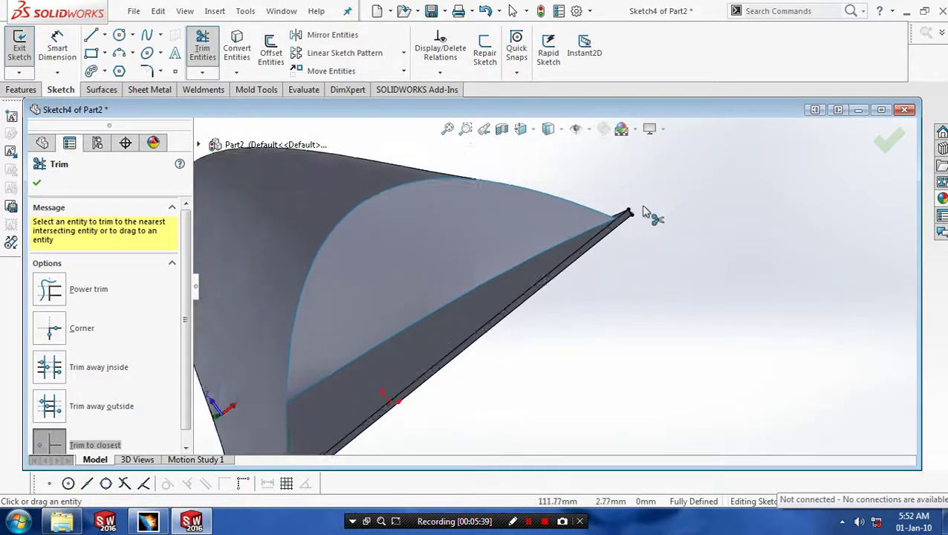
left_click(572, 234)
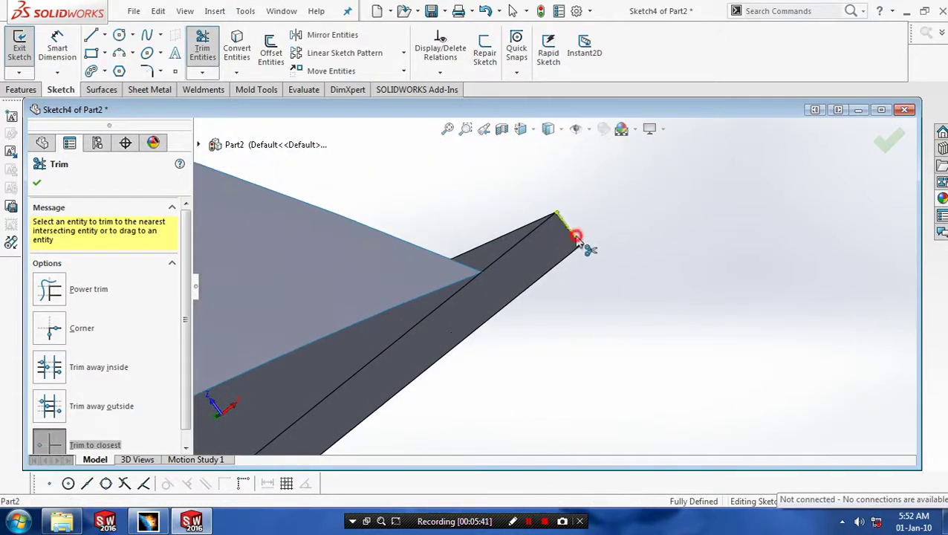
scroll(544, 325, "down", 2)
scroll(512, 371, "down", 3)
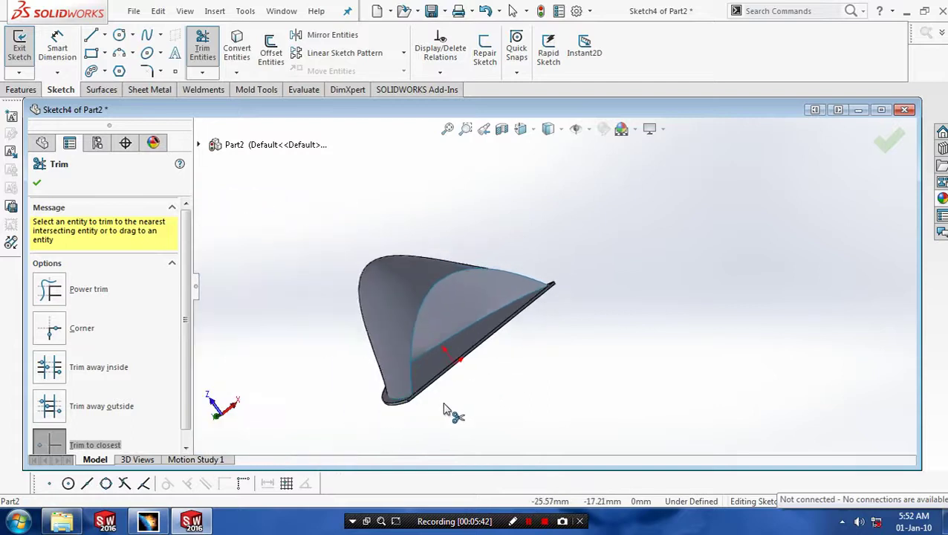
scroll(446, 409, "up", 4)
scroll(441, 350, "down", 1)
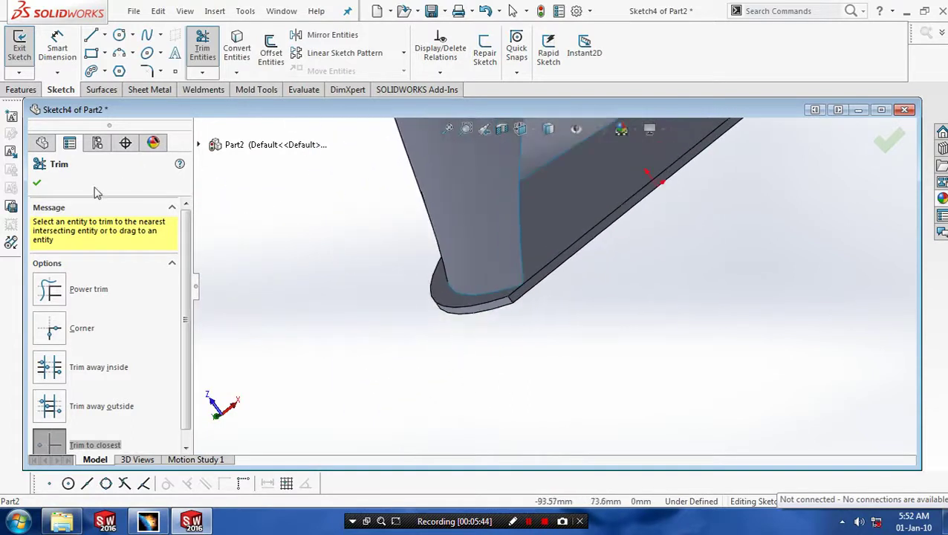
left_click(37, 182)
Draw a straight line along the base face from its one end corner to the opposite end corner.
left_click(104, 35)
left_click(111, 52)
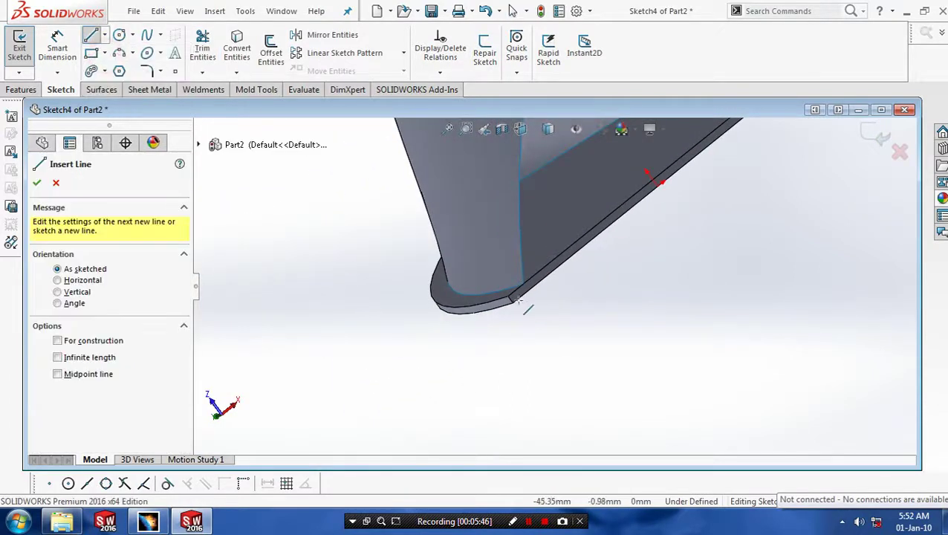
left_click(510, 300)
scroll(634, 250, "down", 5)
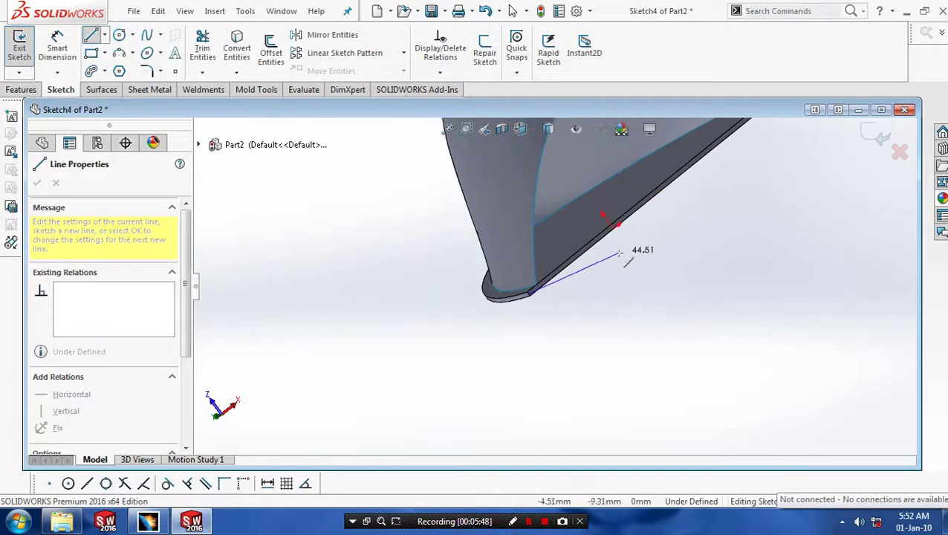
middle_click_drag(669, 217, 687, 227)
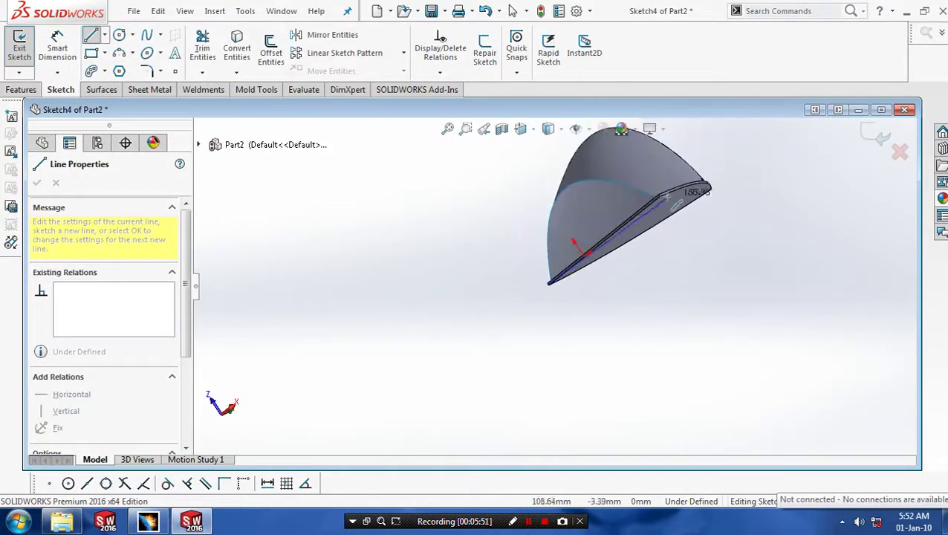
left_click(683, 206)
key("Escape")
middle_click_drag(616, 256, 717, 313)
scroll(659, 273, "up", 5)
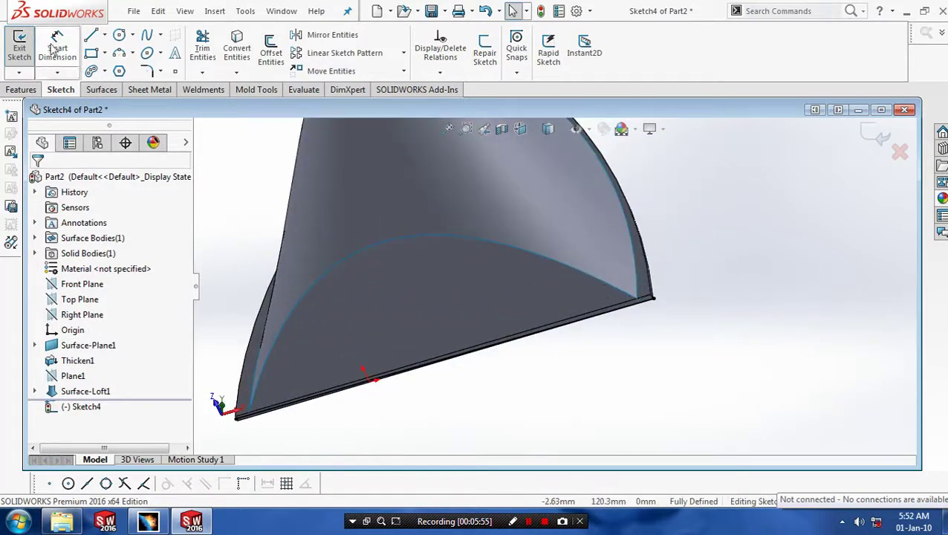
Close the base line sketch and extrude the line 29 mm outward from the base face as a surface.
left_click(19, 45)
left_click(102, 89)
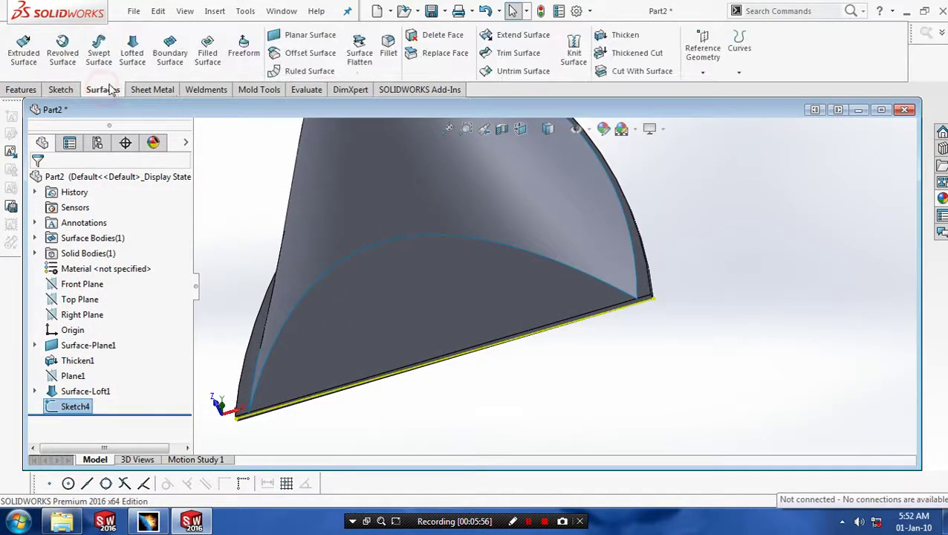
left_click(30, 65)
mouse_move(490, 351)
left_mouse_down()
mouse_move(486, 388)
mouse_move(492, 367)
left_mouse_up()
middle_click_drag(491, 368, 594, 318)
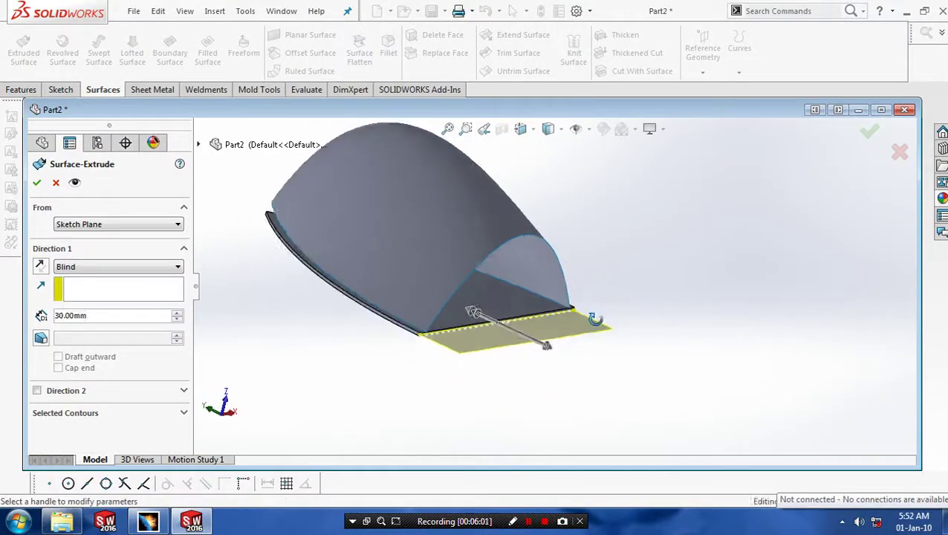
mouse_move(552, 355)
left_mouse_down()
mouse_move(554, 336)
mouse_move(546, 344)
left_mouse_up()
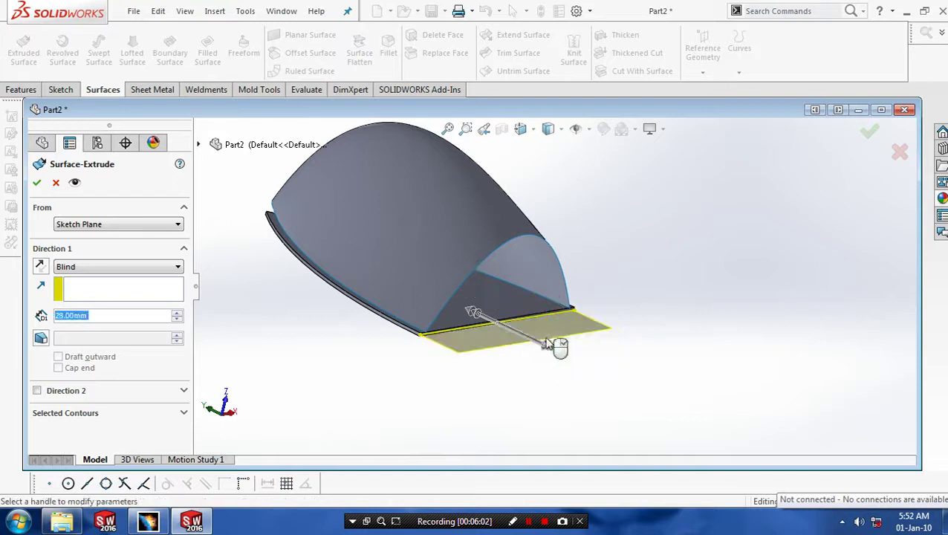
left_click(36, 184)
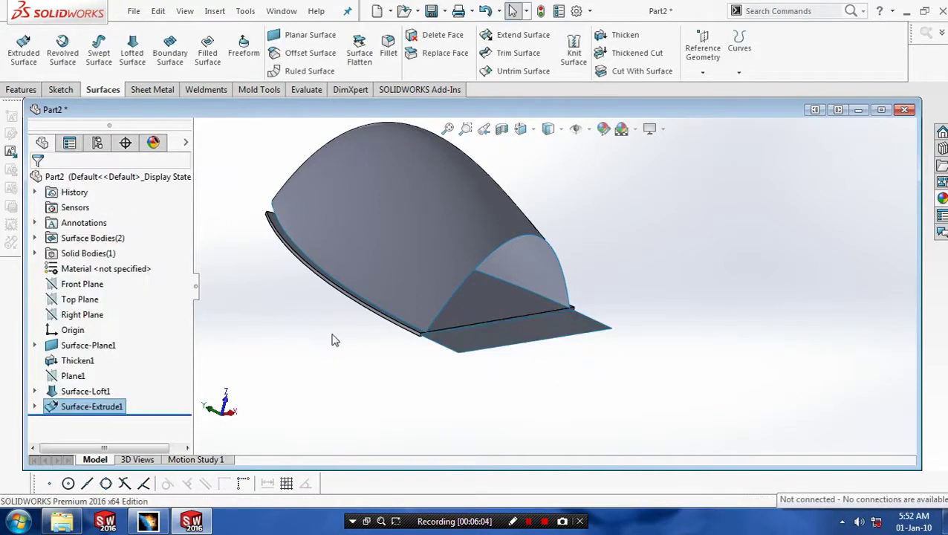
Create a lofted surface between the dome's arched open end edge and the outer edge of the extruded flat surface.
middle_click_drag(347, 339, 323, 235)
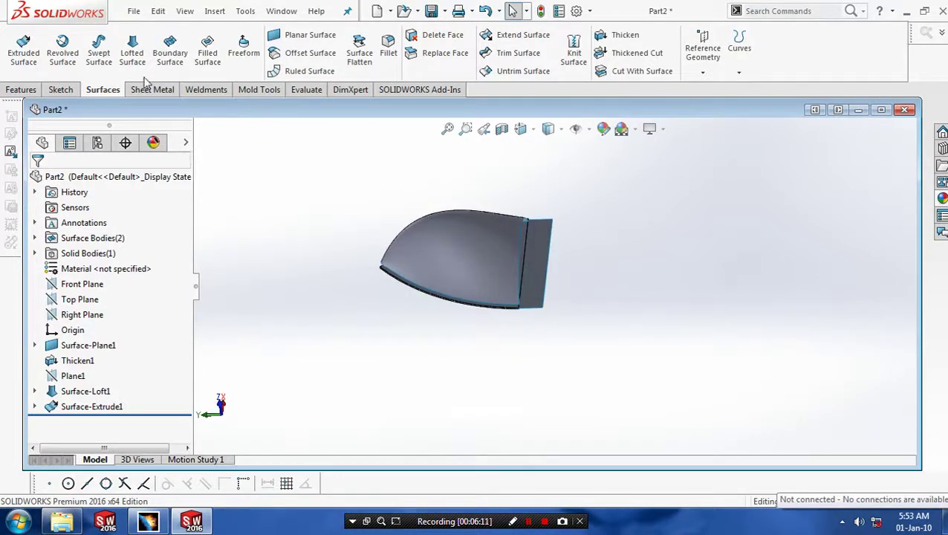
left_click(132, 48)
middle_click_drag(635, 278, 554, 298)
left_click(491, 226)
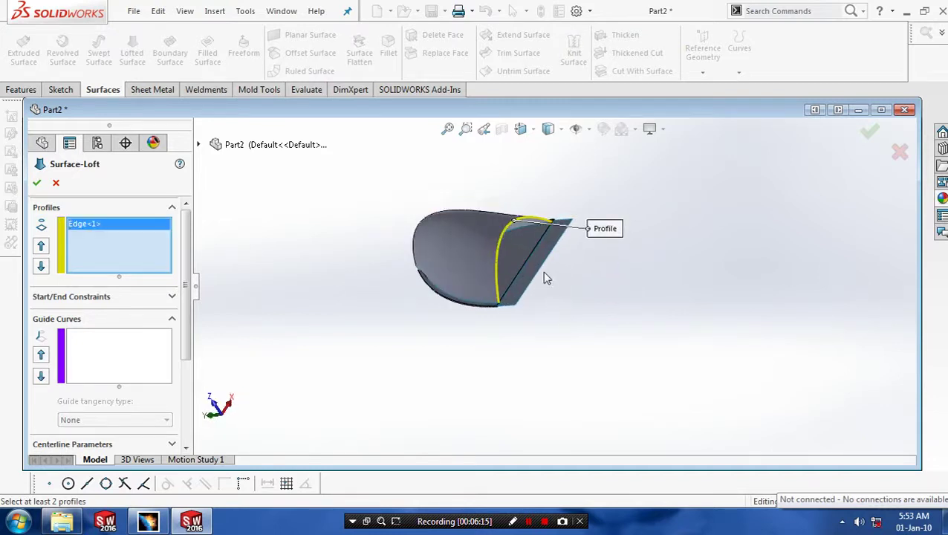
left_click(540, 273)
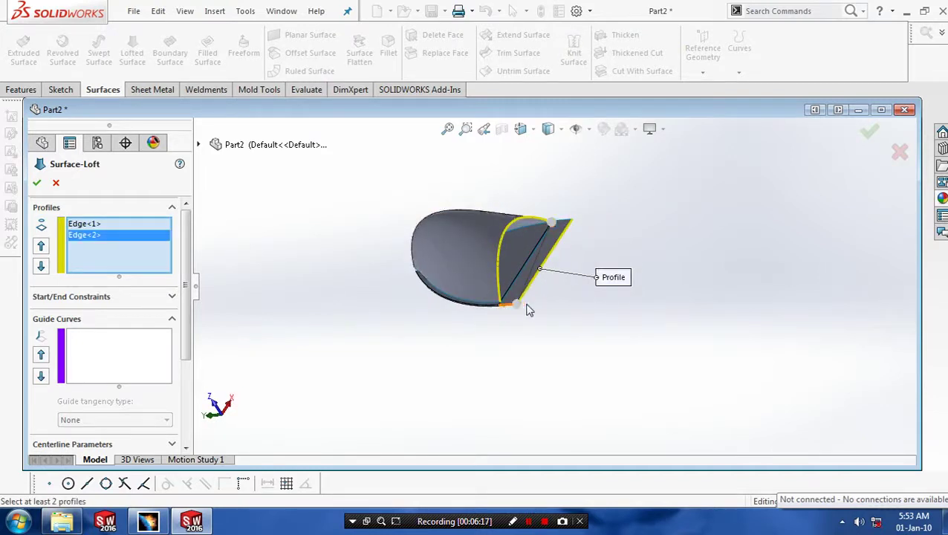
middle_click_drag(533, 310, 269, 228)
left_click(36, 184)
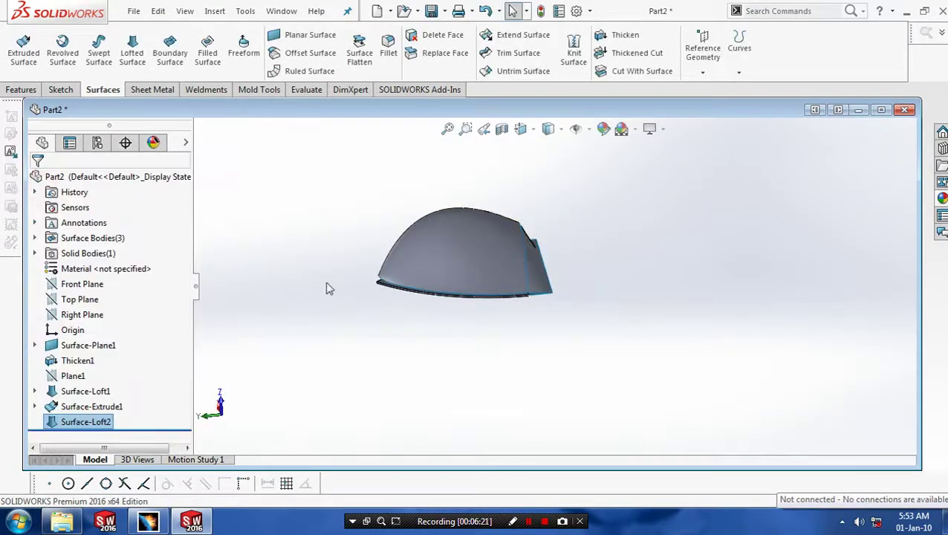
On the thickened part's inner face, sketch a line from the dome opening's corner to the pointed tip and a second line about 12 mm long.
middle_click_drag(326, 288, 428, 297)
scroll(383, 270, "down", 6)
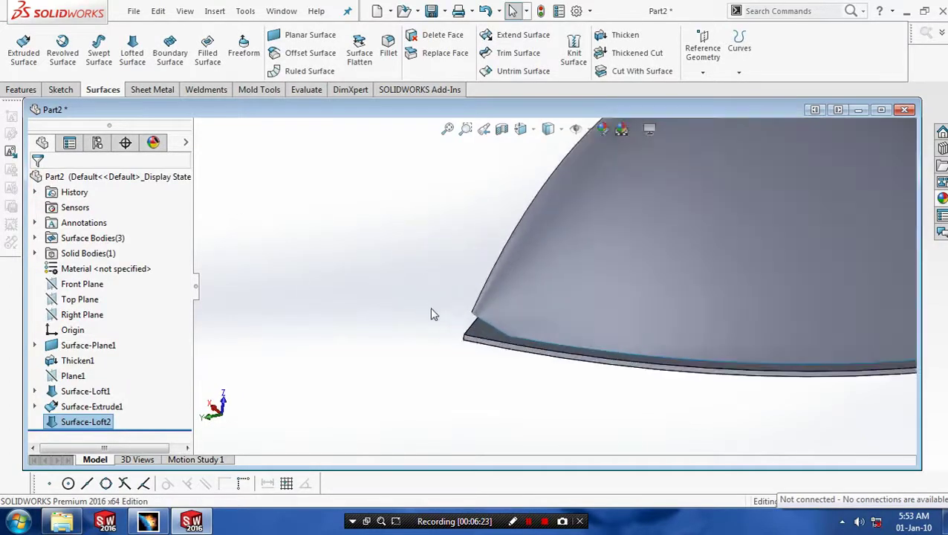
scroll(466, 350, "down", 4)
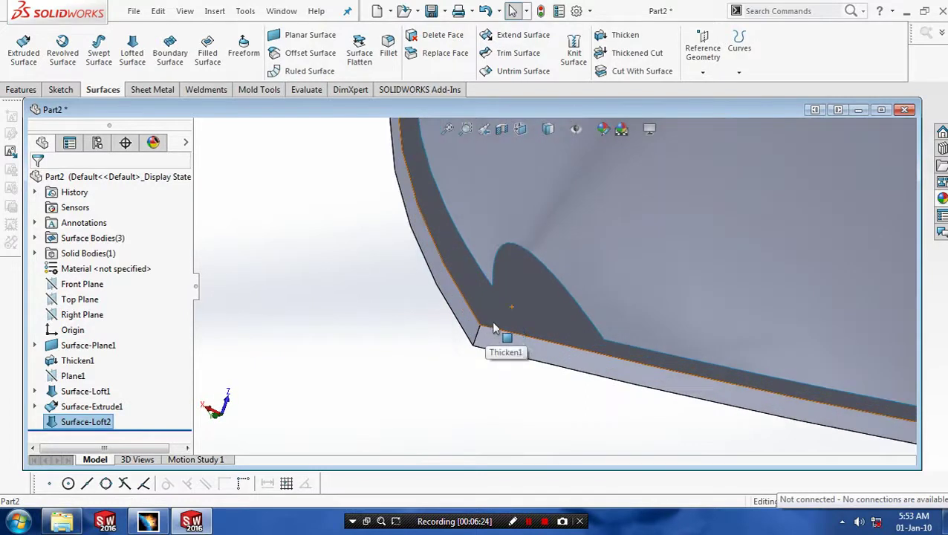
left_click(503, 316)
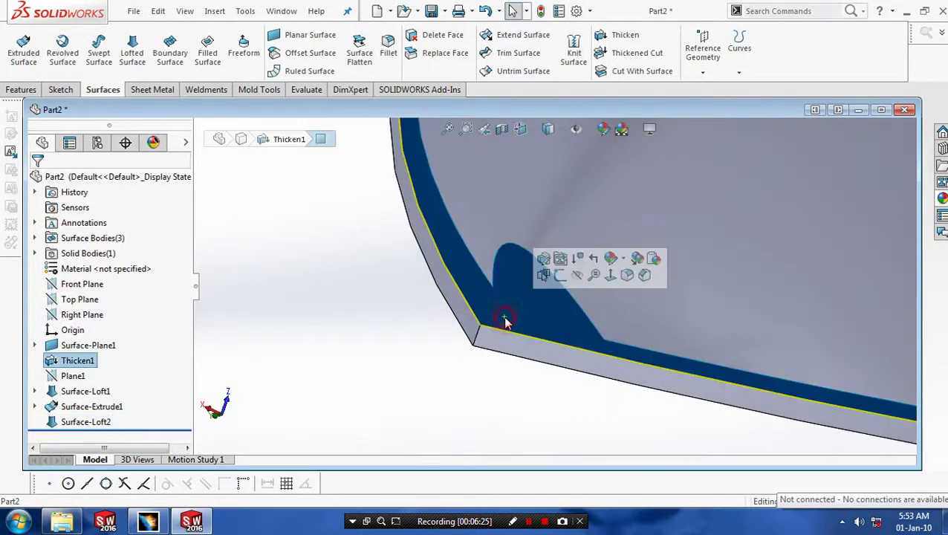
left_click(61, 89)
left_click(104, 35)
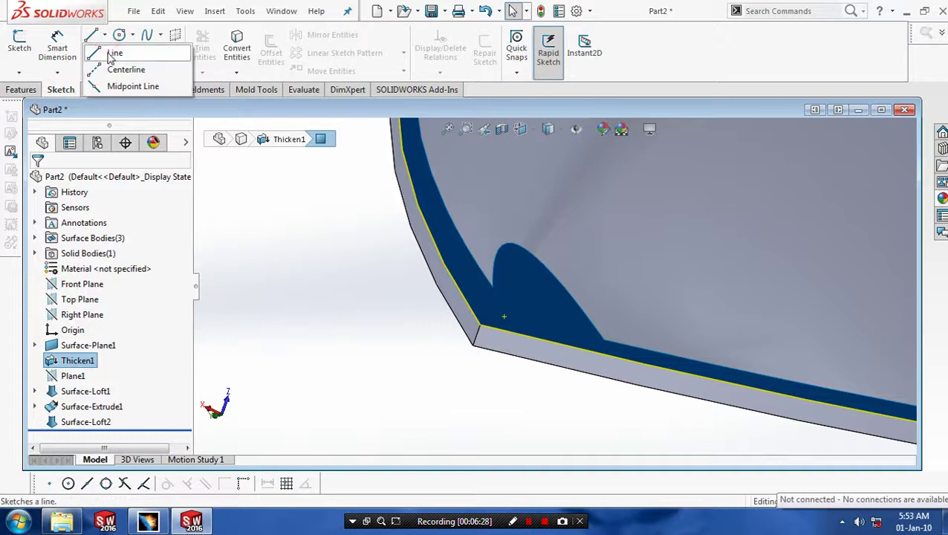
left_click(111, 55)
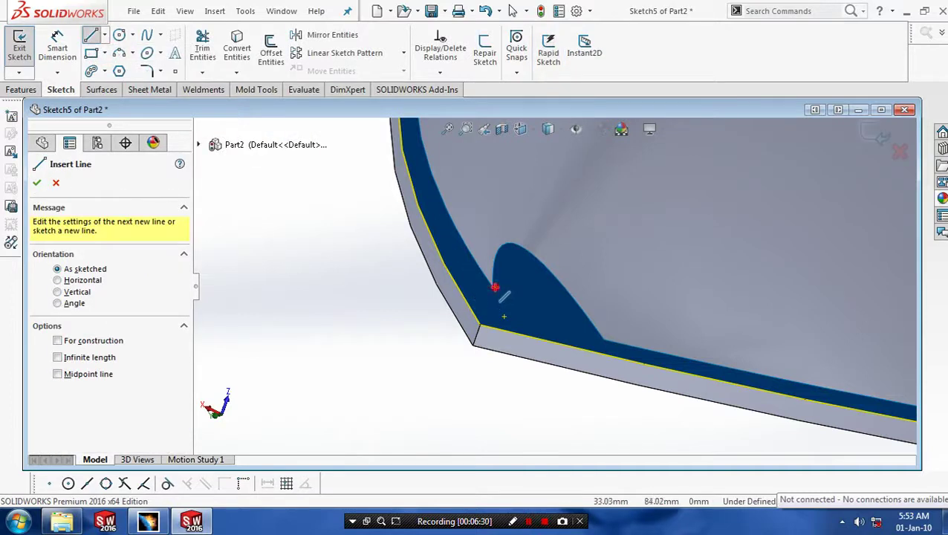
left_click(495, 287)
left_click(480, 325)
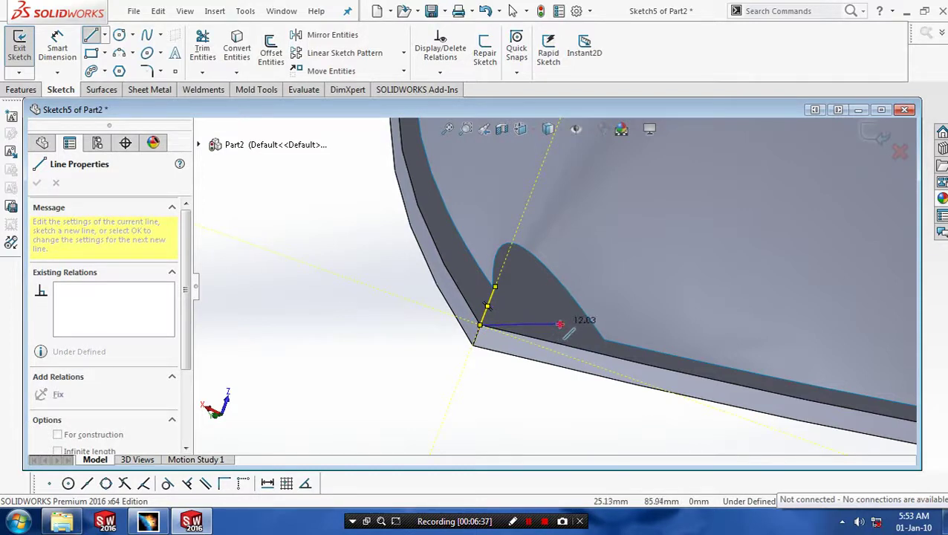
left_click(559, 324)
key("Escape")
mouse_move(620, 307)
middle_mouse_down()
mouse_move(586, 315)
mouse_move(577, 329)
mouse_move(524, 325)
mouse_move(384, 286)
middle_mouse_up()
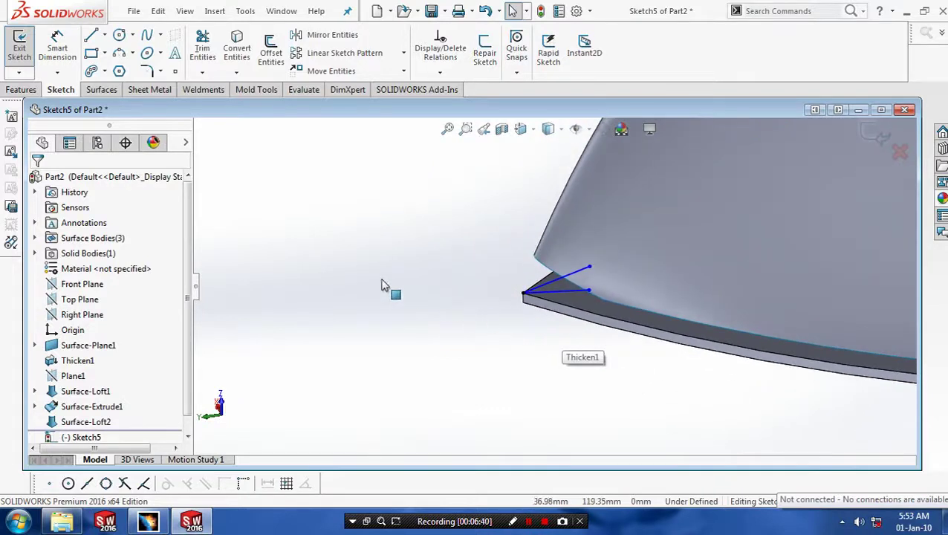
left_click(20, 46)
left_click(102, 89)
left_click(100, 59)
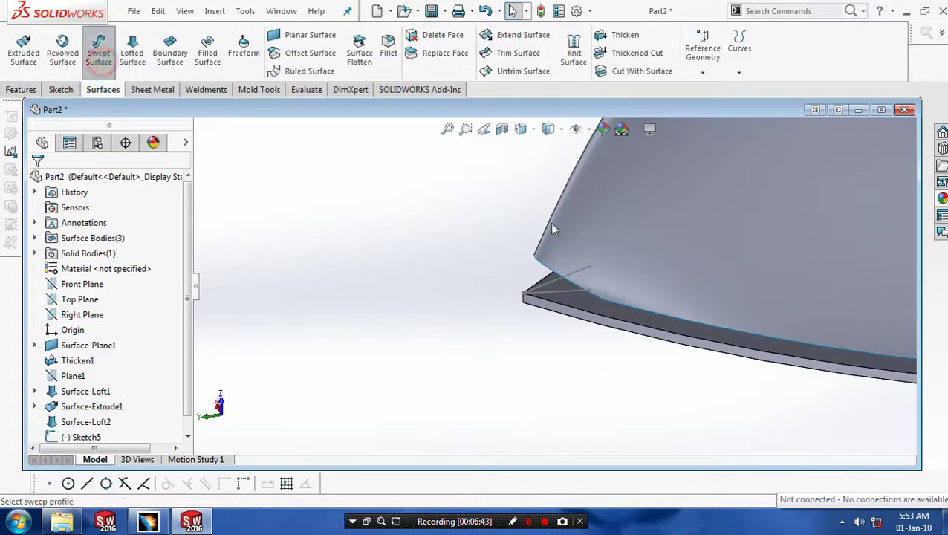
left_click(571, 289)
middle_click_drag(497, 279, 562, 271)
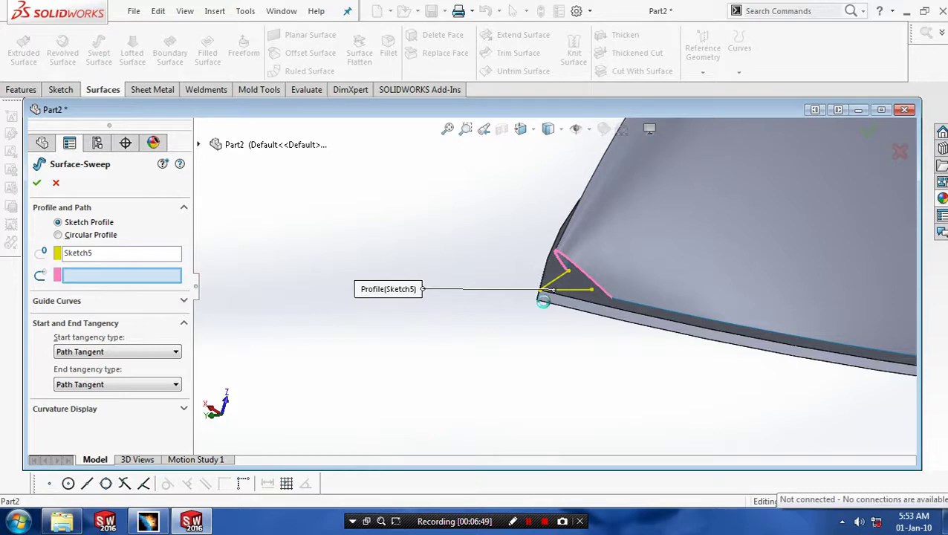
left_click(576, 308)
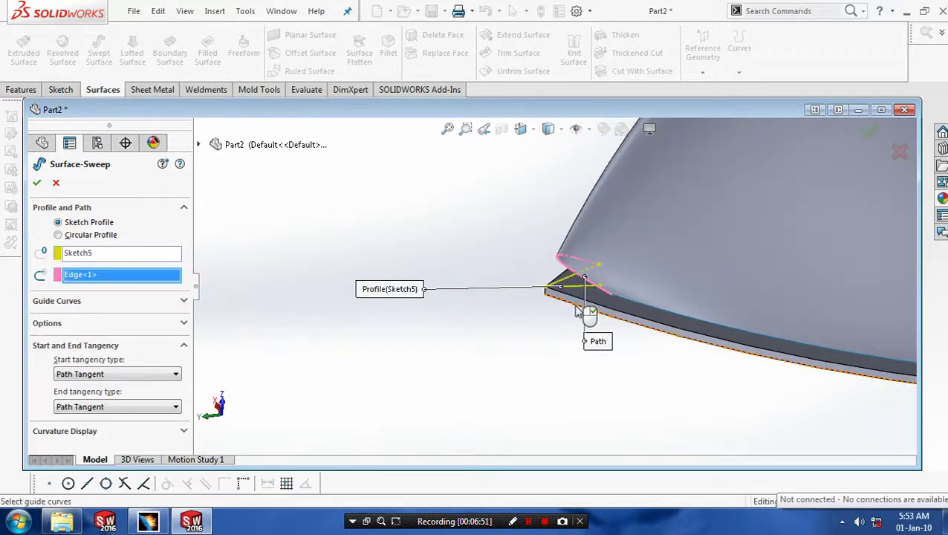
scroll(553, 316, "up", 3)
middle_click_drag(554, 339, 742, 342)
scroll(706, 340, "up", 4)
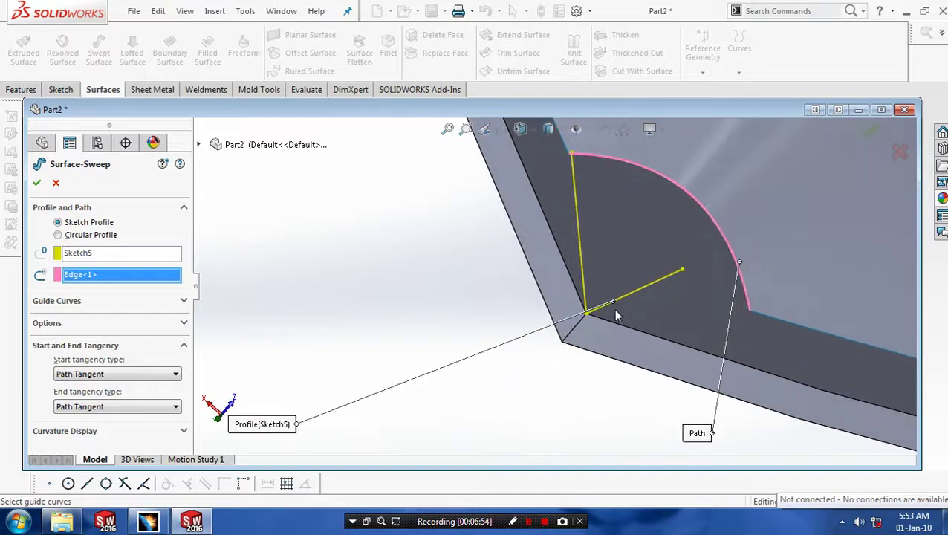
left_click(661, 284)
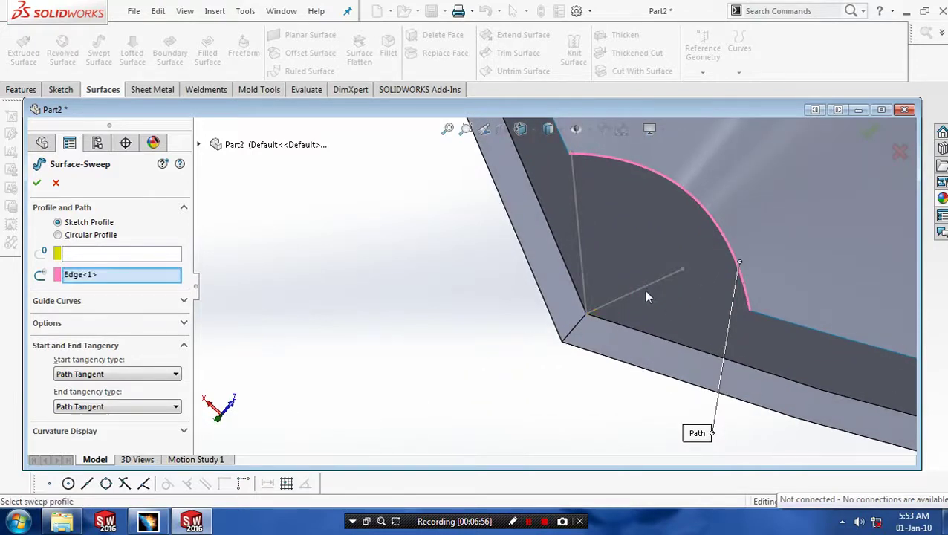
left_click(55, 183)
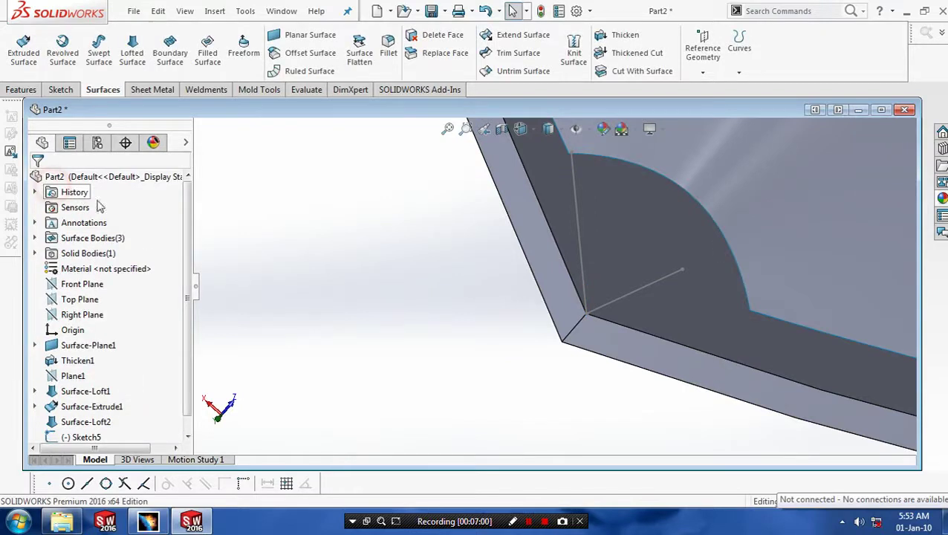
Create a lofted surface between the two-line tip sketch and the dome's small arched opening edge, repositioning the loft connectors.
left_click(132, 50)
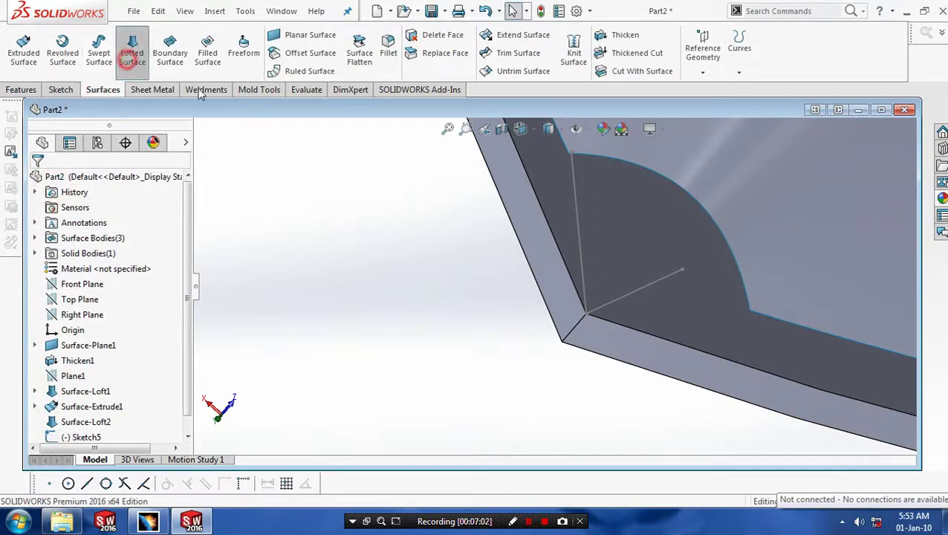
left_click(583, 265)
left_click(705, 205)
middle_click_drag(704, 205, 676, 317)
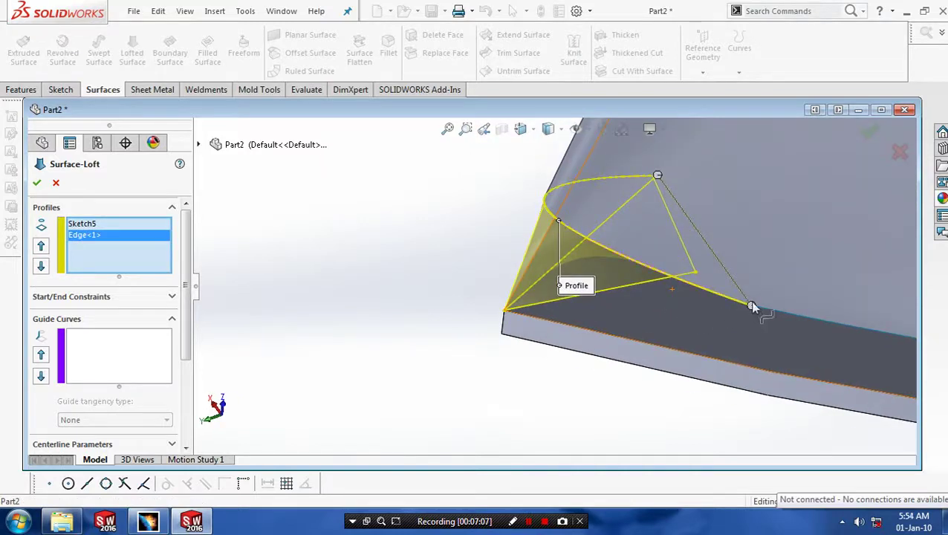
left_click_drag(753, 307, 571, 307)
middle_click_drag(572, 332, 594, 268)
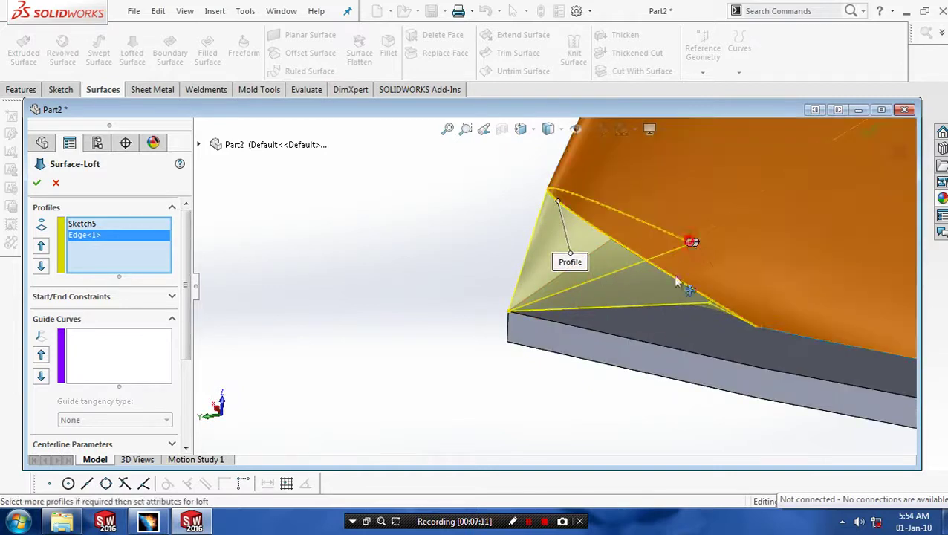
left_click_drag(676, 280, 706, 320)
key("f")
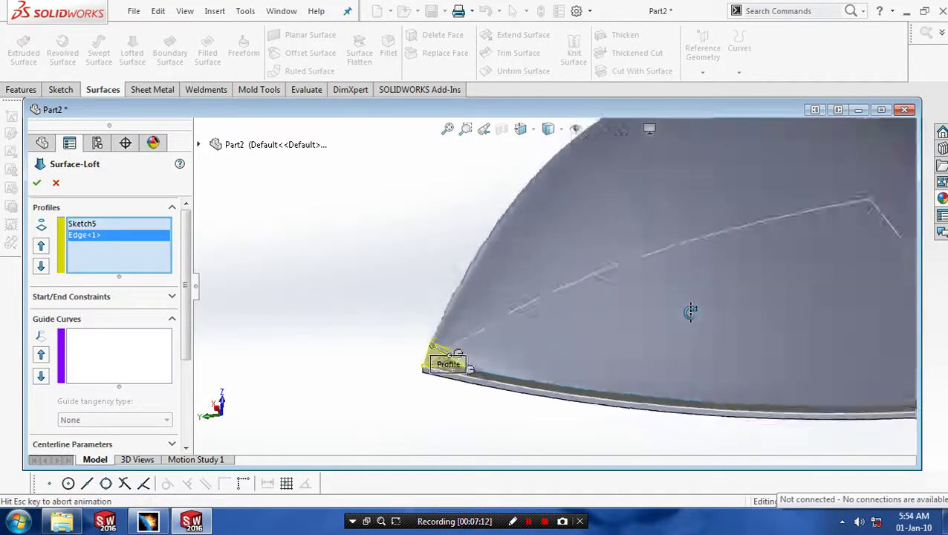
left_click(37, 184)
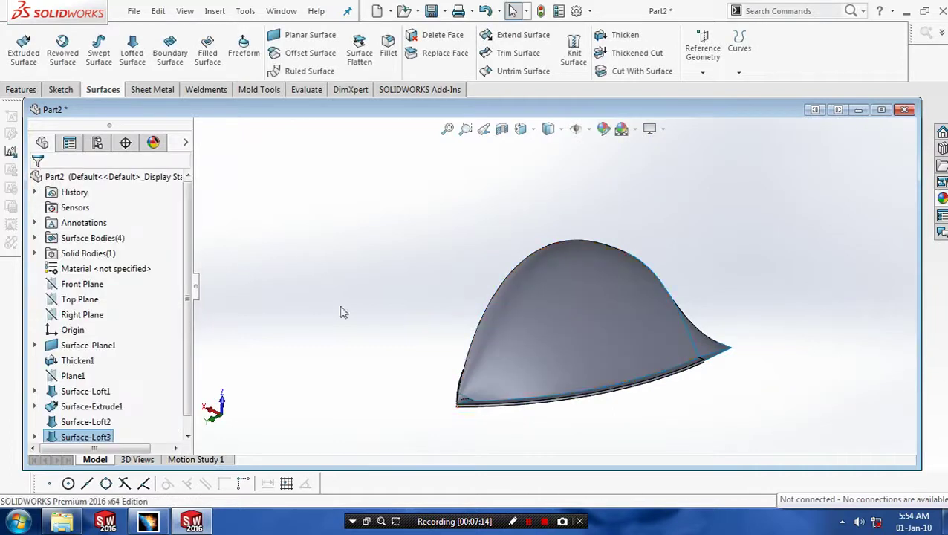
scroll(603, 420, "down", 4)
scroll(485, 383, "up", 3)
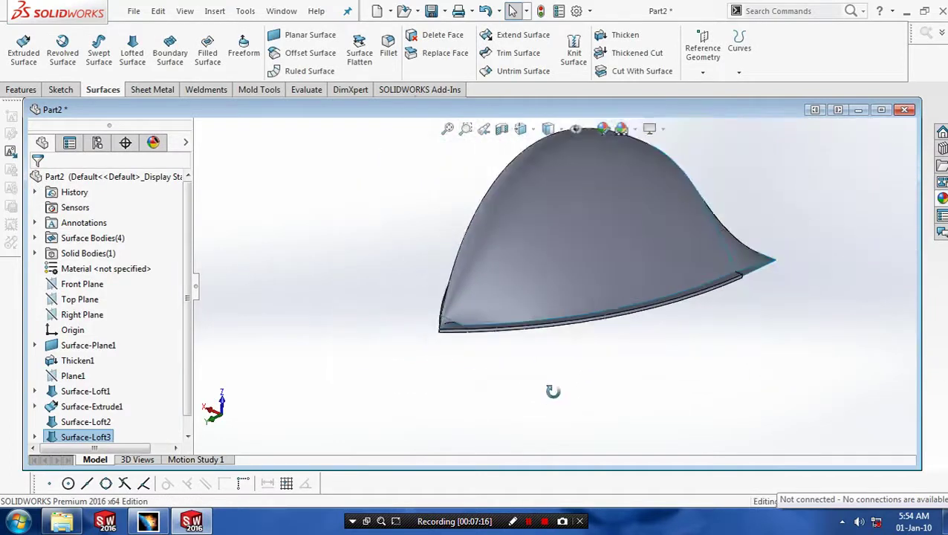
middle_click_drag(553, 391, 532, 422)
middle_click_drag(675, 222, 505, 365)
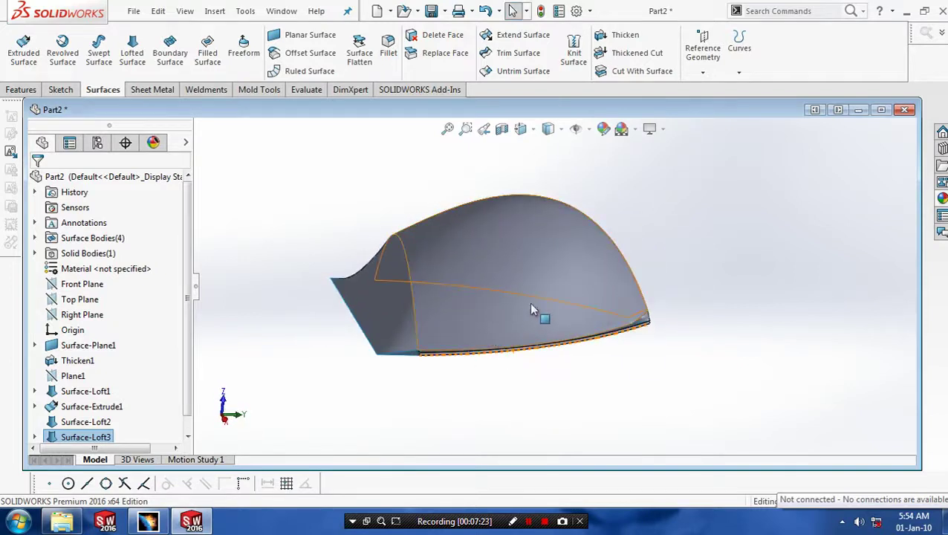
In the Right Plane view, sketch a narrow tilted ellipse with a major radius of about 102 mm on Plane1 over the dome.
right_click(83, 315)
left_click(149, 255)
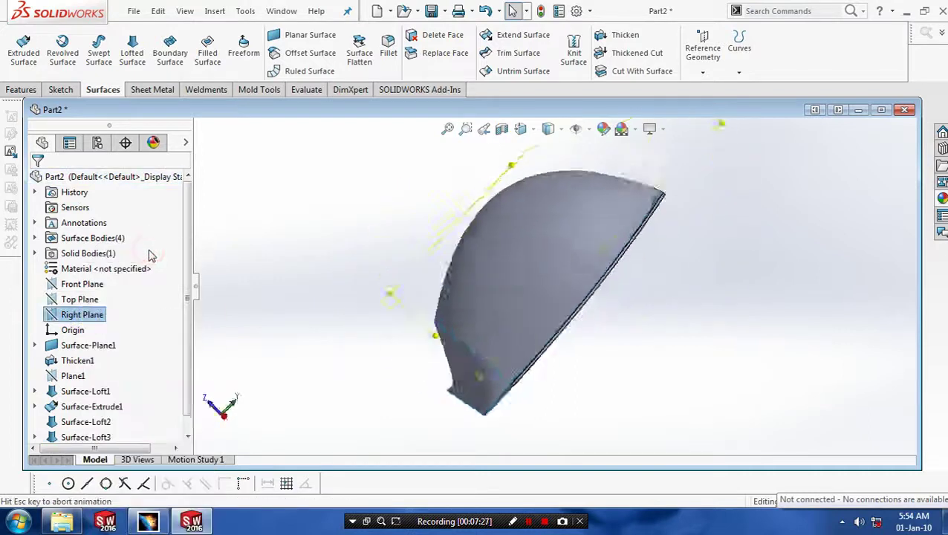
left_click(61, 89)
left_click(160, 38)
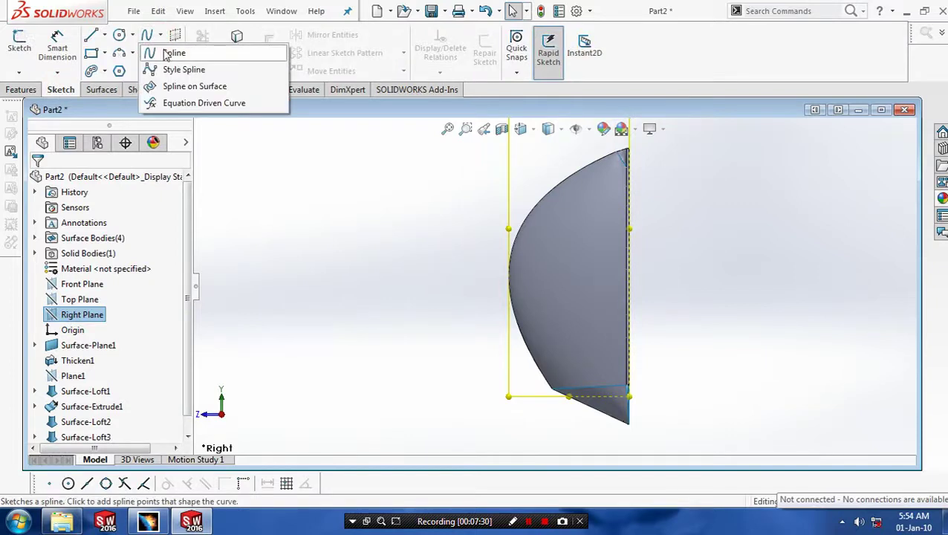
left_click(214, 178)
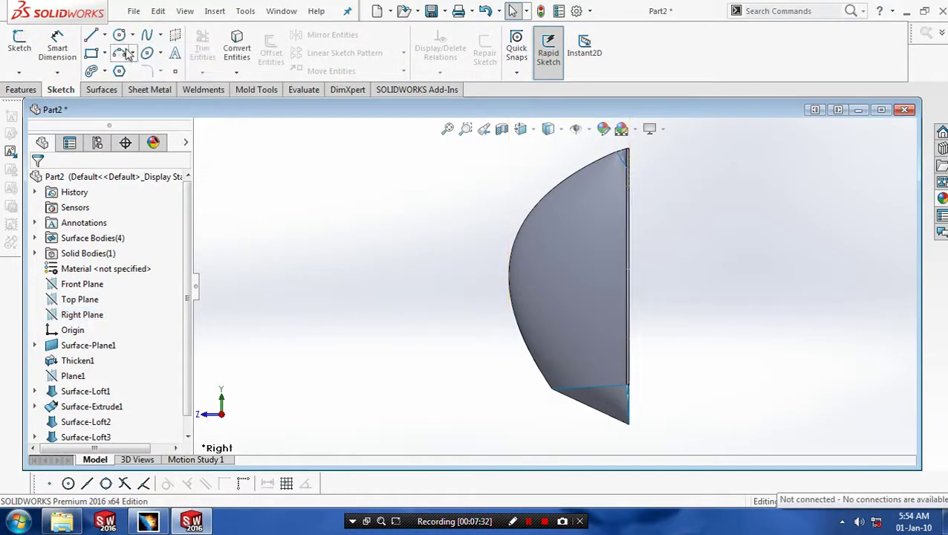
left_click(164, 57)
left_click(148, 70)
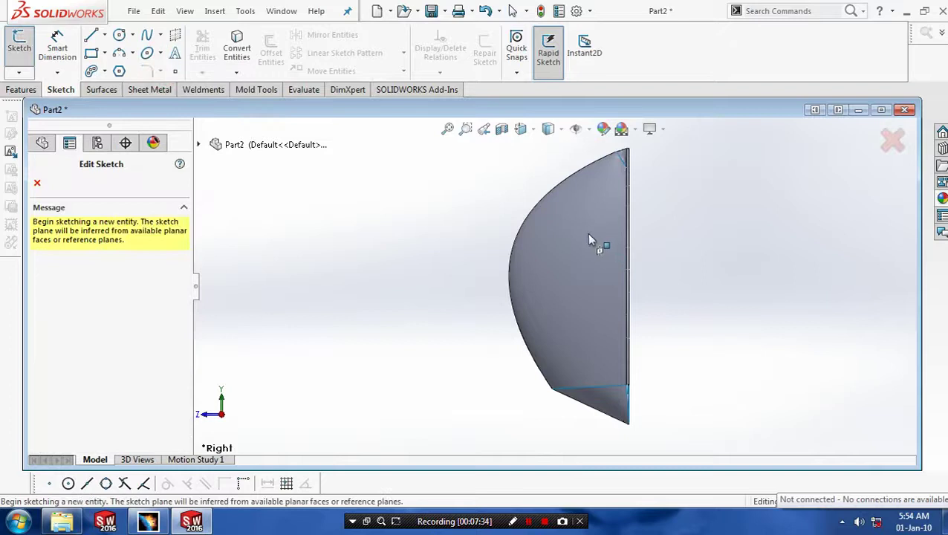
left_click(196, 146)
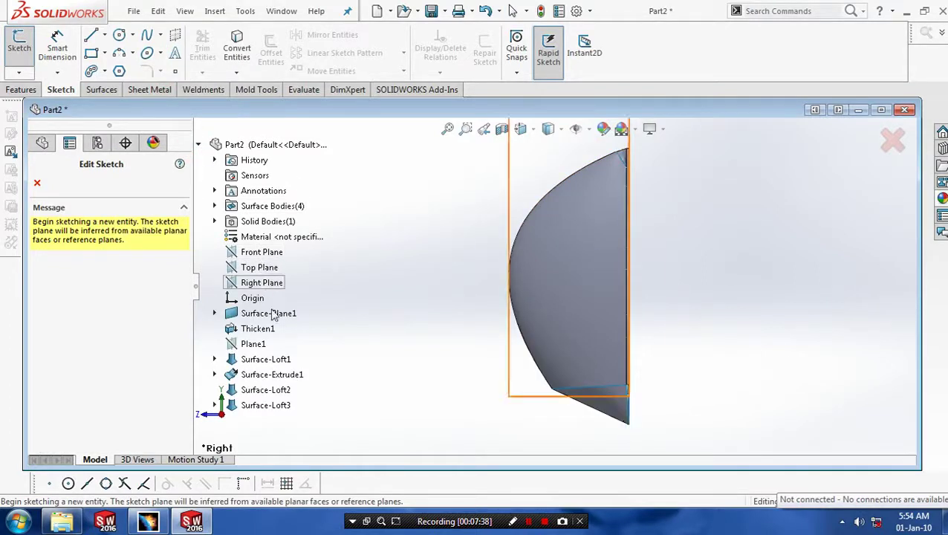
left_click(253, 344)
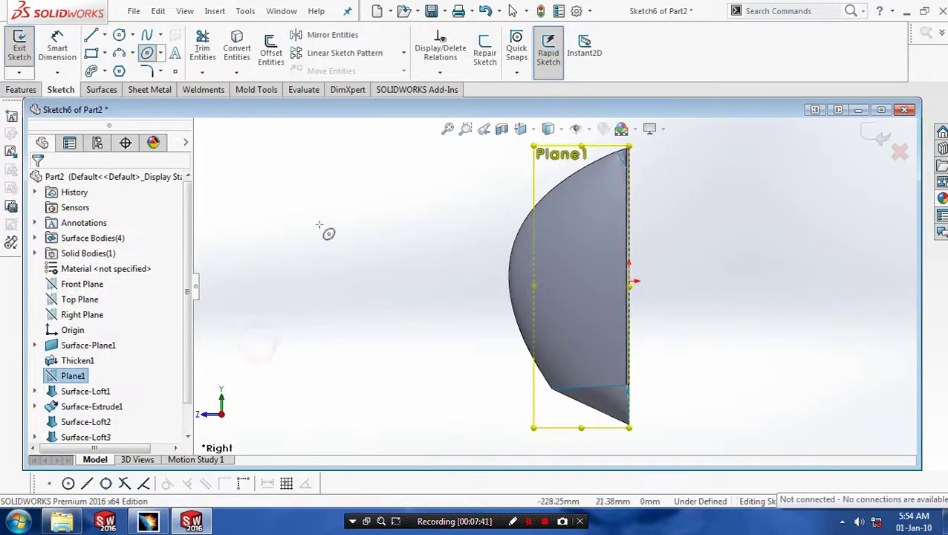
left_click(595, 221)
left_click(563, 344)
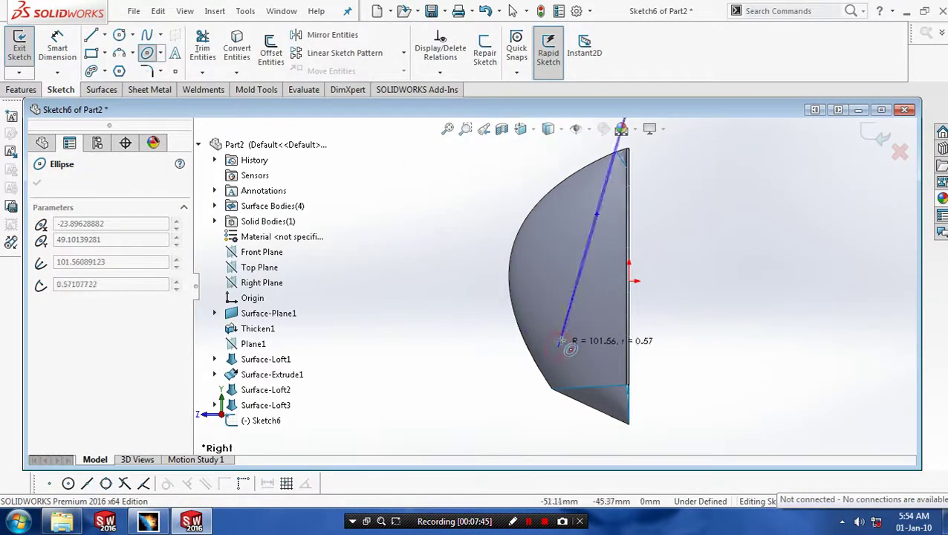
left_click(559, 331)
Shorten and widen the ellipse and move its centre so that it sits fully inside the dome's side outline.
scroll(603, 199, "up", 3)
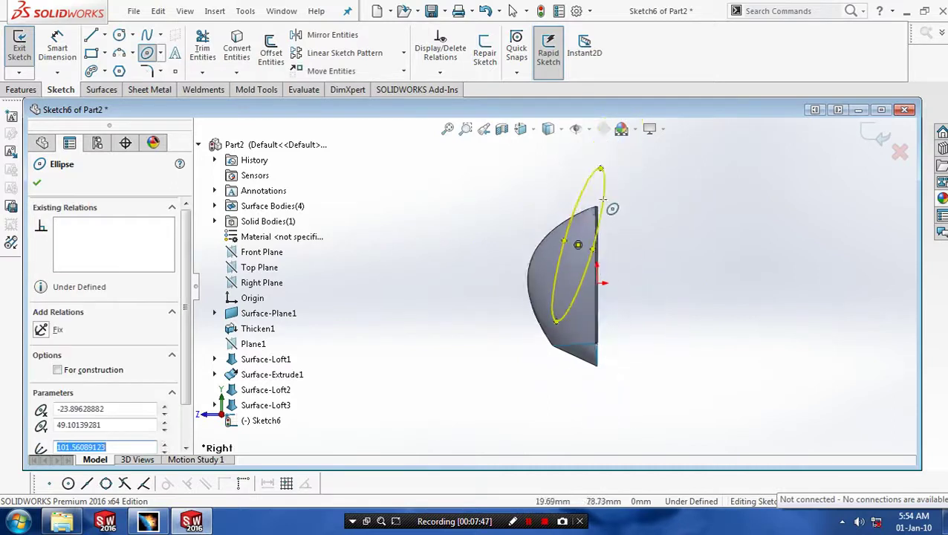
left_click(605, 170)
left_click(601, 168)
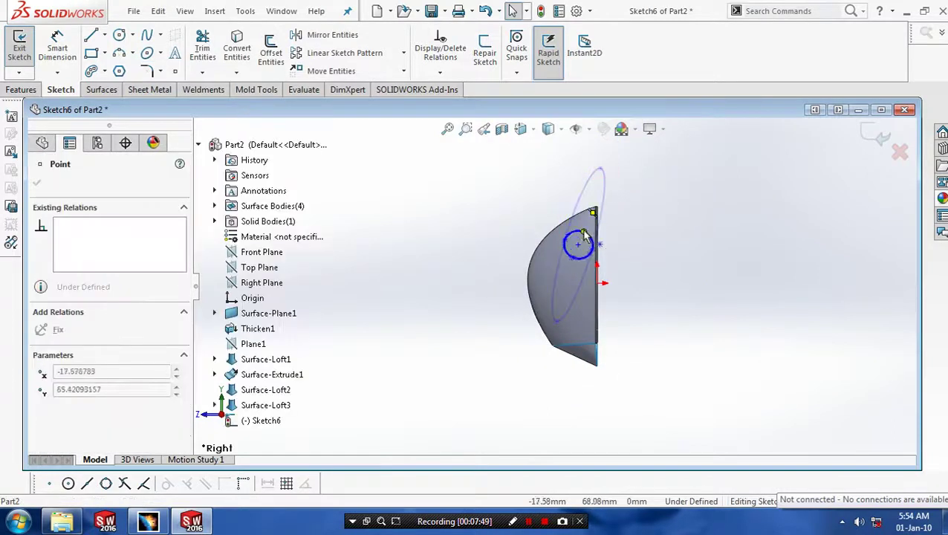
mouse_move(577, 239)
left_mouse_down()
mouse_move(569, 277)
mouse_move(582, 232)
left_mouse_up()
left_click(568, 276)
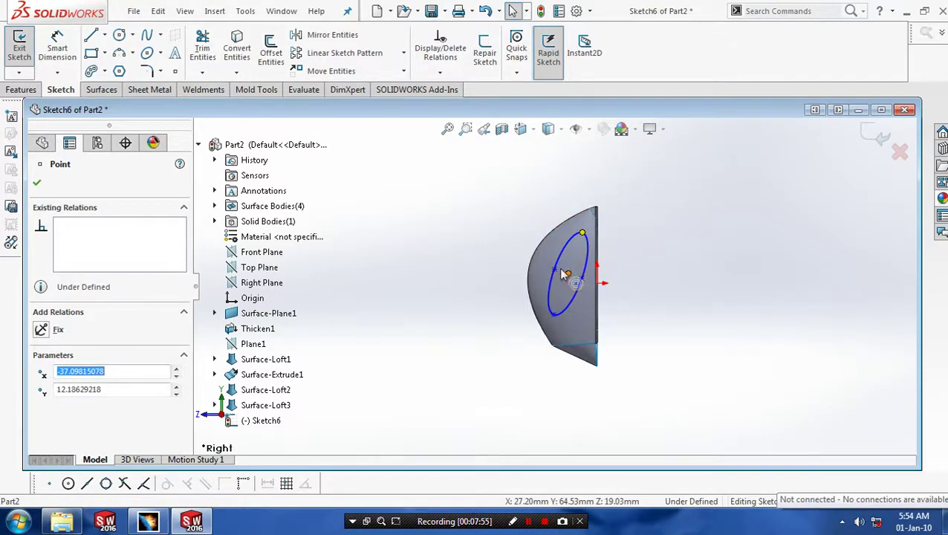
left_click(558, 270)
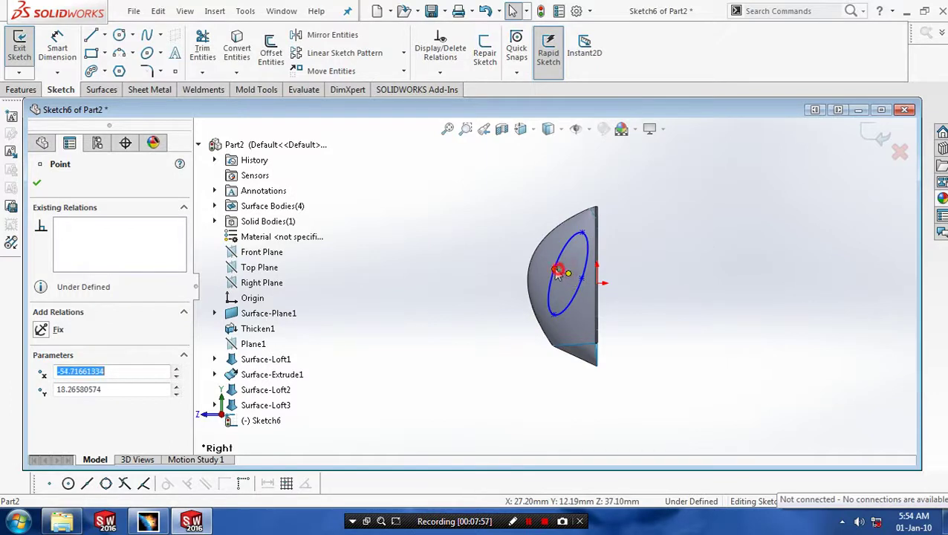
left_click(39, 184)
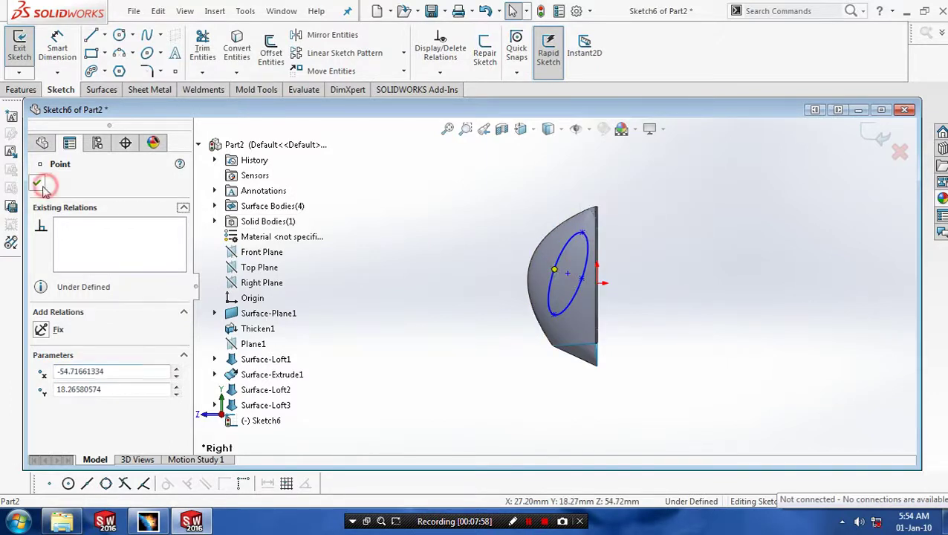
Close the ellipse sketch and extrude it as a surface 246 mm with the Mid Plane end condition.
middle_click_drag(508, 258, 632, 268)
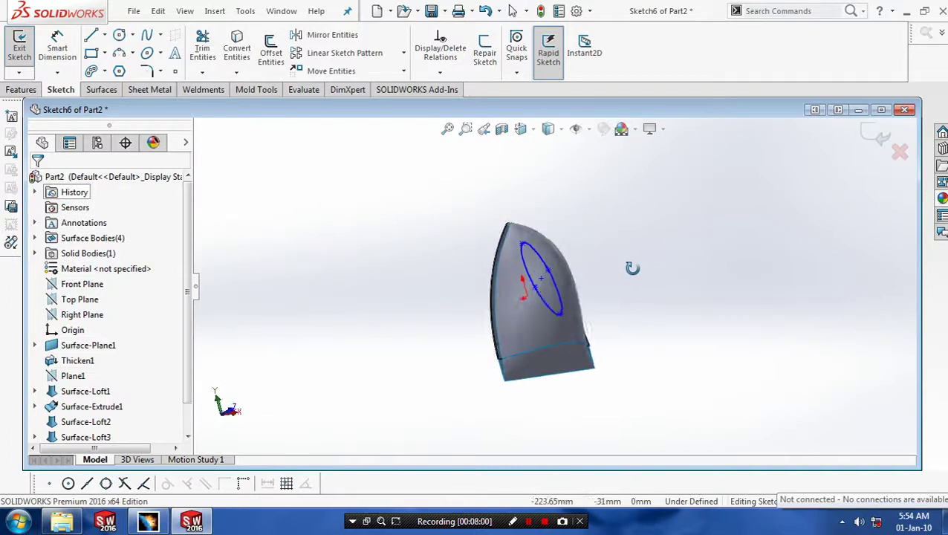
left_click(19, 45)
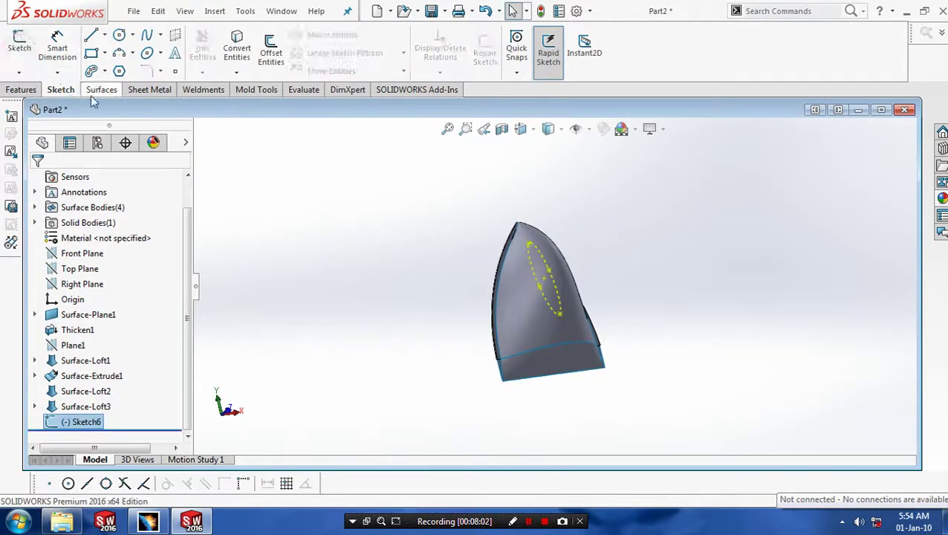
left_click(101, 90)
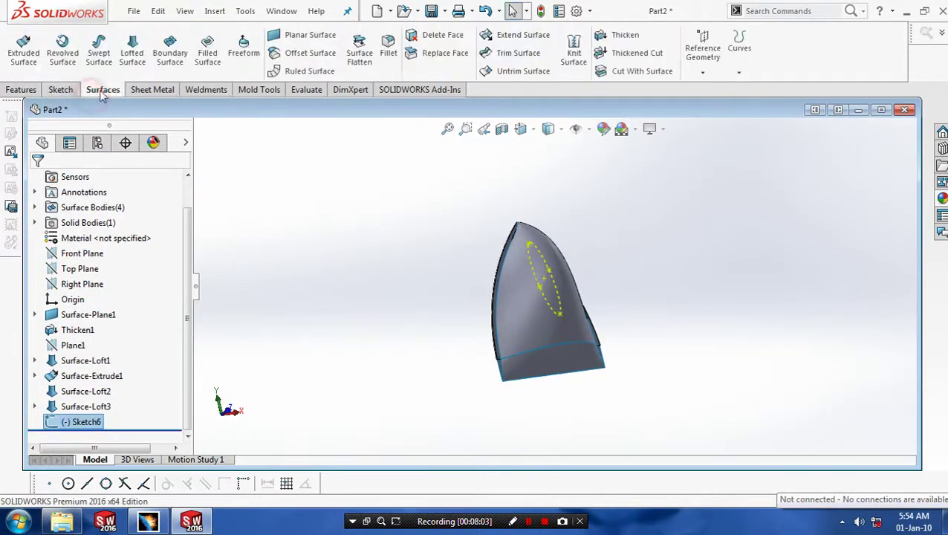
left_click(23, 46)
left_click(178, 268)
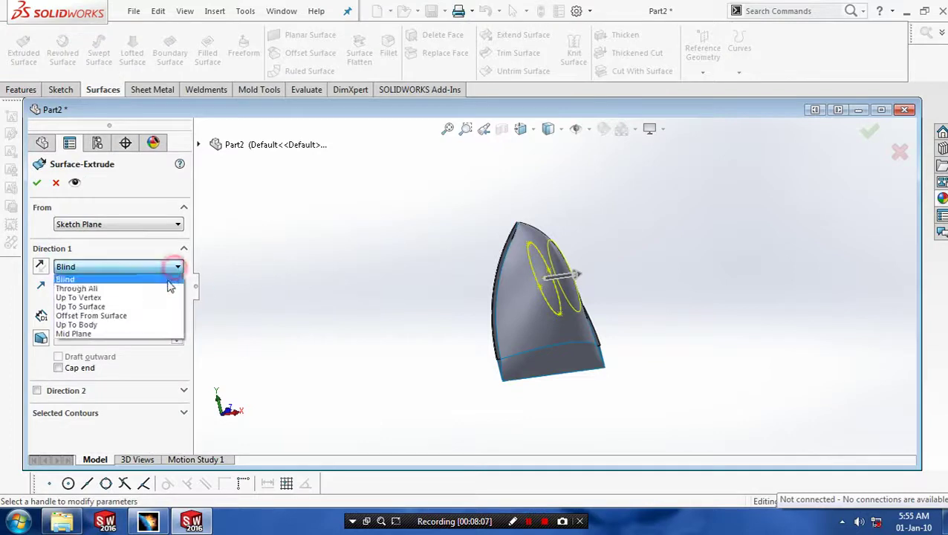
left_click(149, 333)
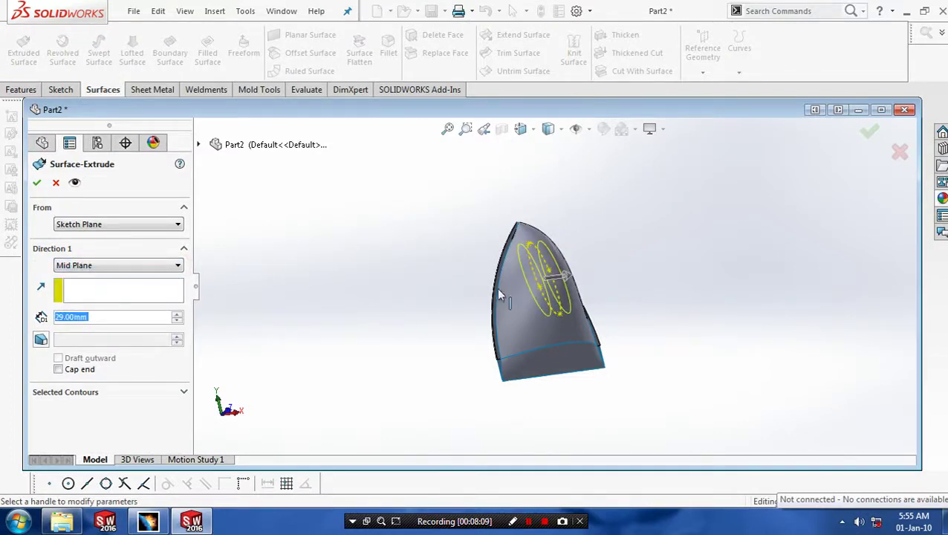
left_click_drag(549, 280, 639, 266)
left_click(37, 183)
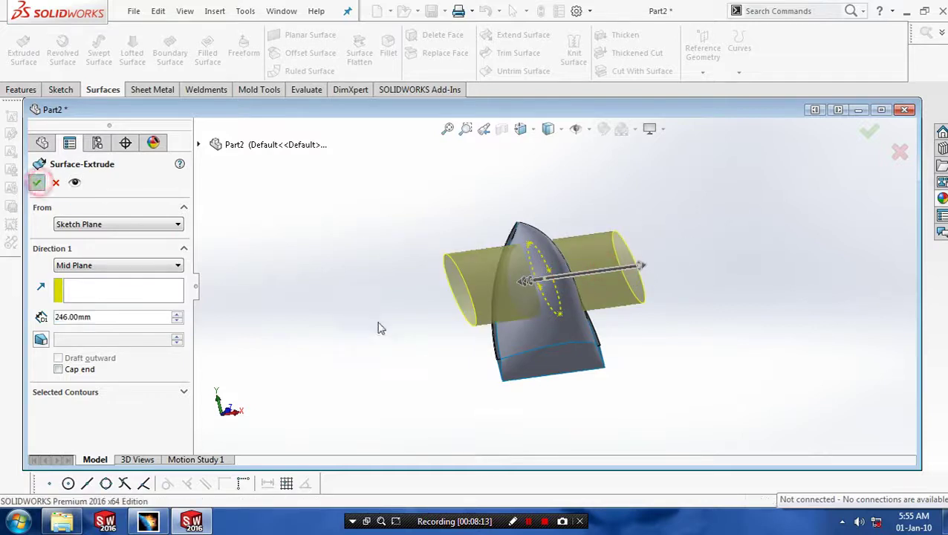
Start a mutual surface trim between the lofted dome surface and the extruded elliptical tube, removing the selected pieces.
middle_click_drag(416, 334, 405, 366)
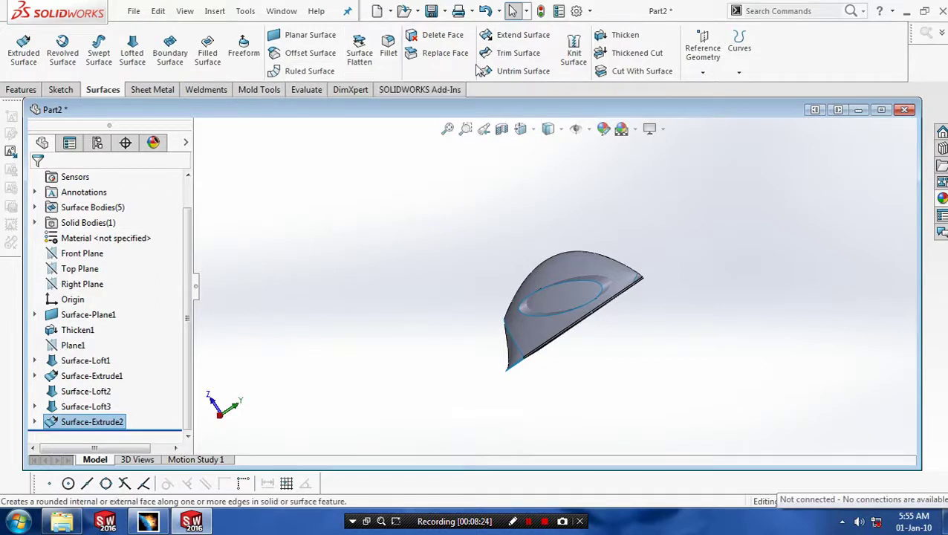
left_click(528, 54)
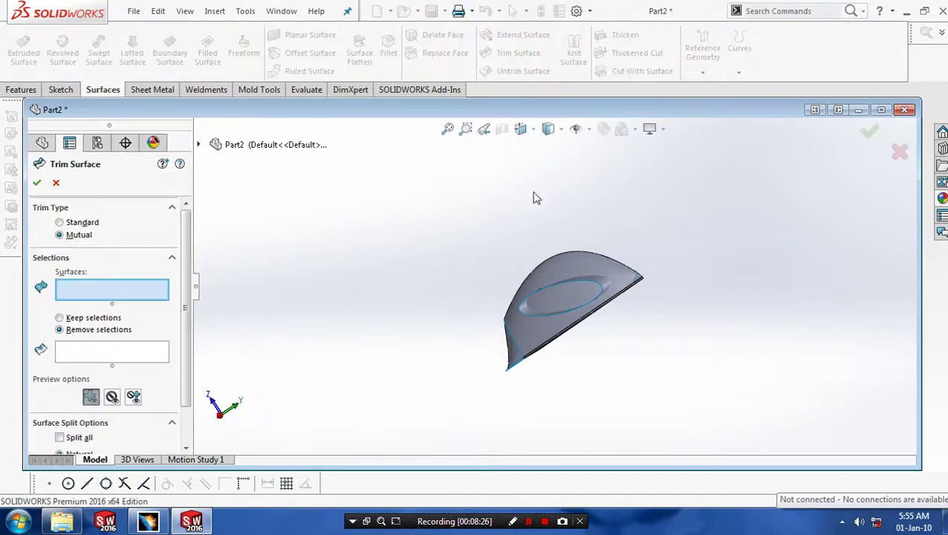
scroll(554, 268, "down", 1)
left_click(566, 274)
middle_click_drag(582, 314, 598, 348)
left_click(594, 346)
left_click(93, 362)
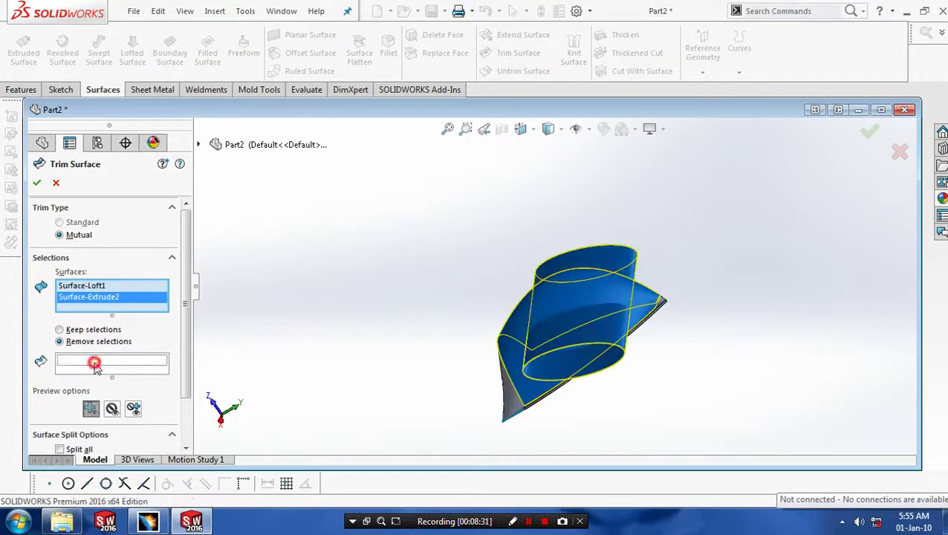
Trim away both tube ends outside the dome and the two dome patches inside the ellipse, keeping the rest of the dome.
left_click(607, 329)
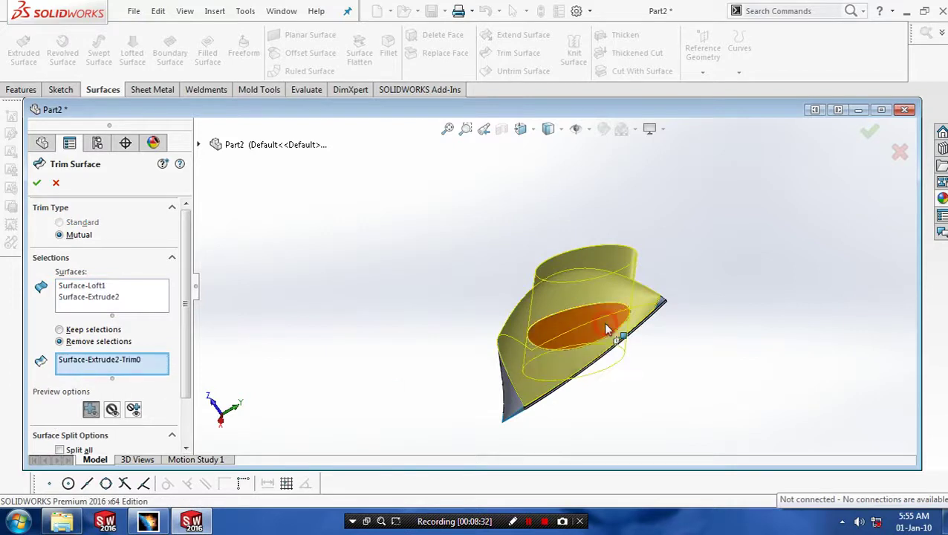
left_click(623, 271)
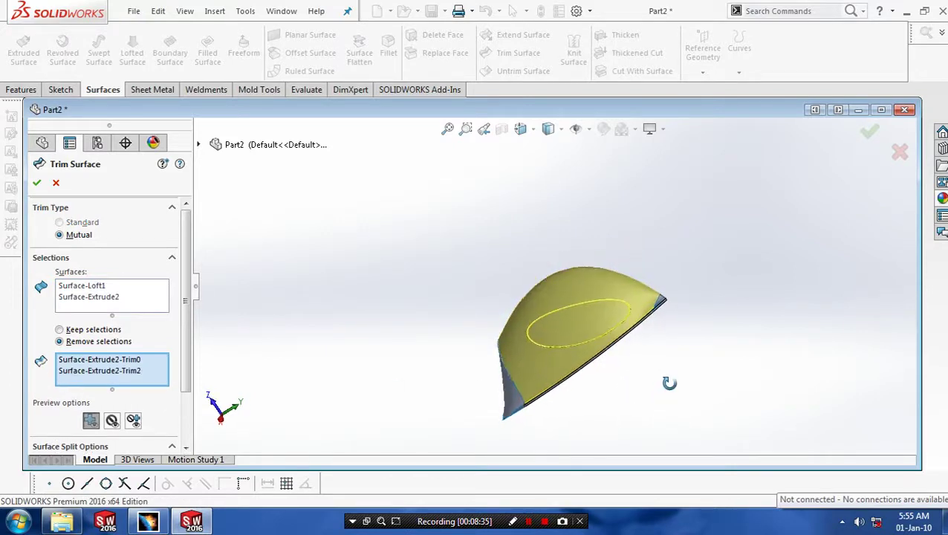
left_click(582, 333)
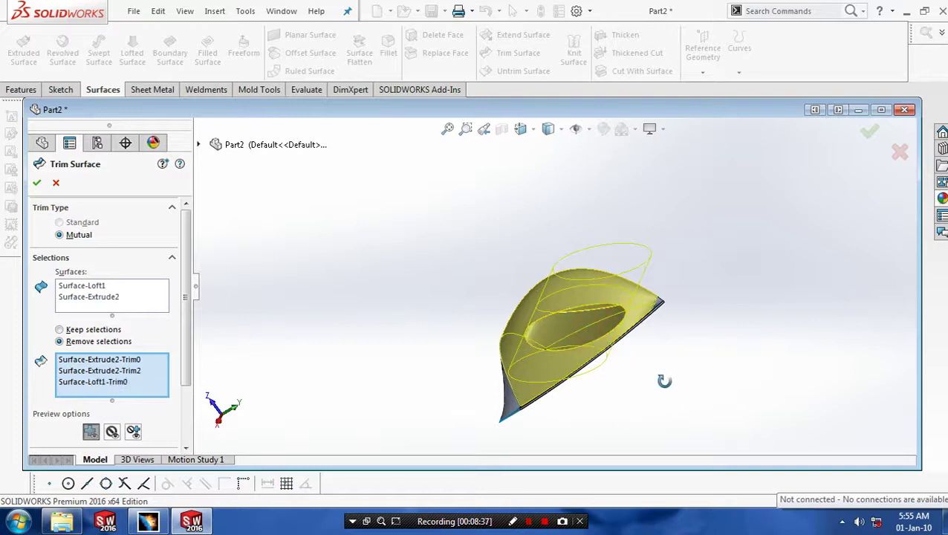
middle_click_drag(666, 382, 582, 384)
left_click(571, 338)
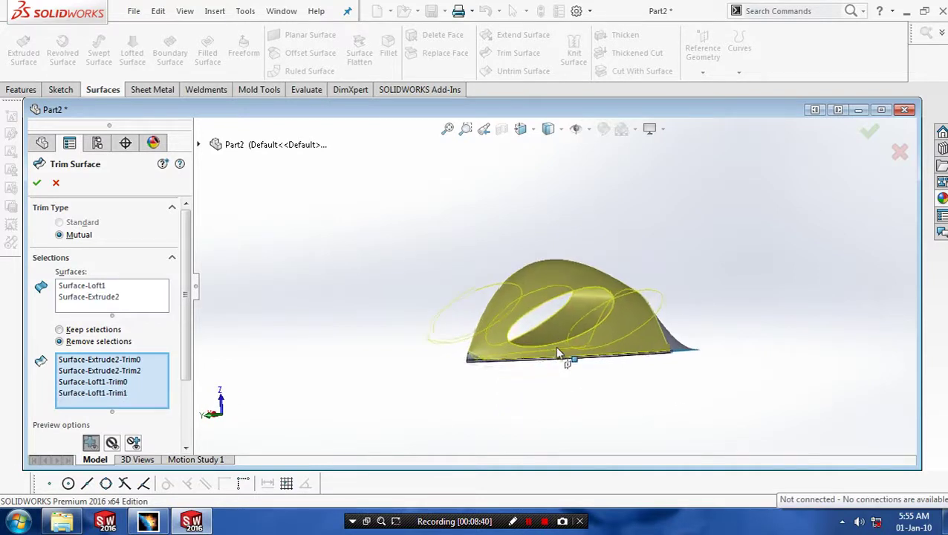
left_click(553, 358)
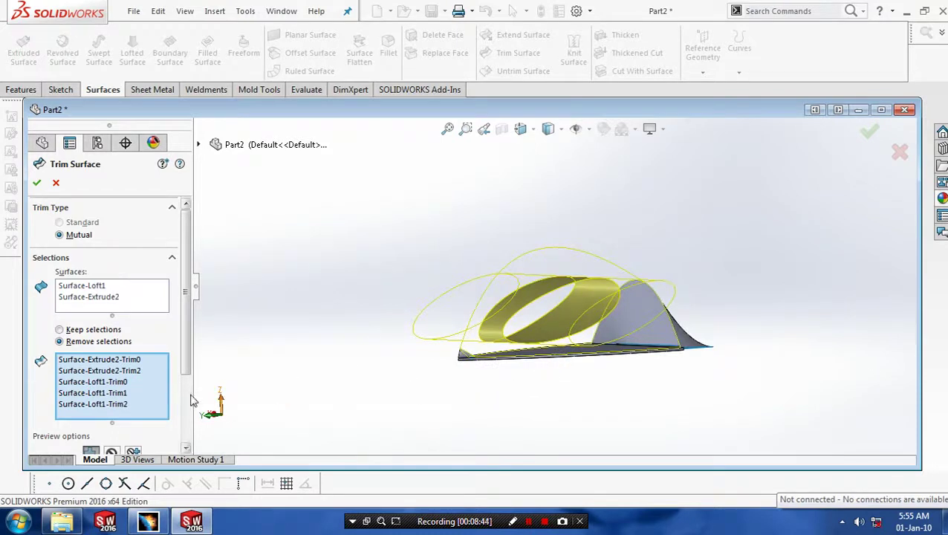
right_click(117, 402)
left_click(146, 431)
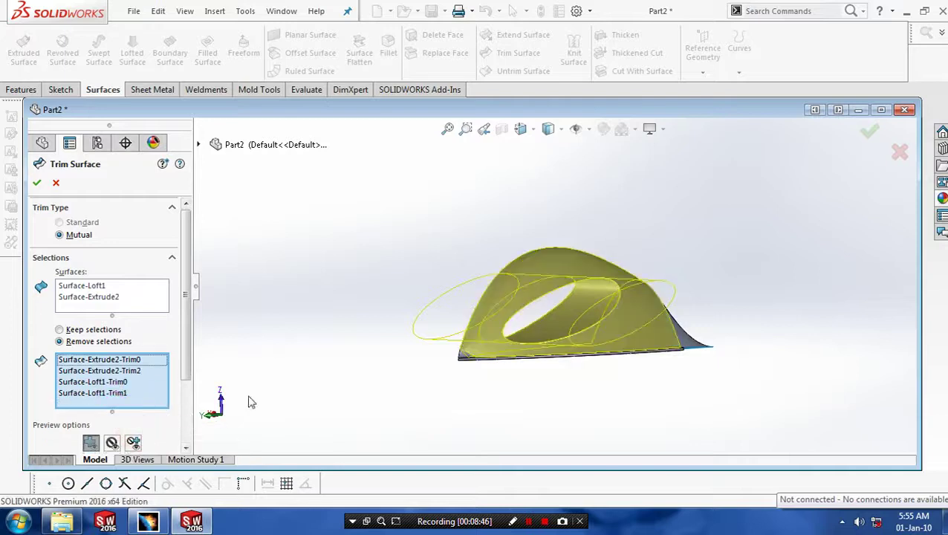
middle_click_drag(250, 402, 308, 400)
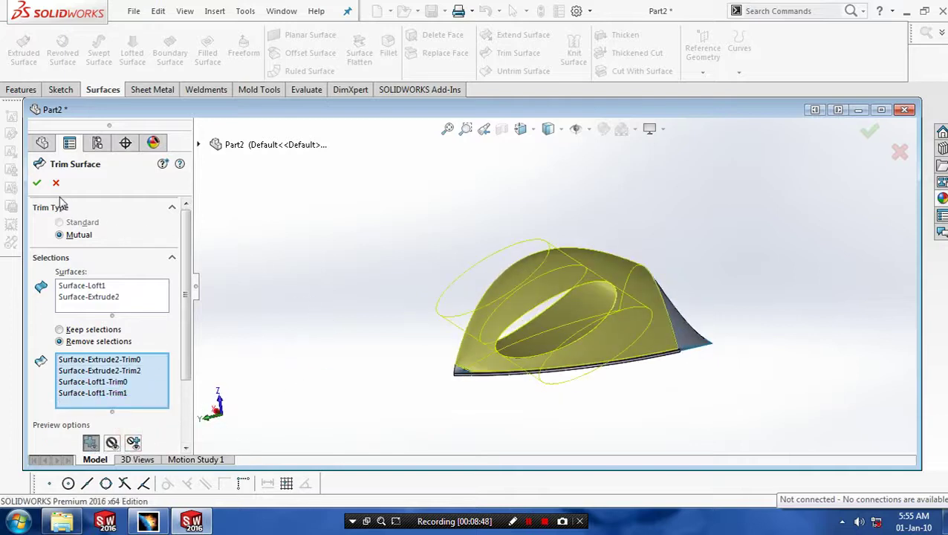
left_click(37, 186)
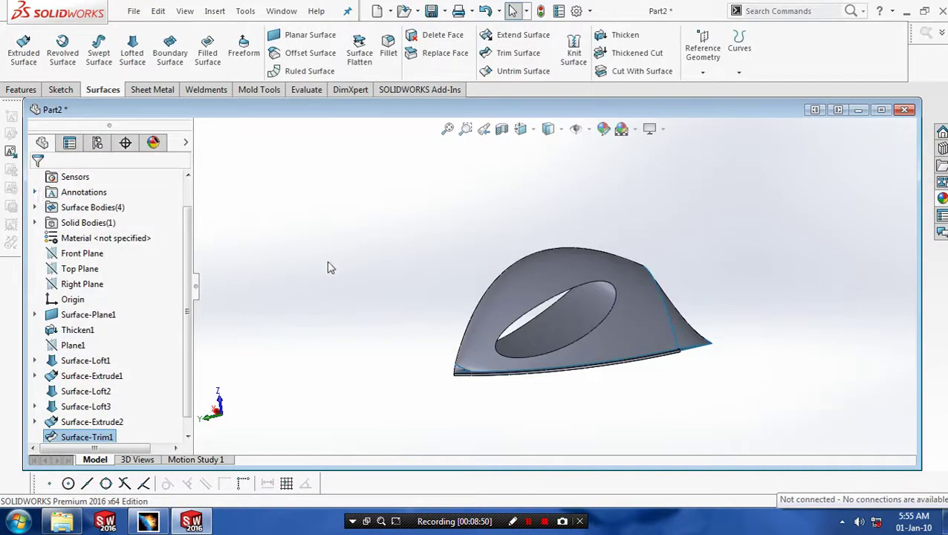
Apply a lighter grey appearance to the trimmed dome surface.
middle_click_drag(427, 313, 423, 352)
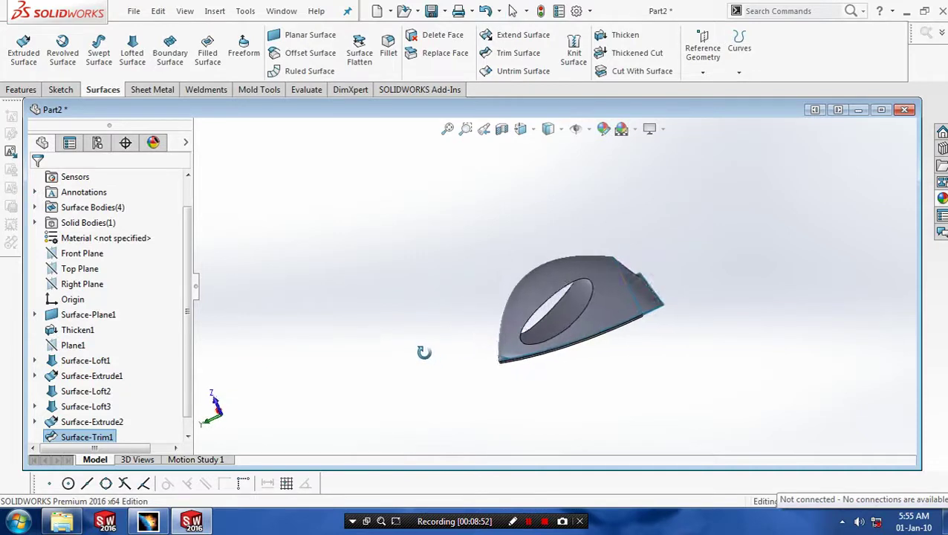
scroll(624, 275, "down", 3)
scroll(563, 345, "up", 1)
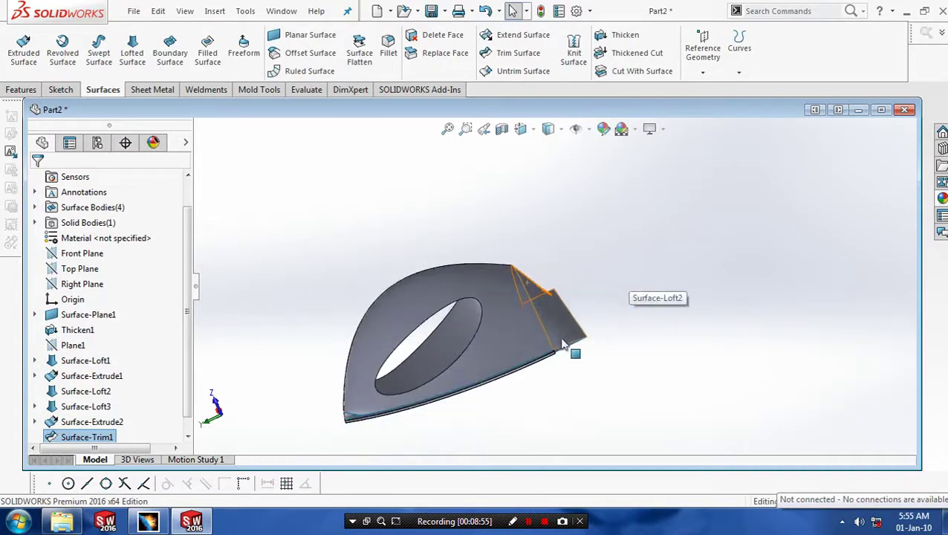
middle_click_drag(563, 345, 603, 374)
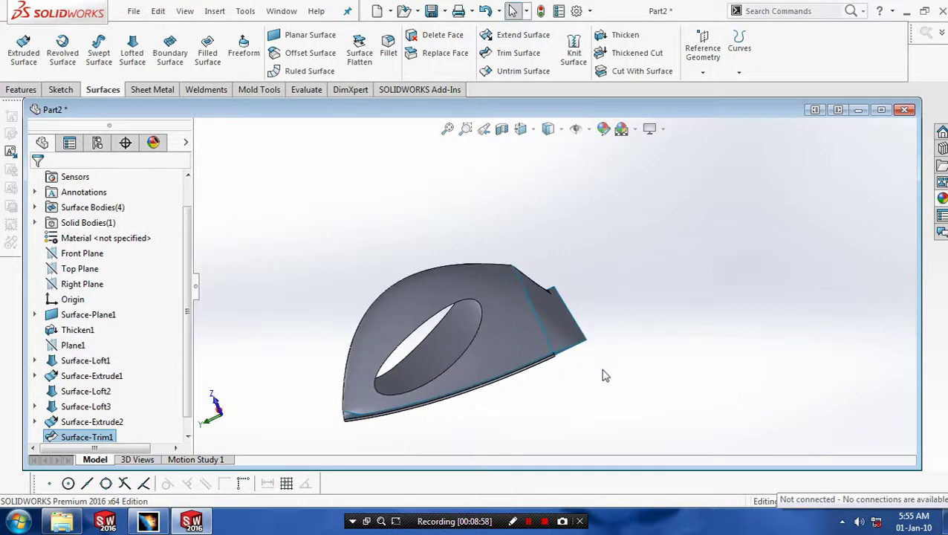
left_click(404, 289)
right_click(413, 290)
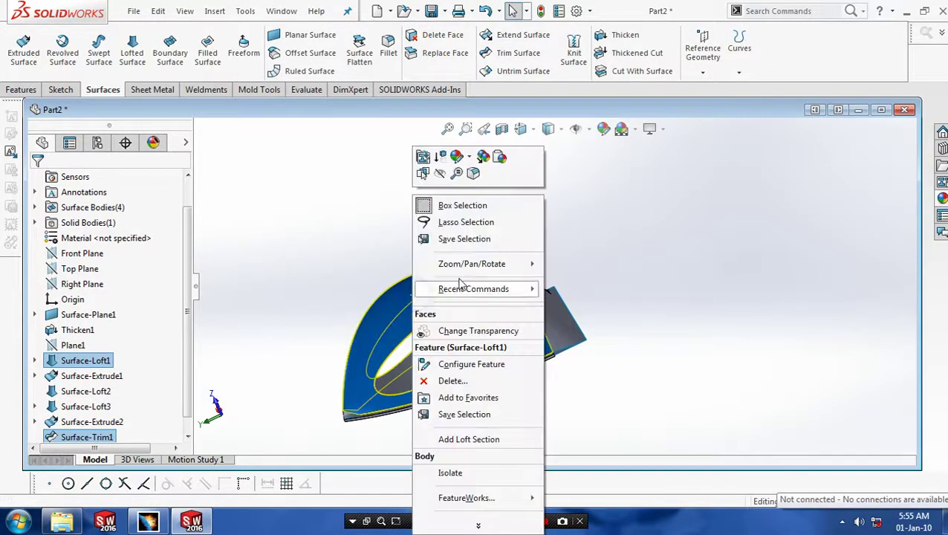
left_click(499, 158)
left_click(476, 190)
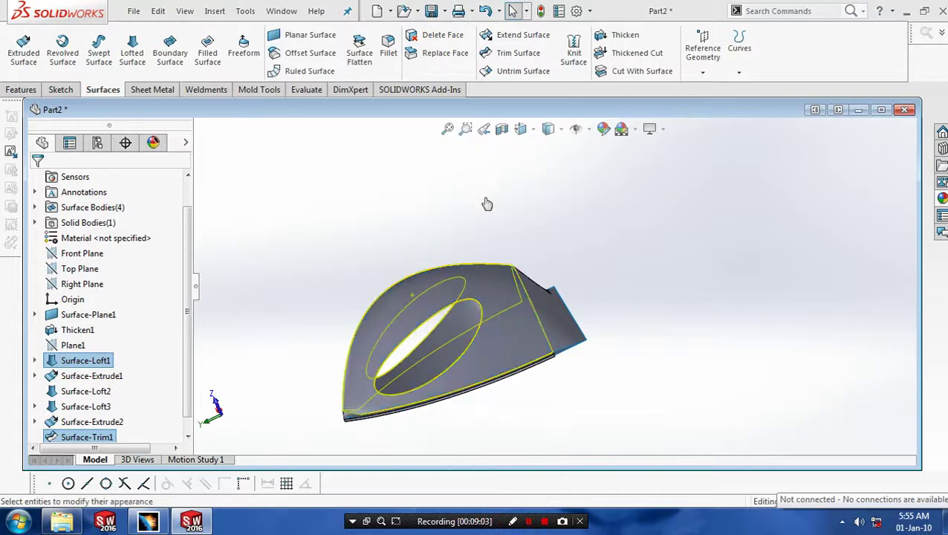
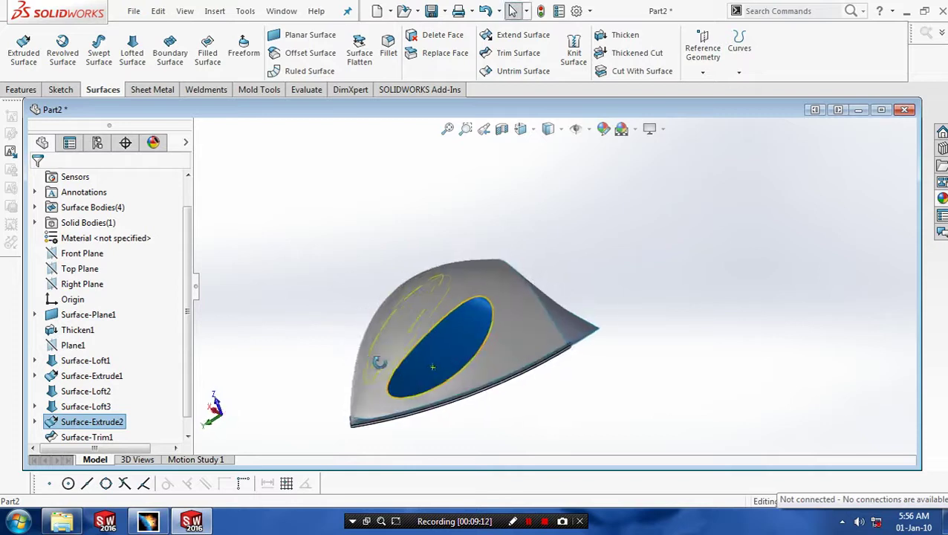
Apply a light green colour from the standard swatches to the inner wall face of the elliptical handle opening.
right_click(444, 375)
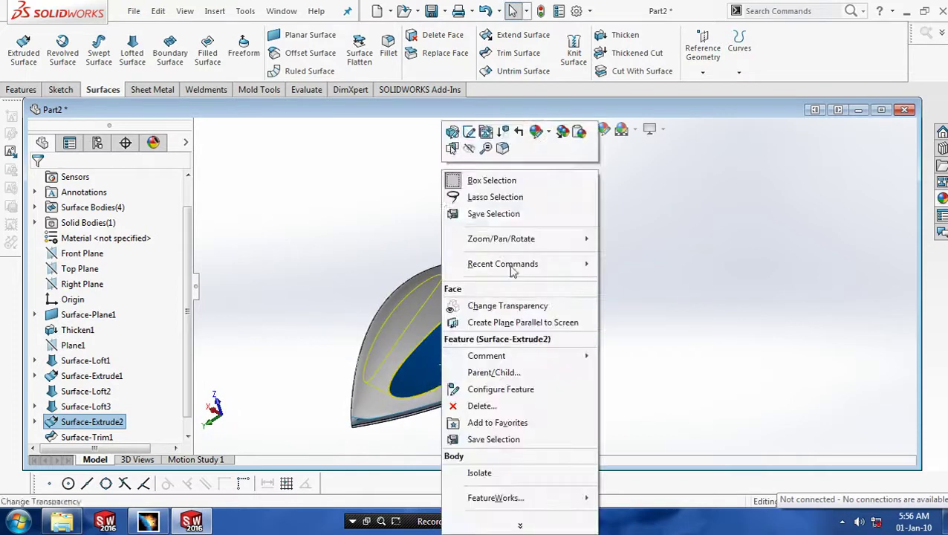
left_click(549, 131)
left_click(554, 160)
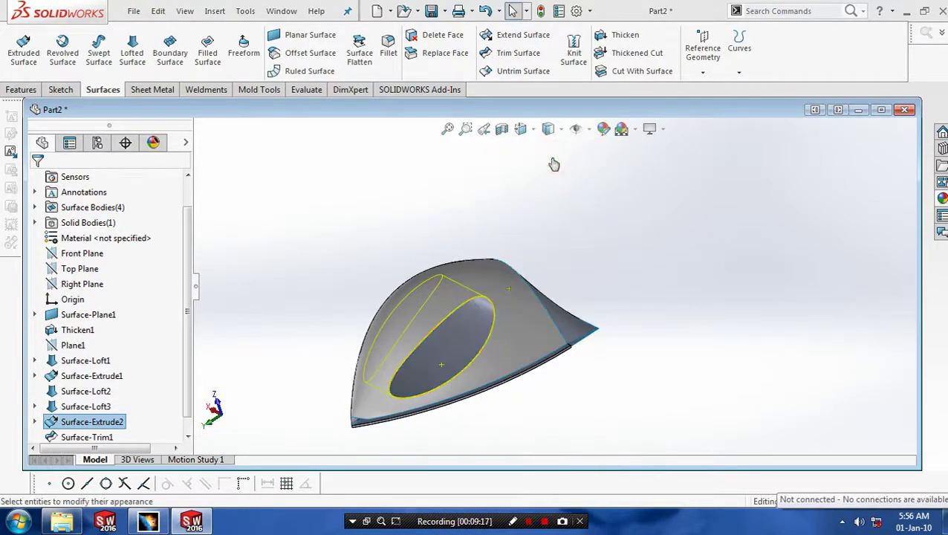
scroll(187, 286, "down", 3)
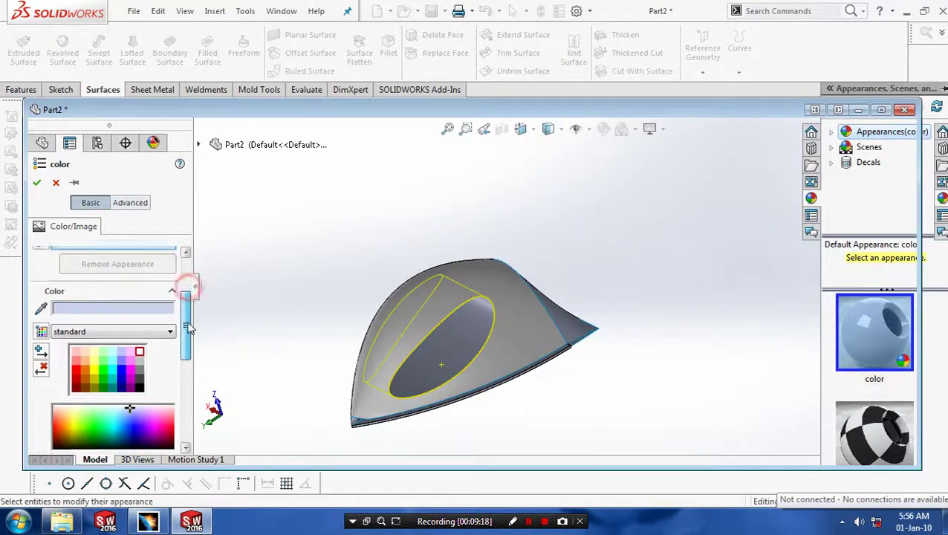
left_click(122, 319)
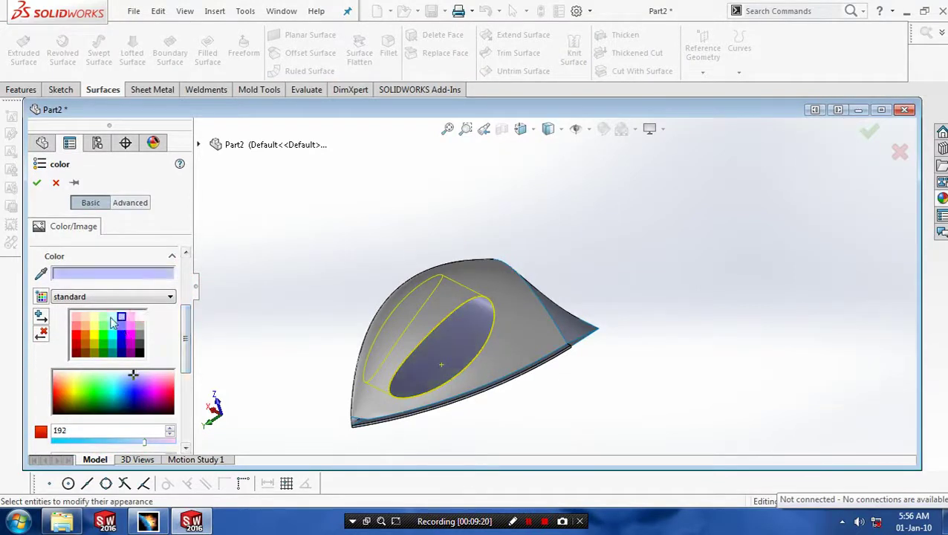
left_click(103, 318)
left_click(36, 184)
Colour the arched lofted face closing the open end of the dome medium grey, using the standard swatch with value 128.
middle_click_drag(332, 272, 594, 373)
middle_click_drag(459, 344, 260, 332)
middle_click_drag(467, 379, 494, 376)
left_click(483, 380)
right_click(479, 372)
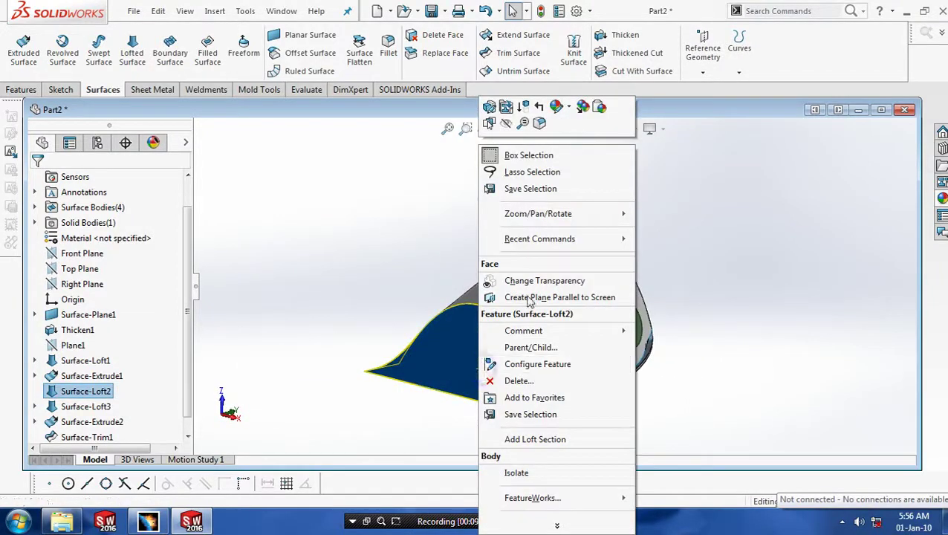
left_click(563, 106)
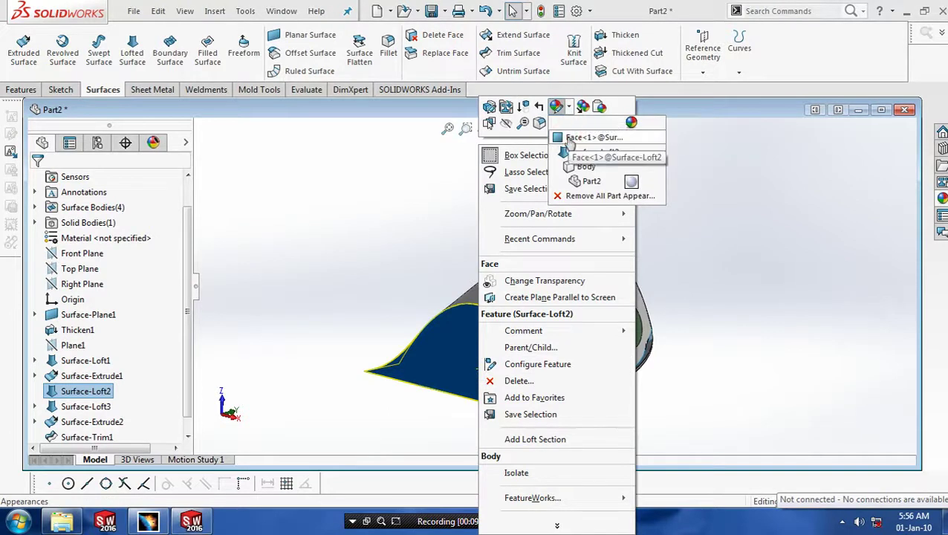
left_click(571, 137)
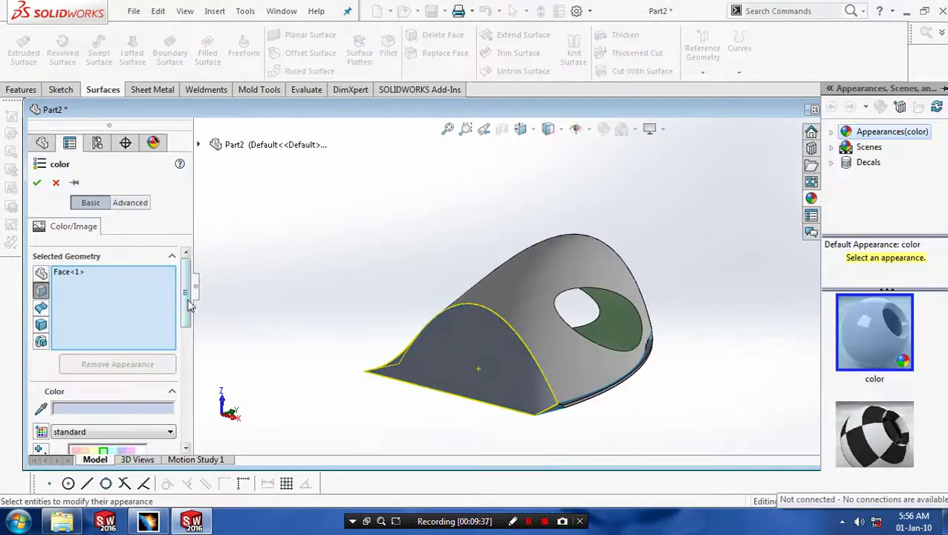
scroll(182, 312, "down", 3)
left_click(140, 361)
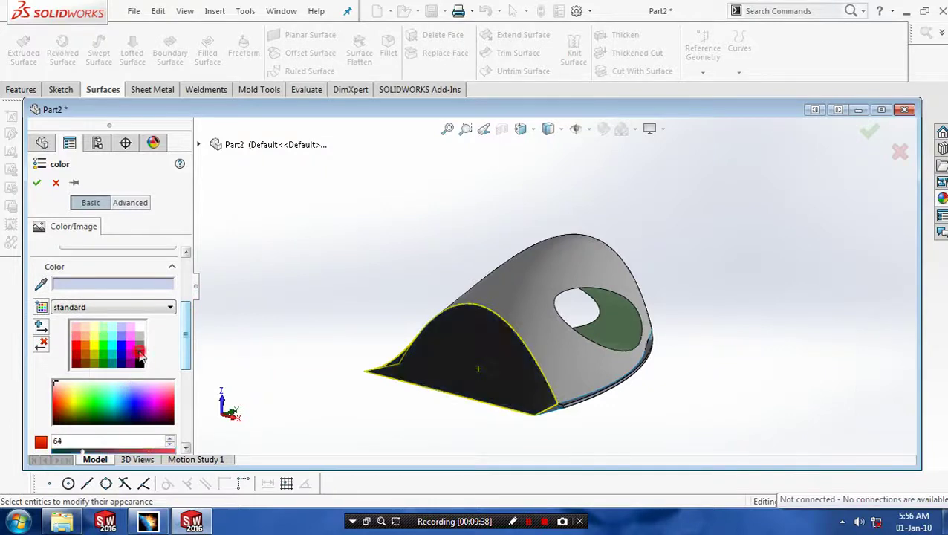
left_click(140, 346)
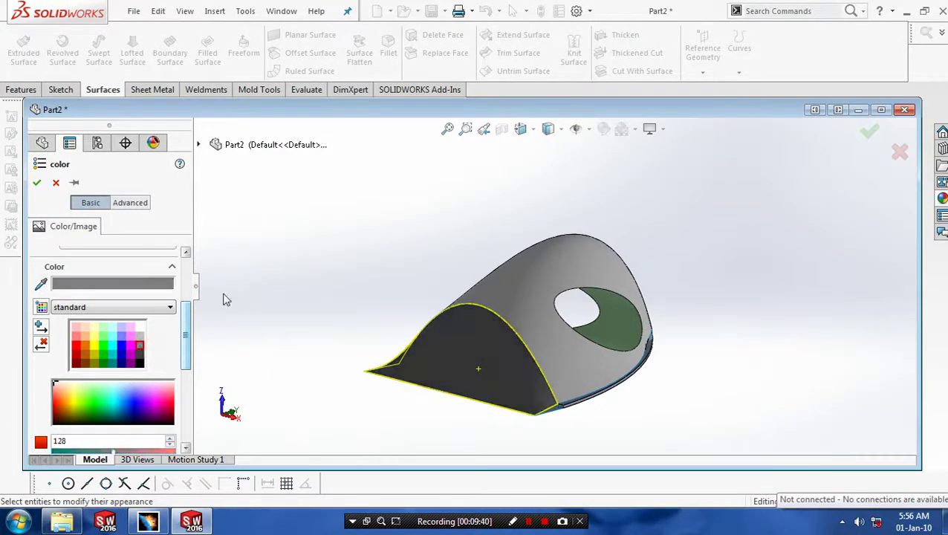
left_click(36, 182)
middle_click_drag(673, 297, 410, 396)
scroll(456, 429, "down", 2)
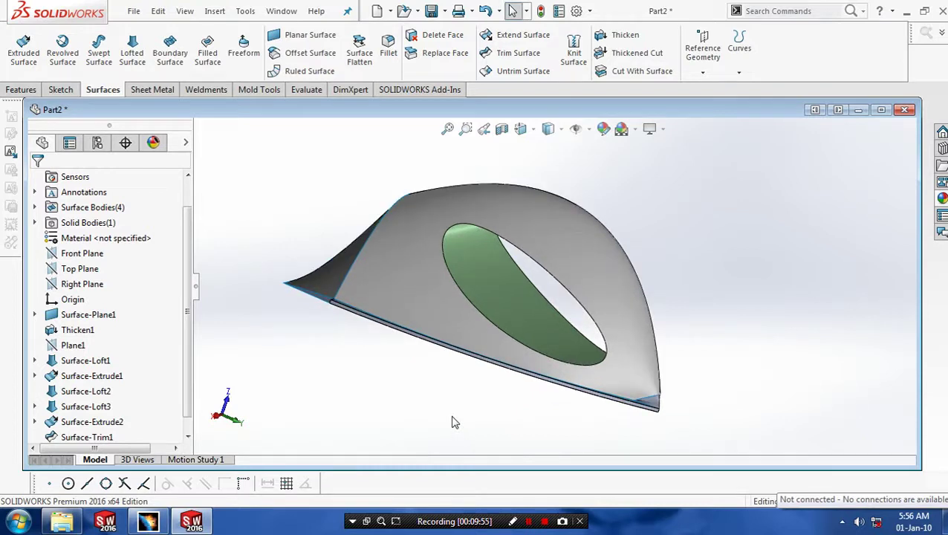